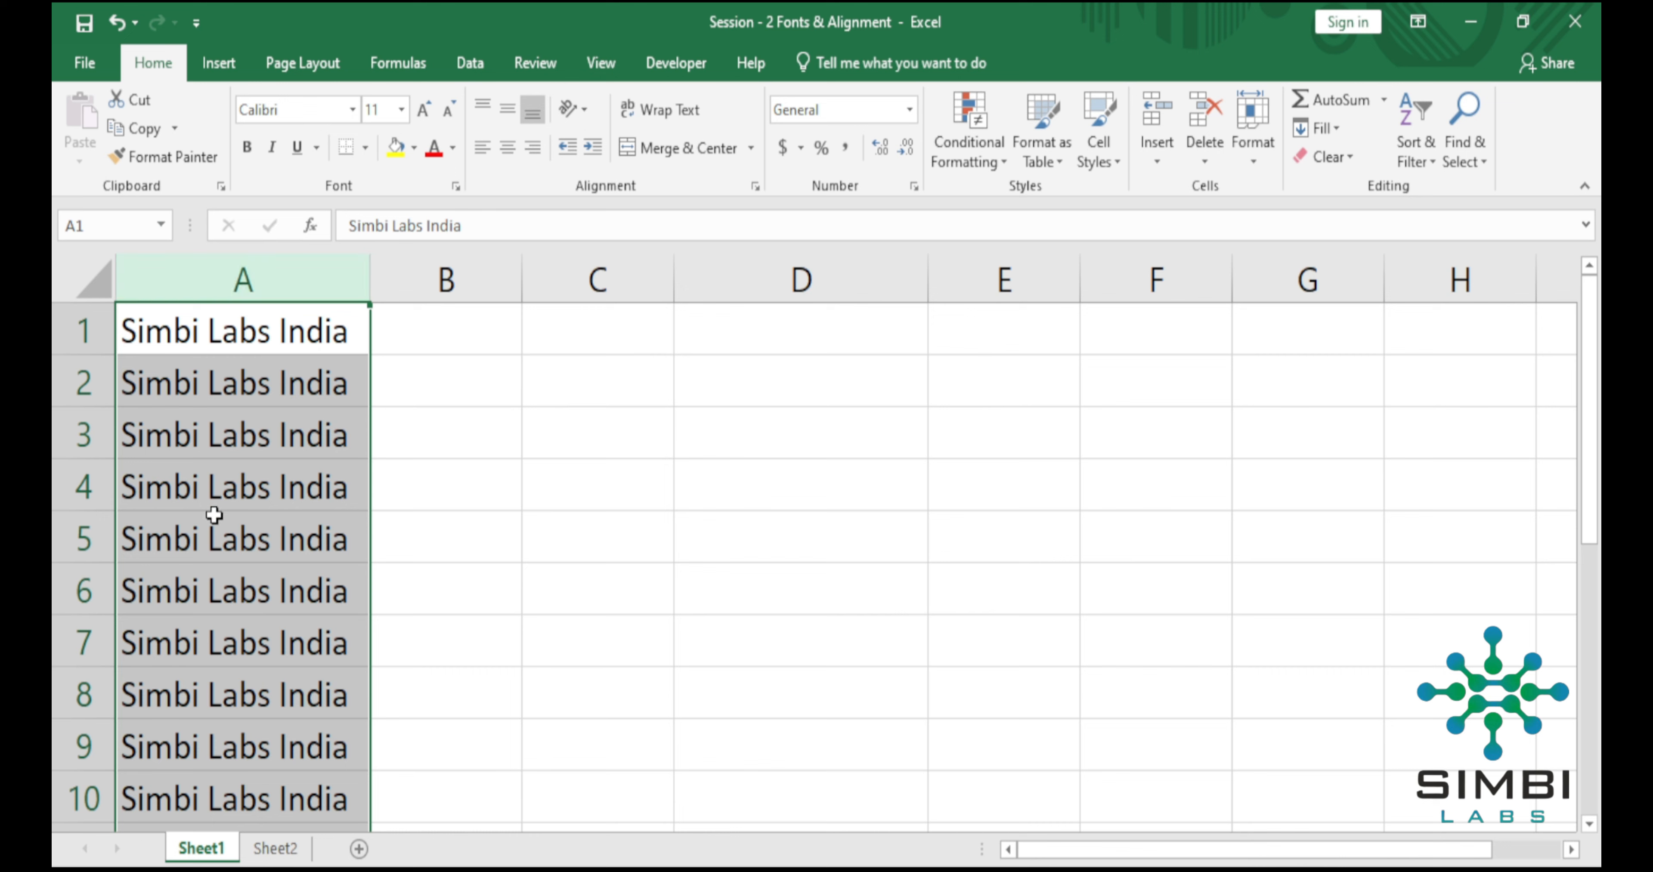
Set the font of all the text in column A to Calibri.
click(529, 578)
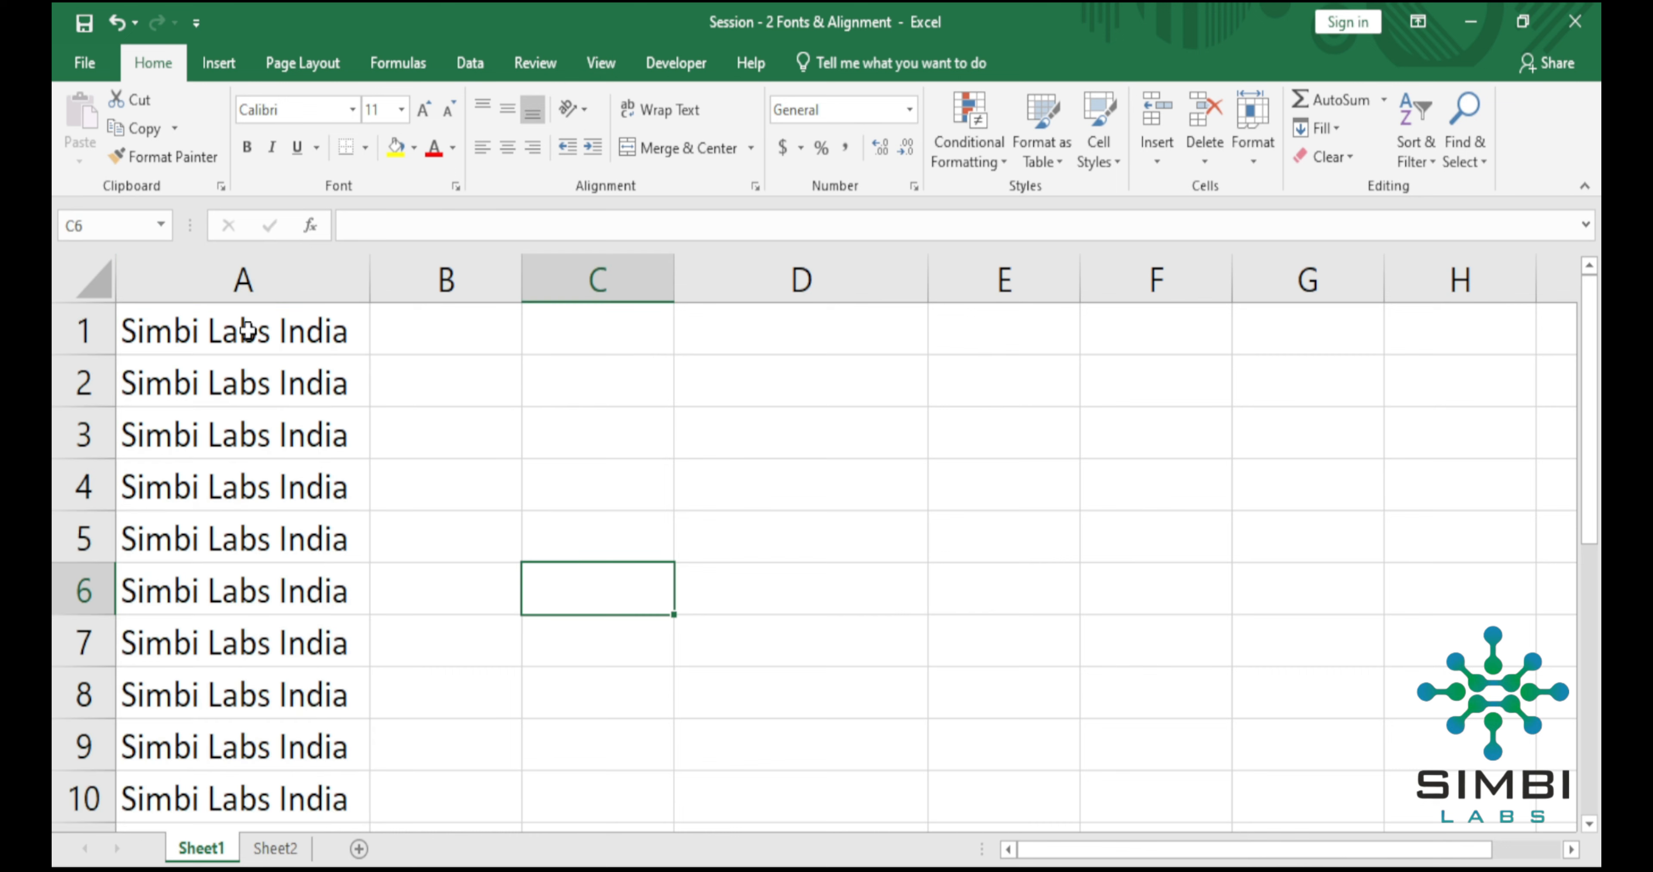
click(235, 280)
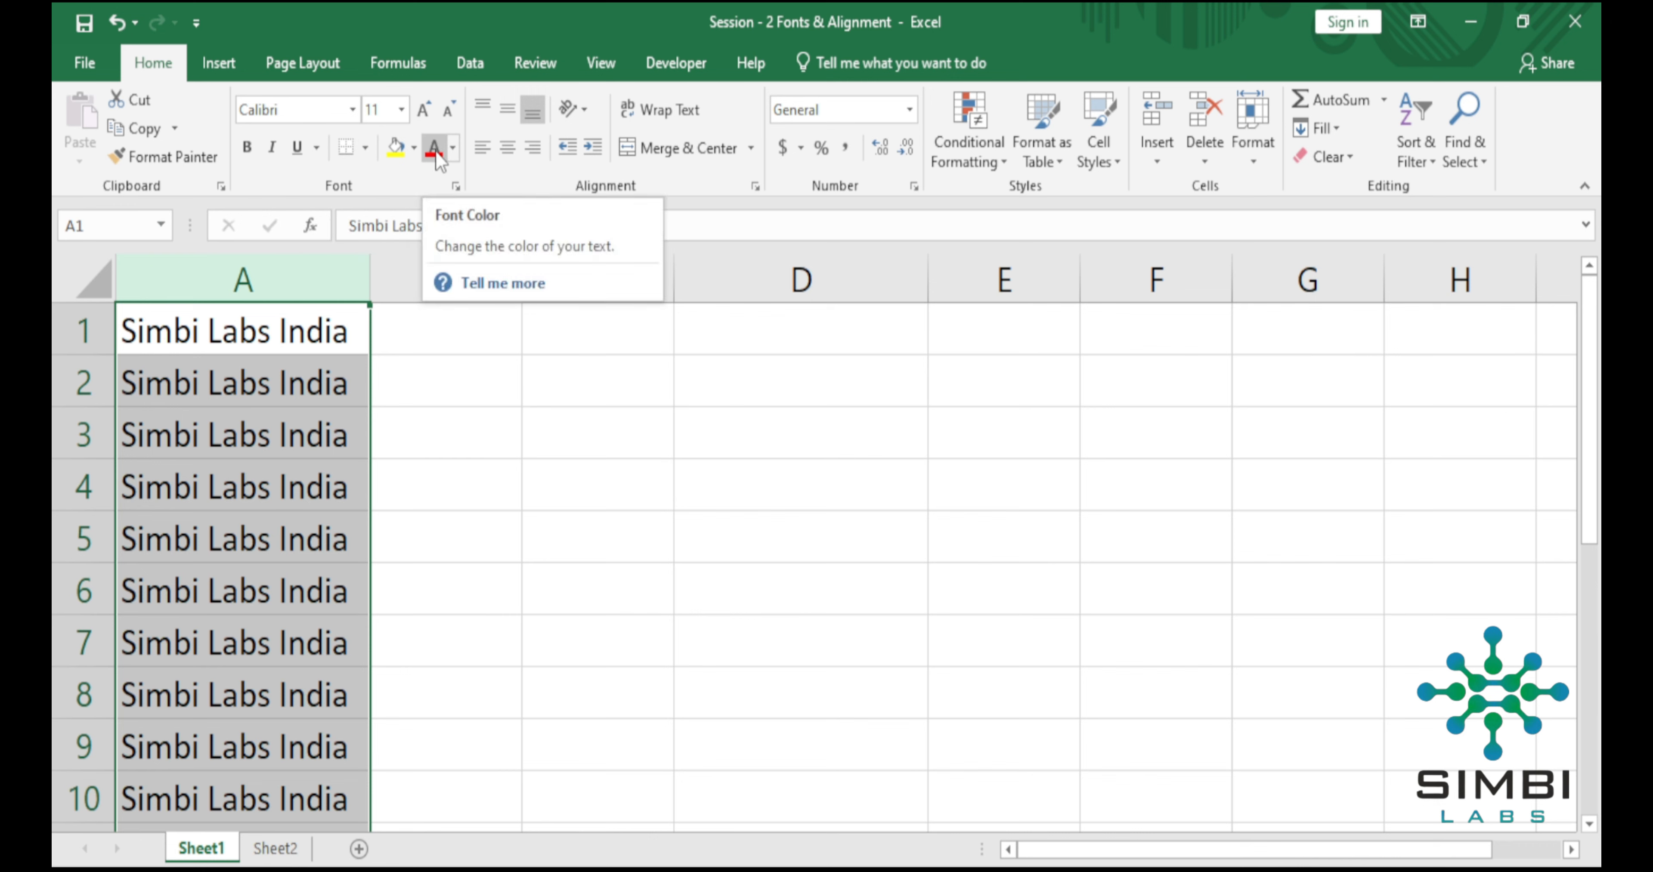
click(355, 110)
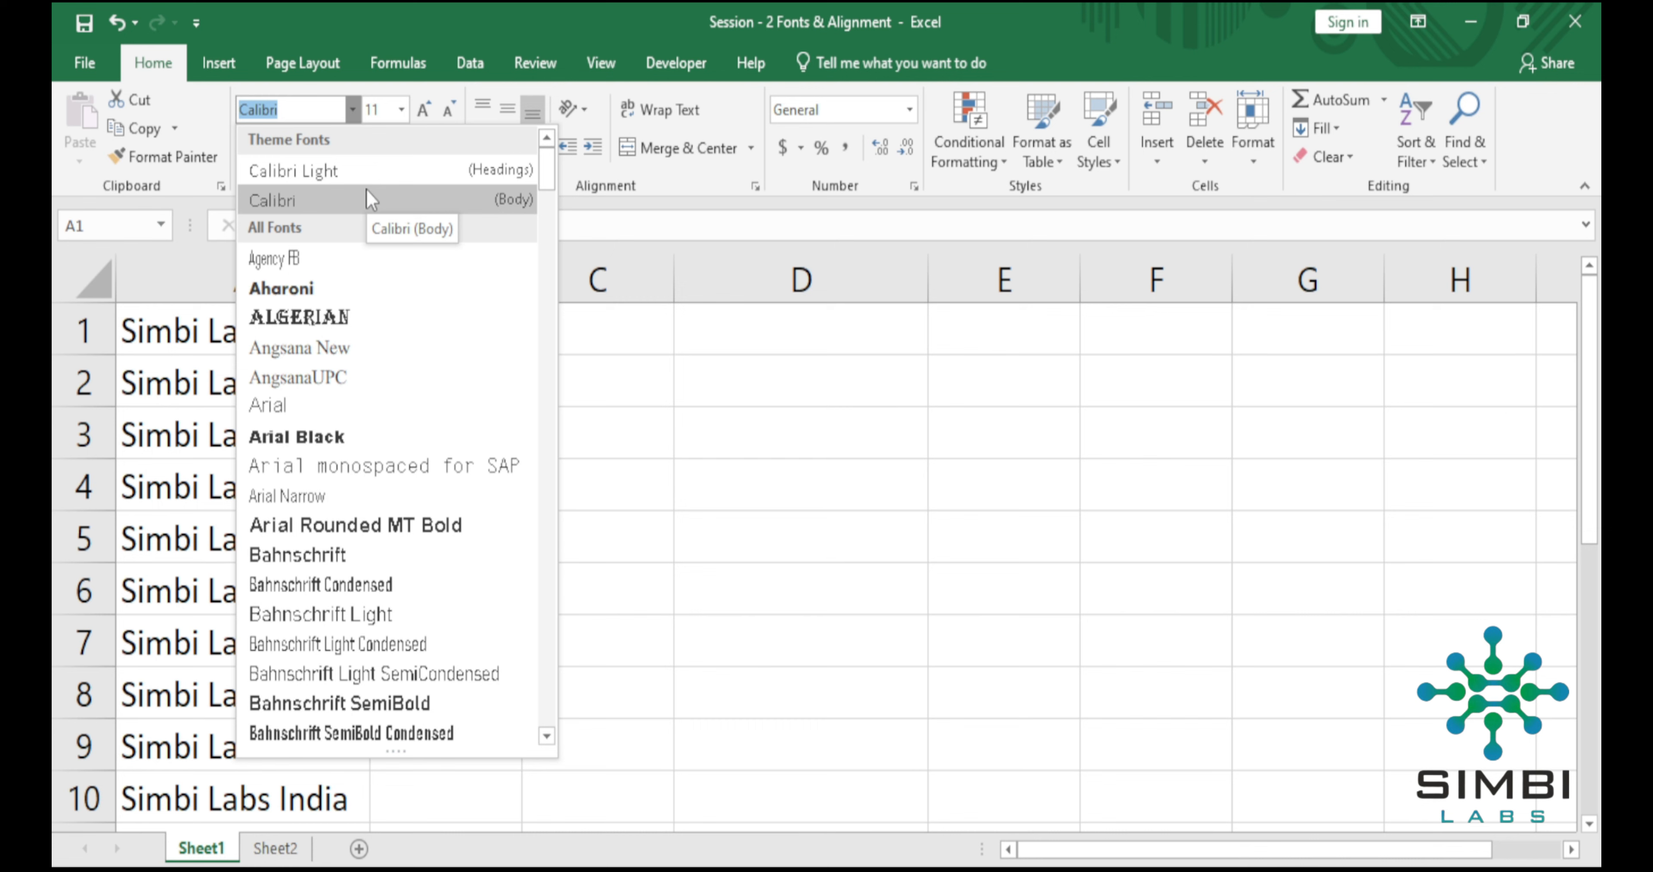
click(308, 204)
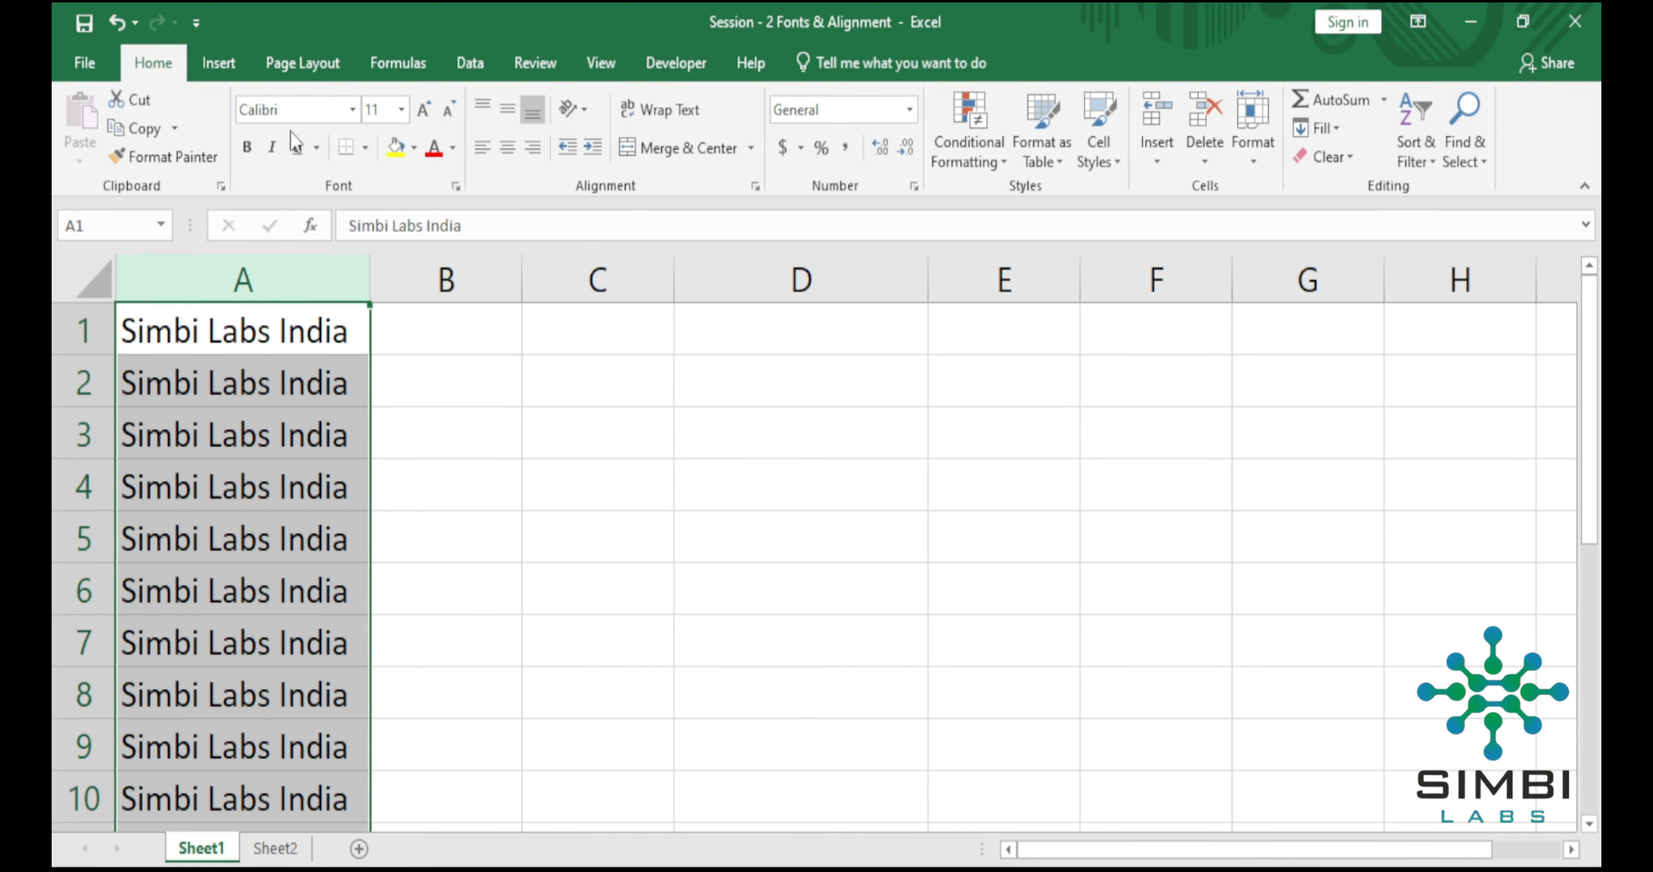
Set the font size of the text in column A to 12.
click(400, 112)
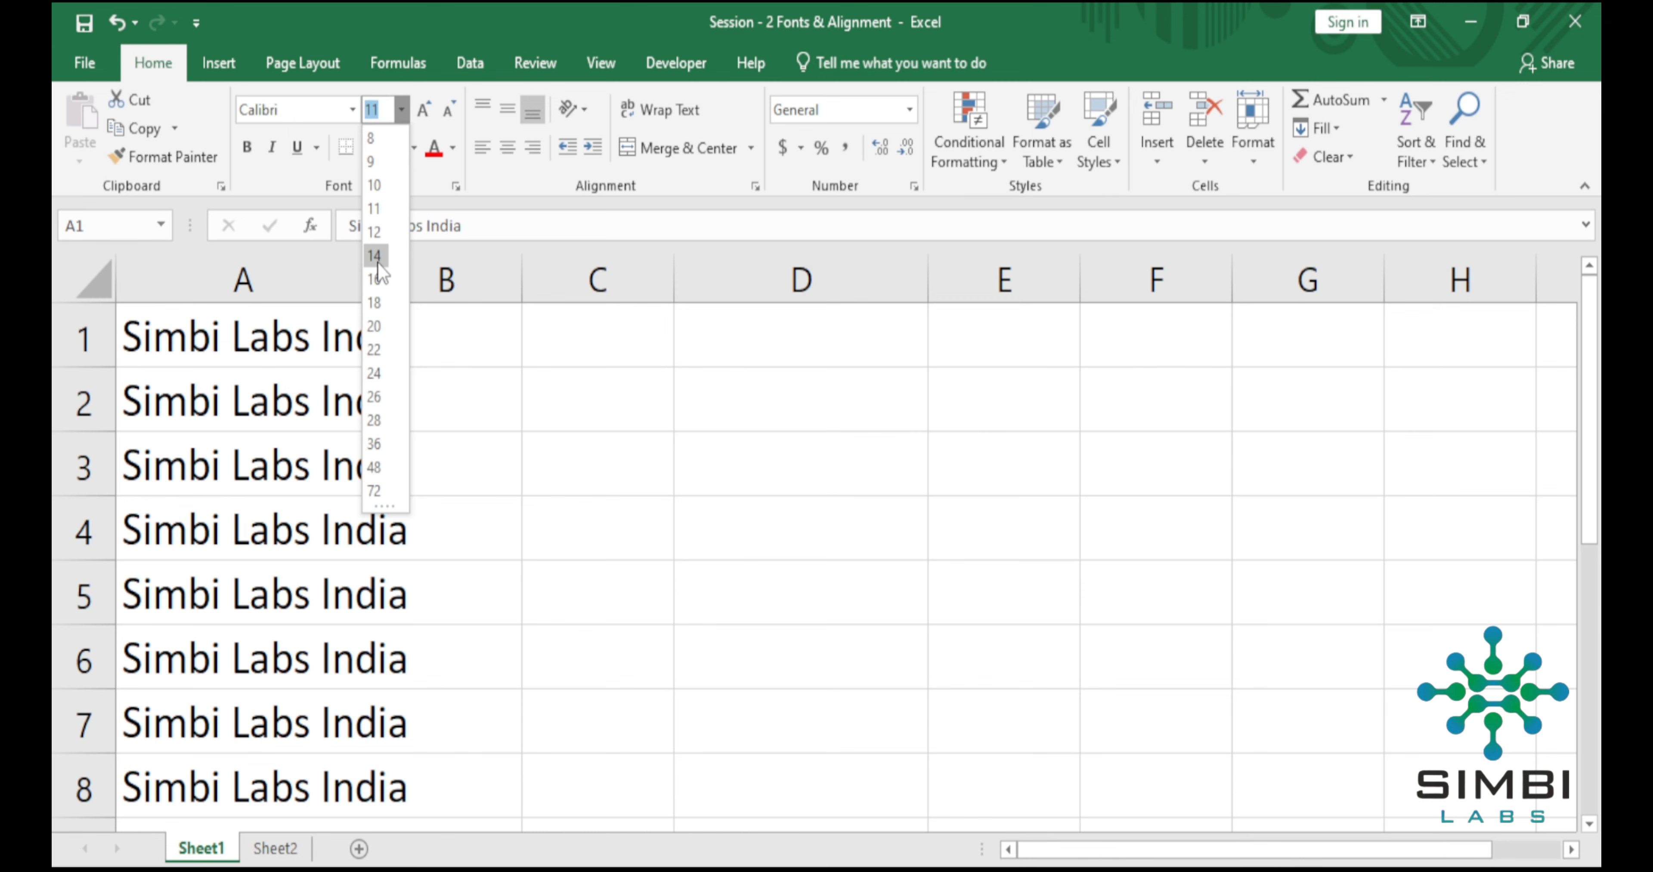
click(376, 232)
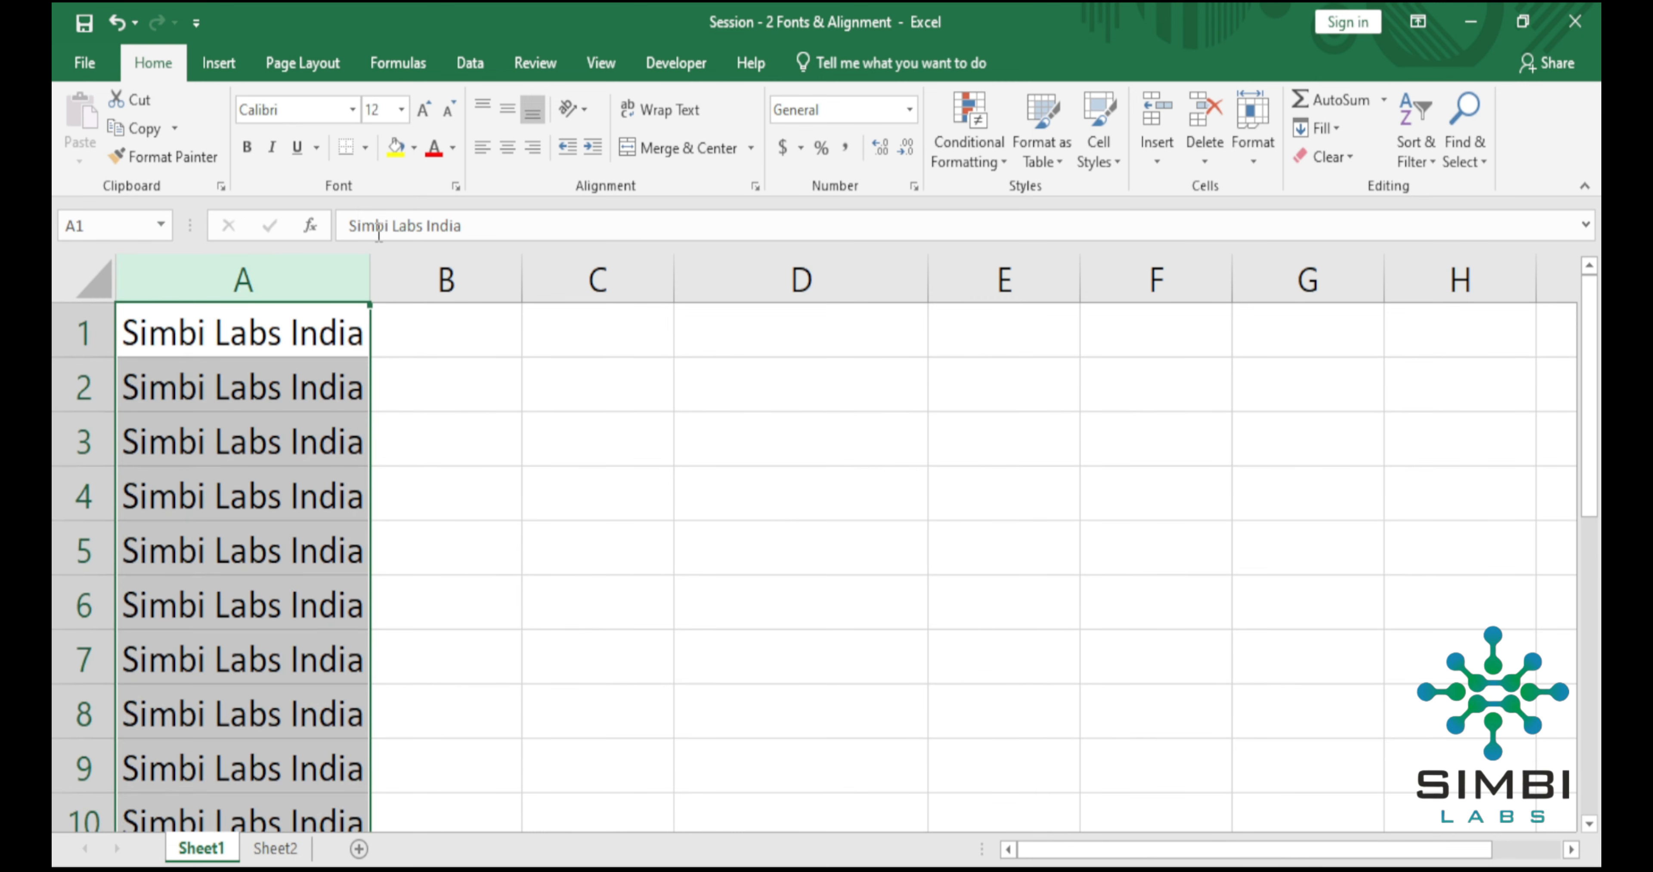
click(278, 542)
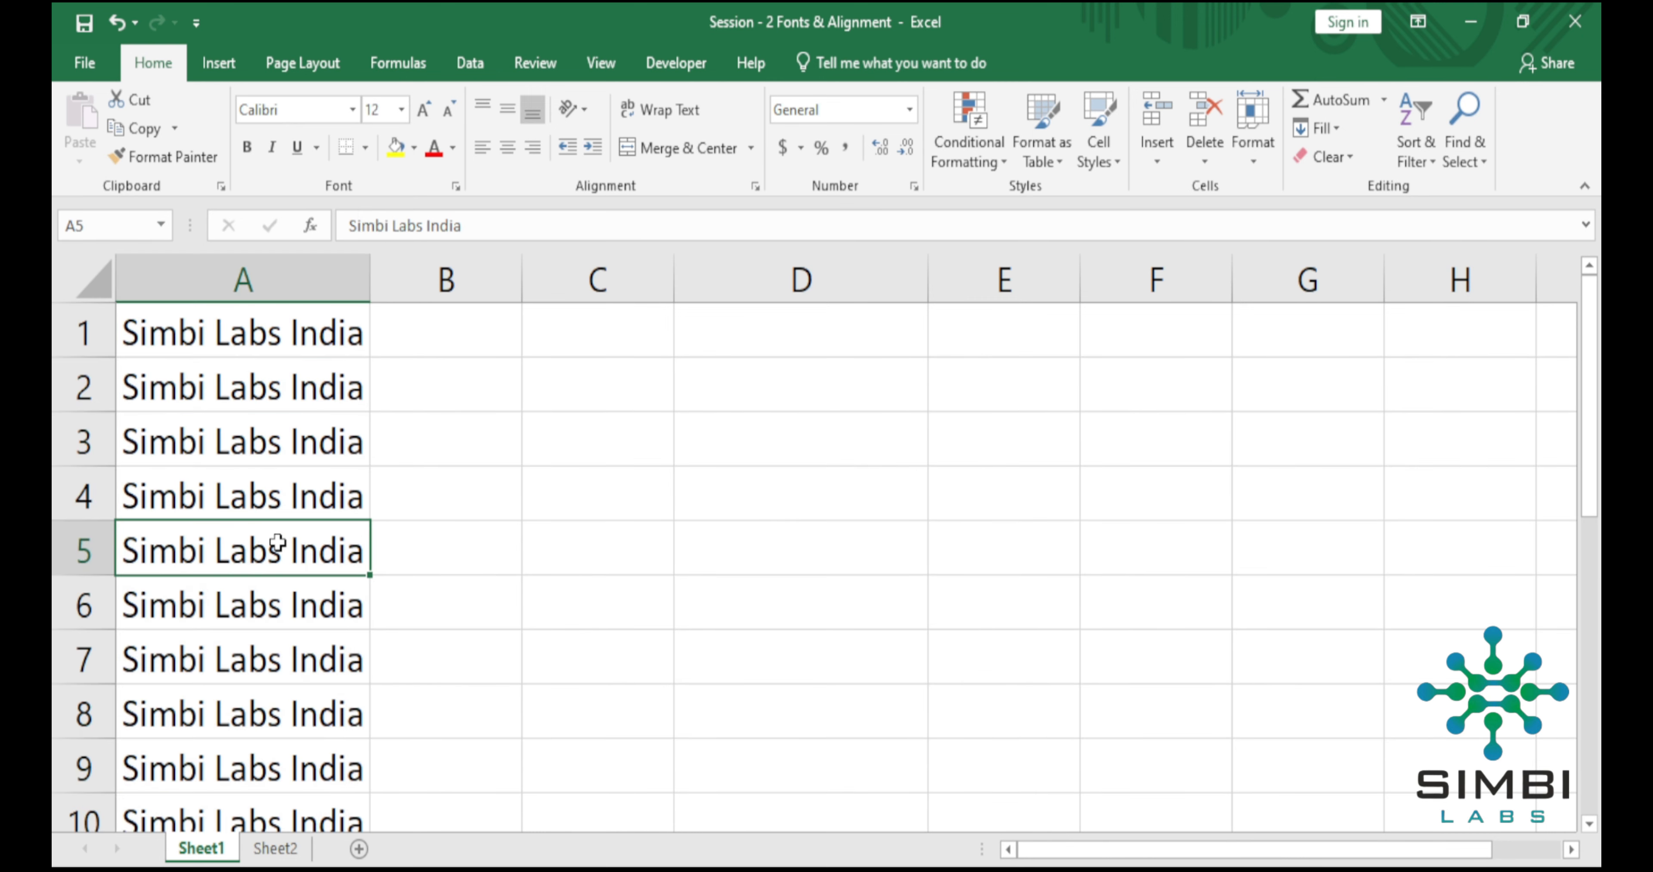
Increase the font size of column A step by step up to 36.
click(269, 268)
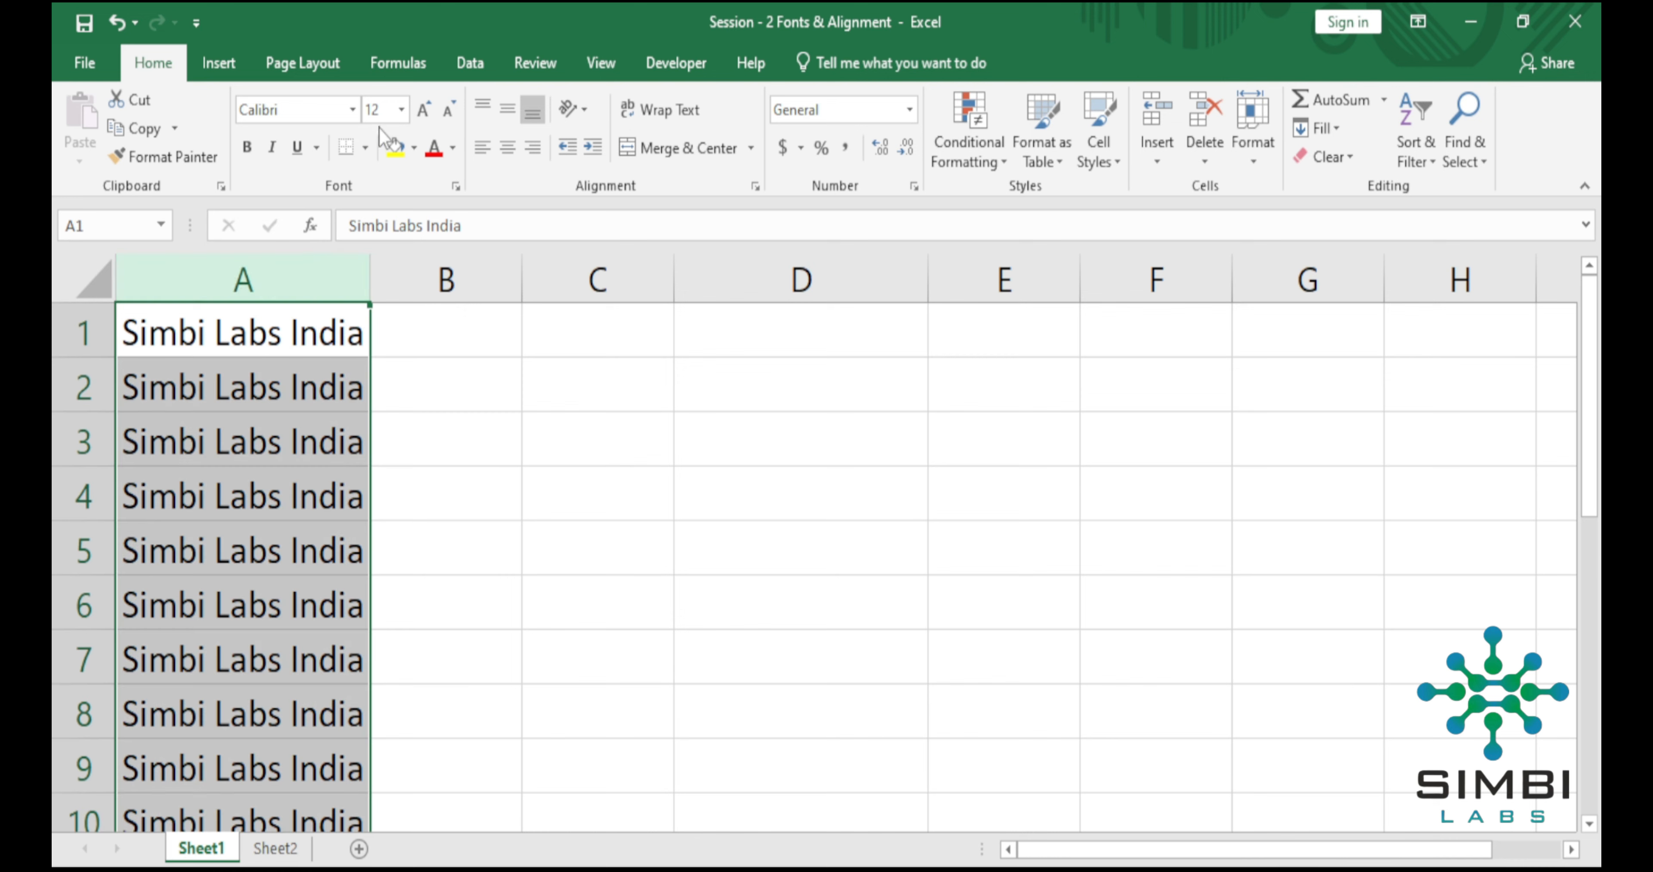
click(423, 112)
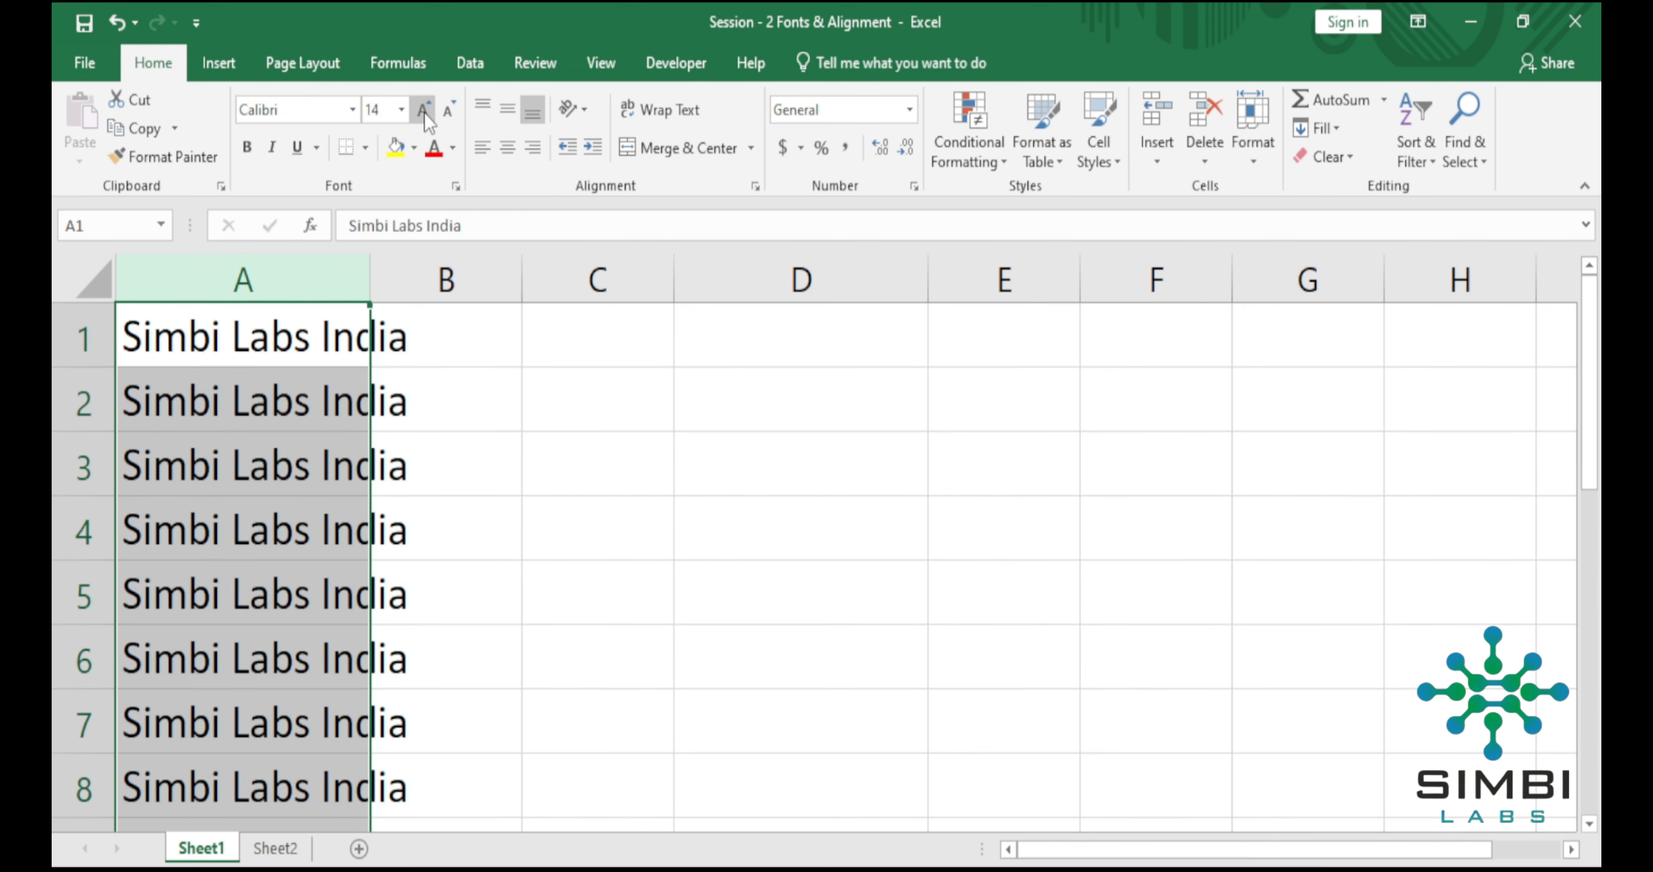
click(424, 112)
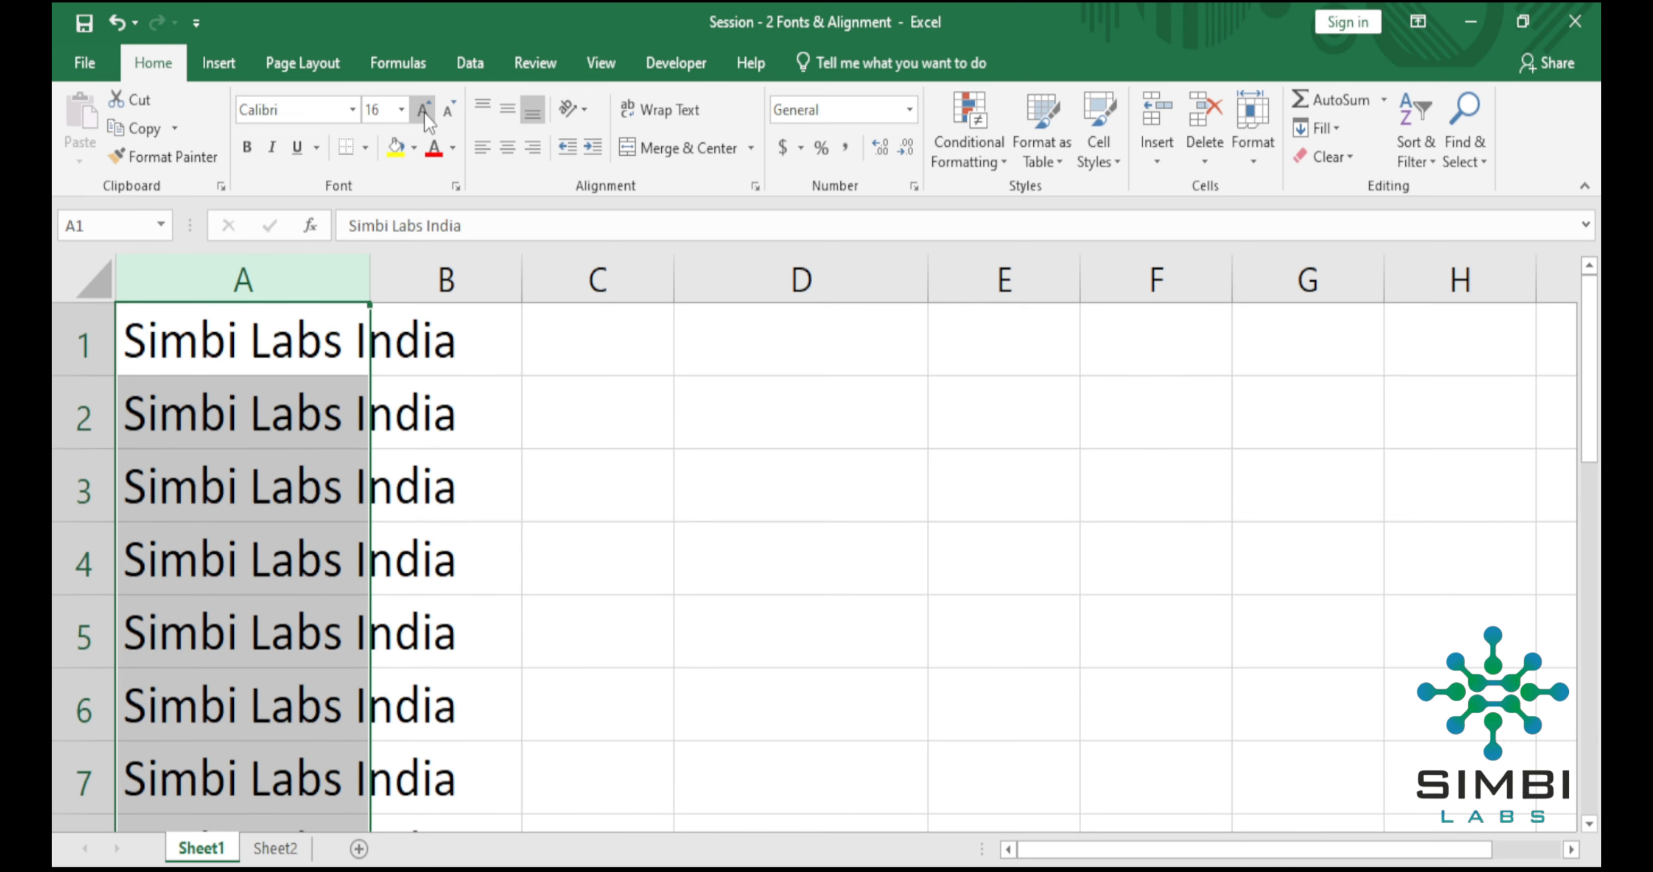
click(424, 112)
click(424, 112)
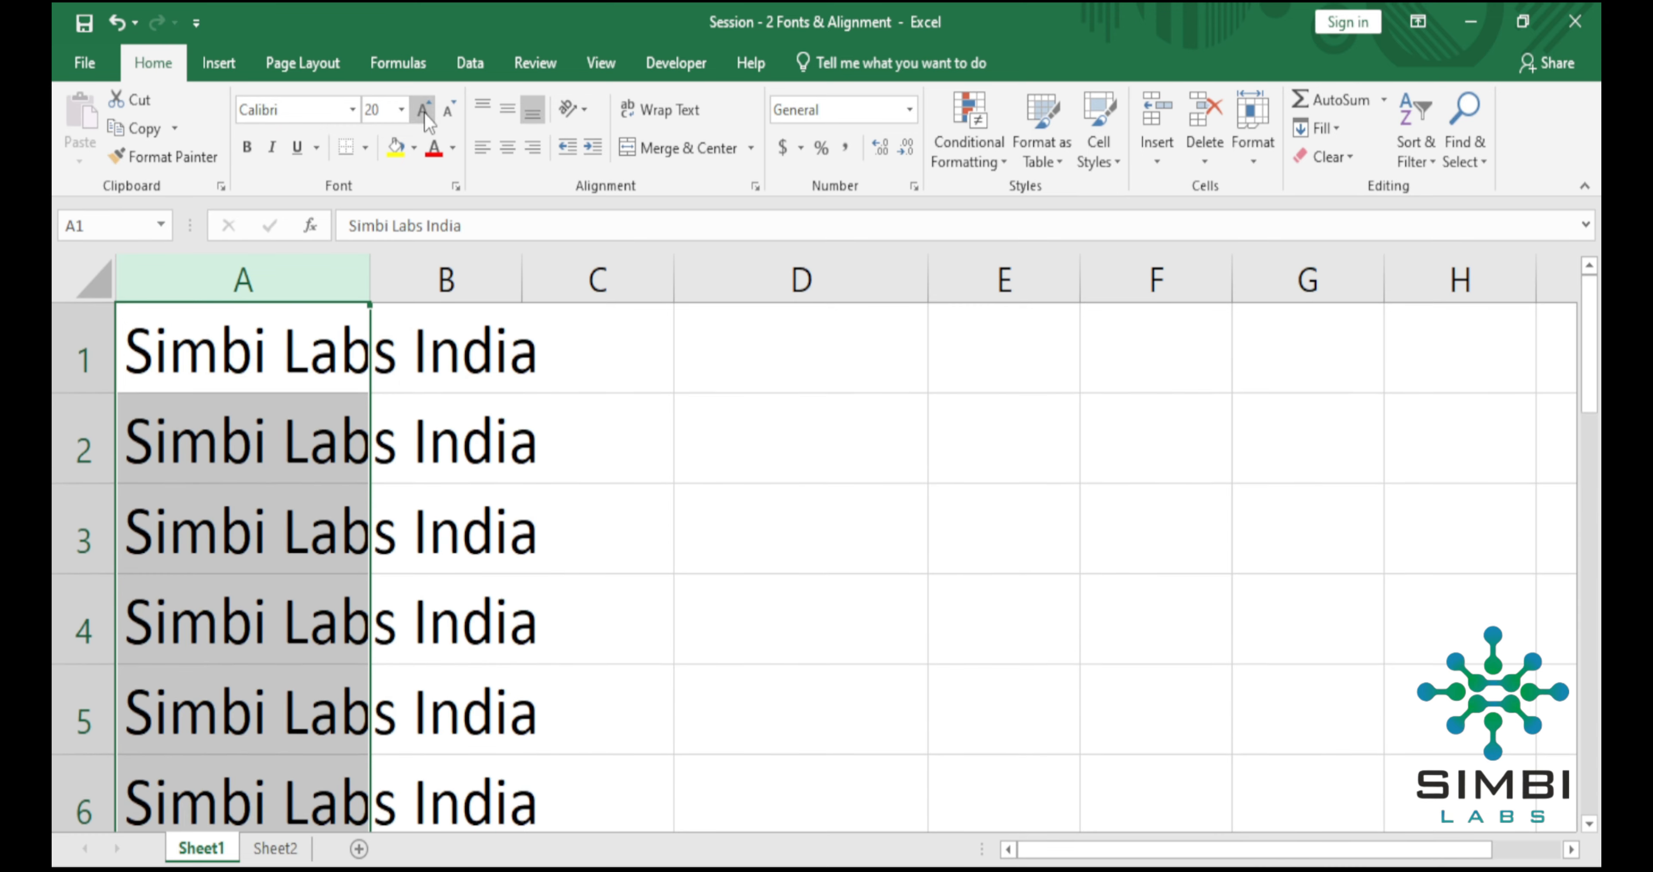
click(423, 112)
click(423, 112)
click(424, 112)
click(424, 113)
click(423, 113)
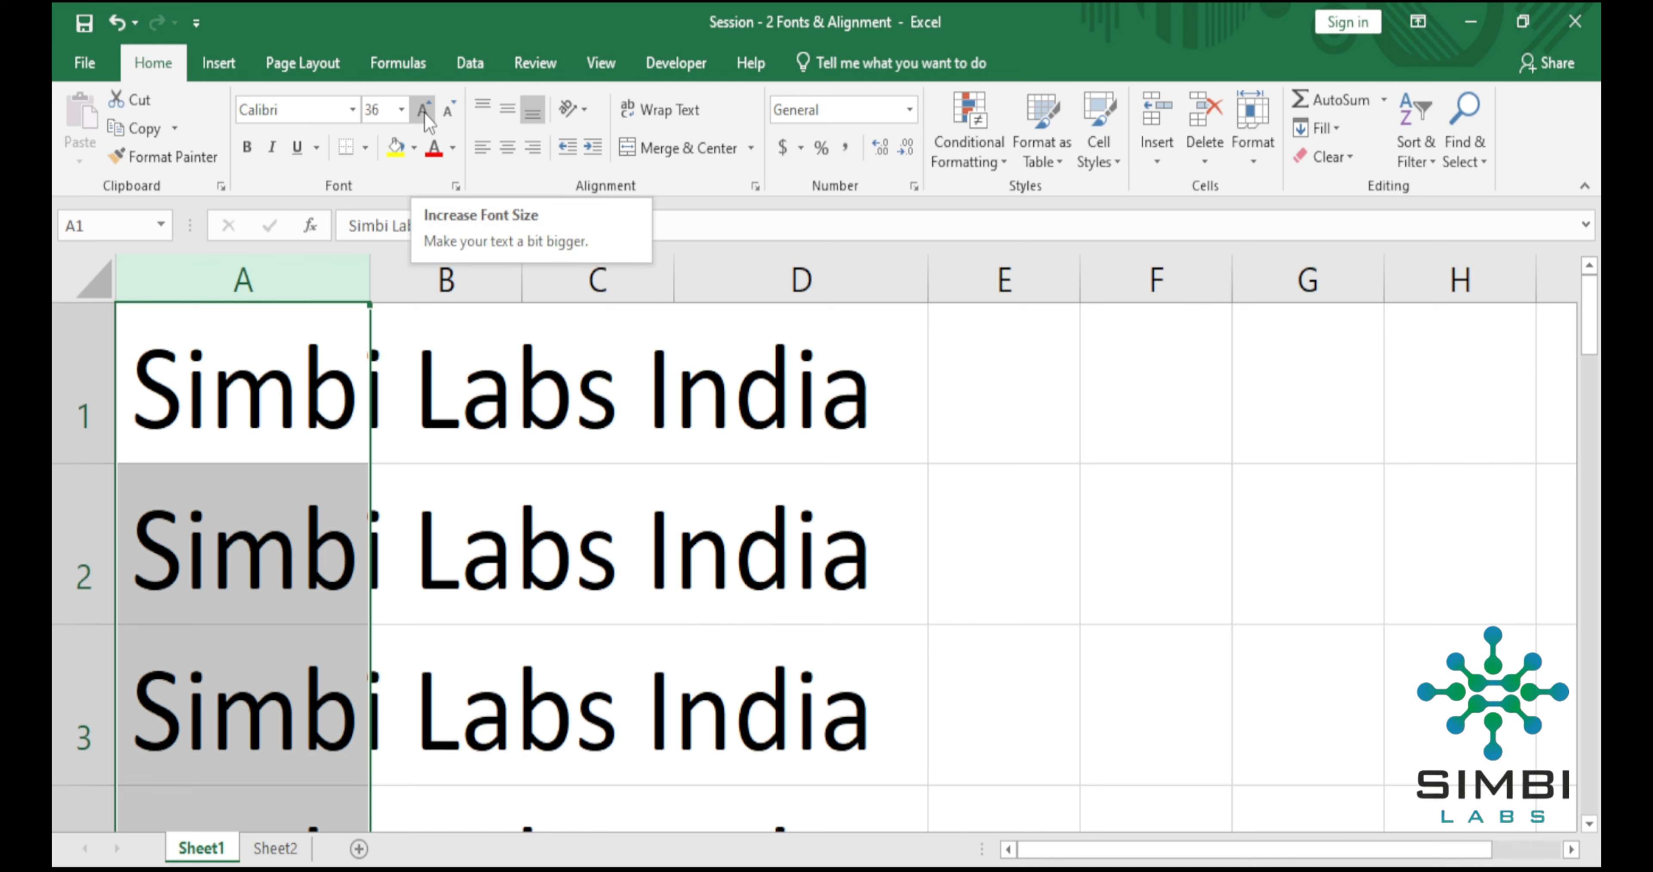
Decrease the font size of column A step by step down to 12.
click(447, 113)
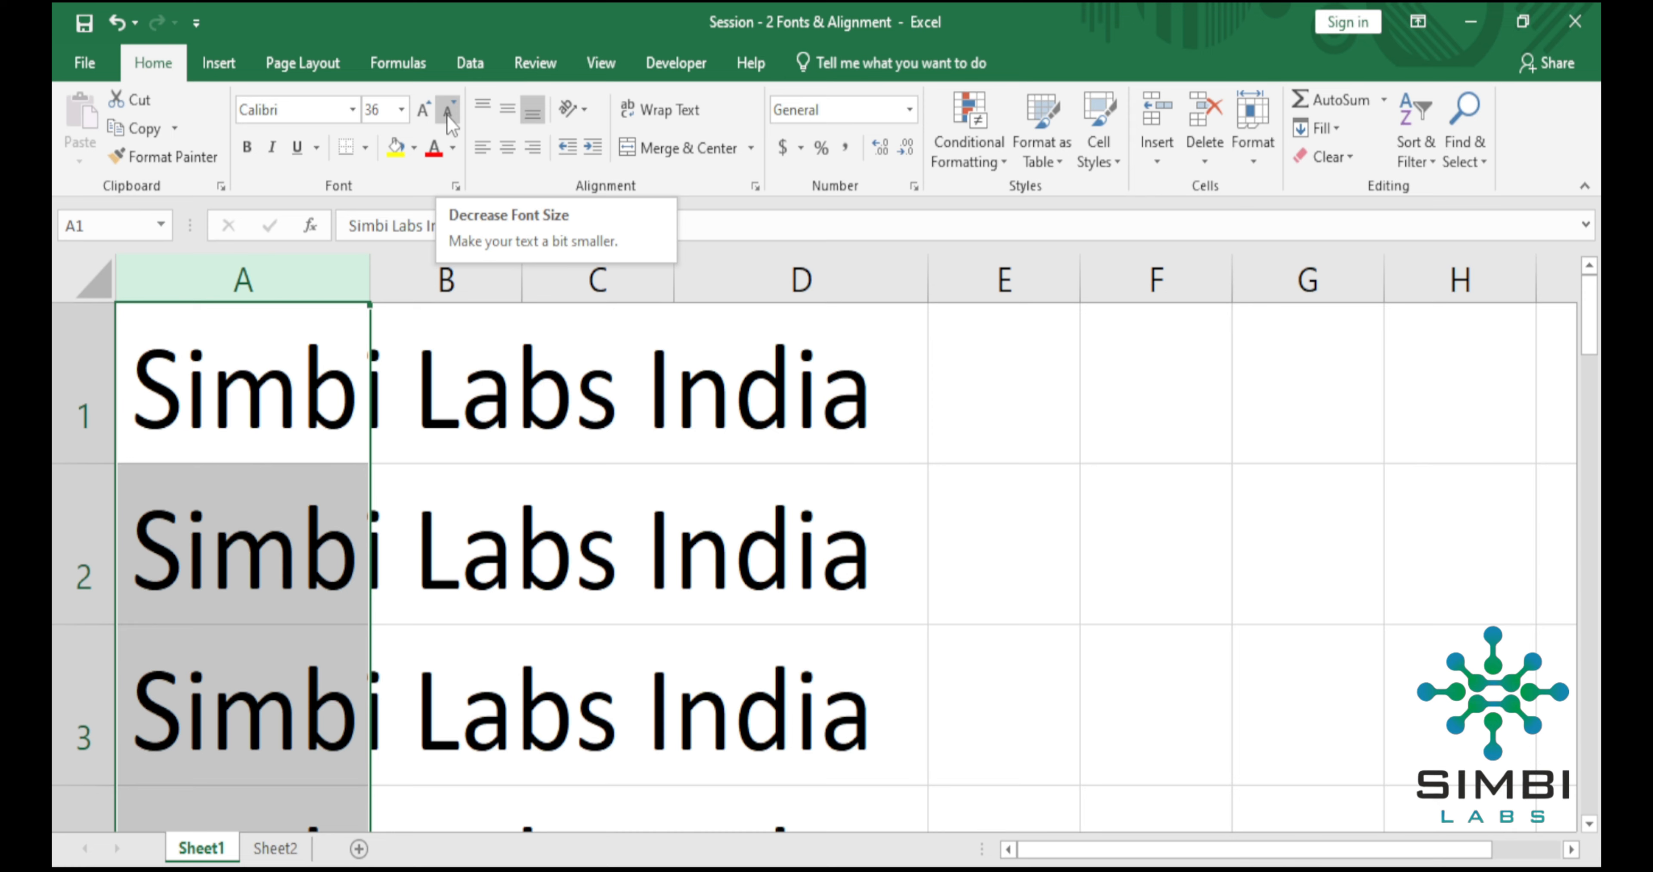
click(447, 115)
click(447, 115)
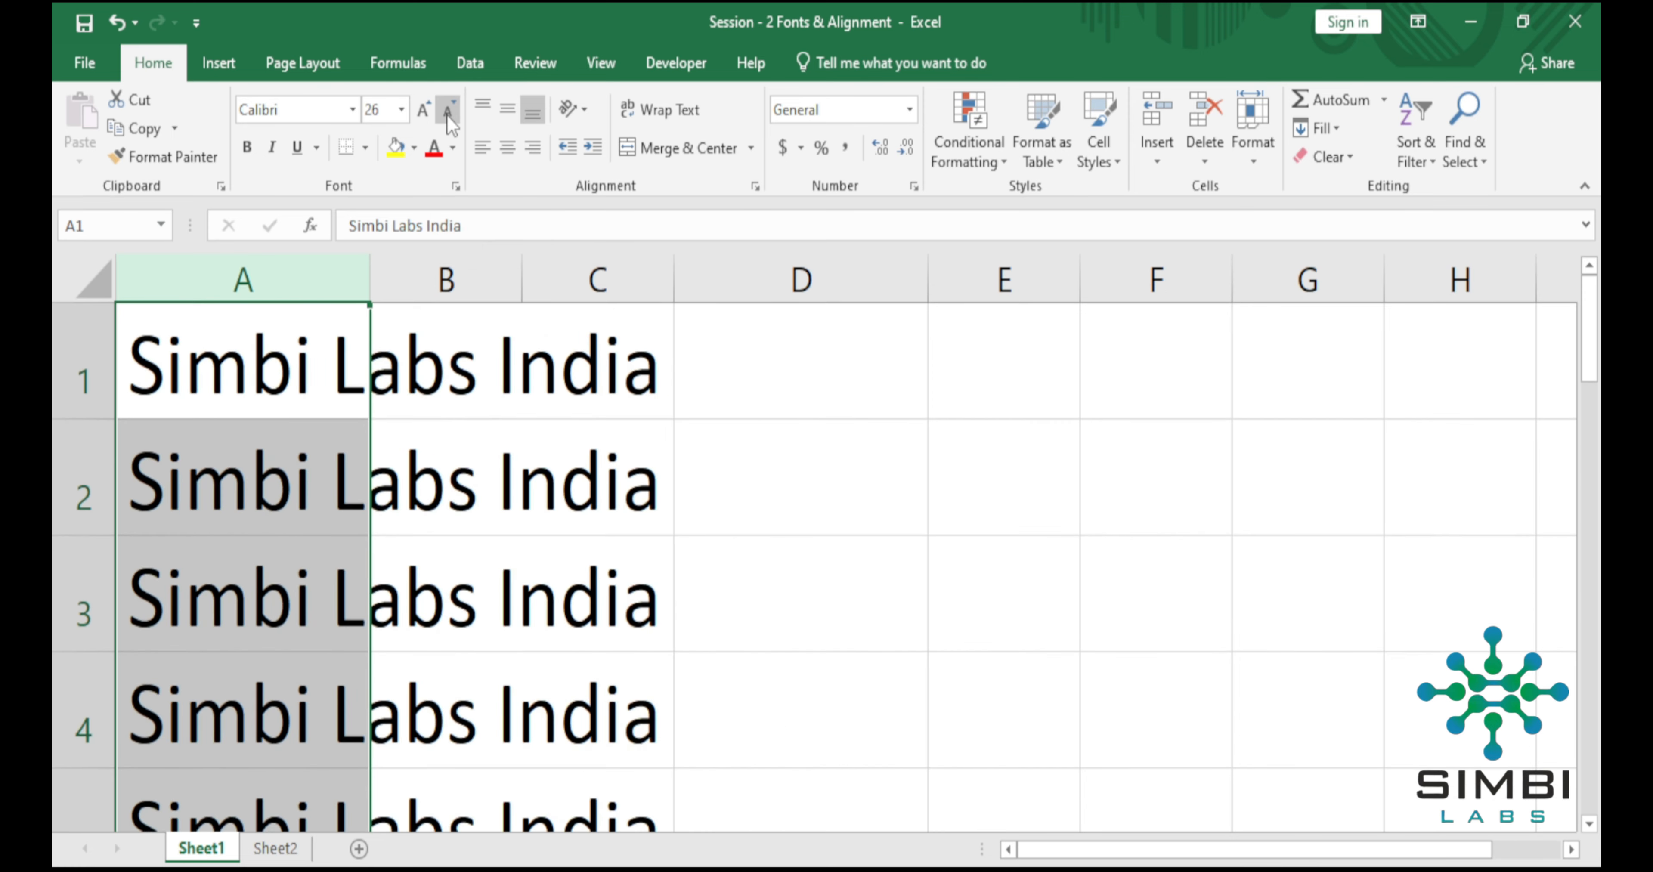
click(446, 114)
click(447, 115)
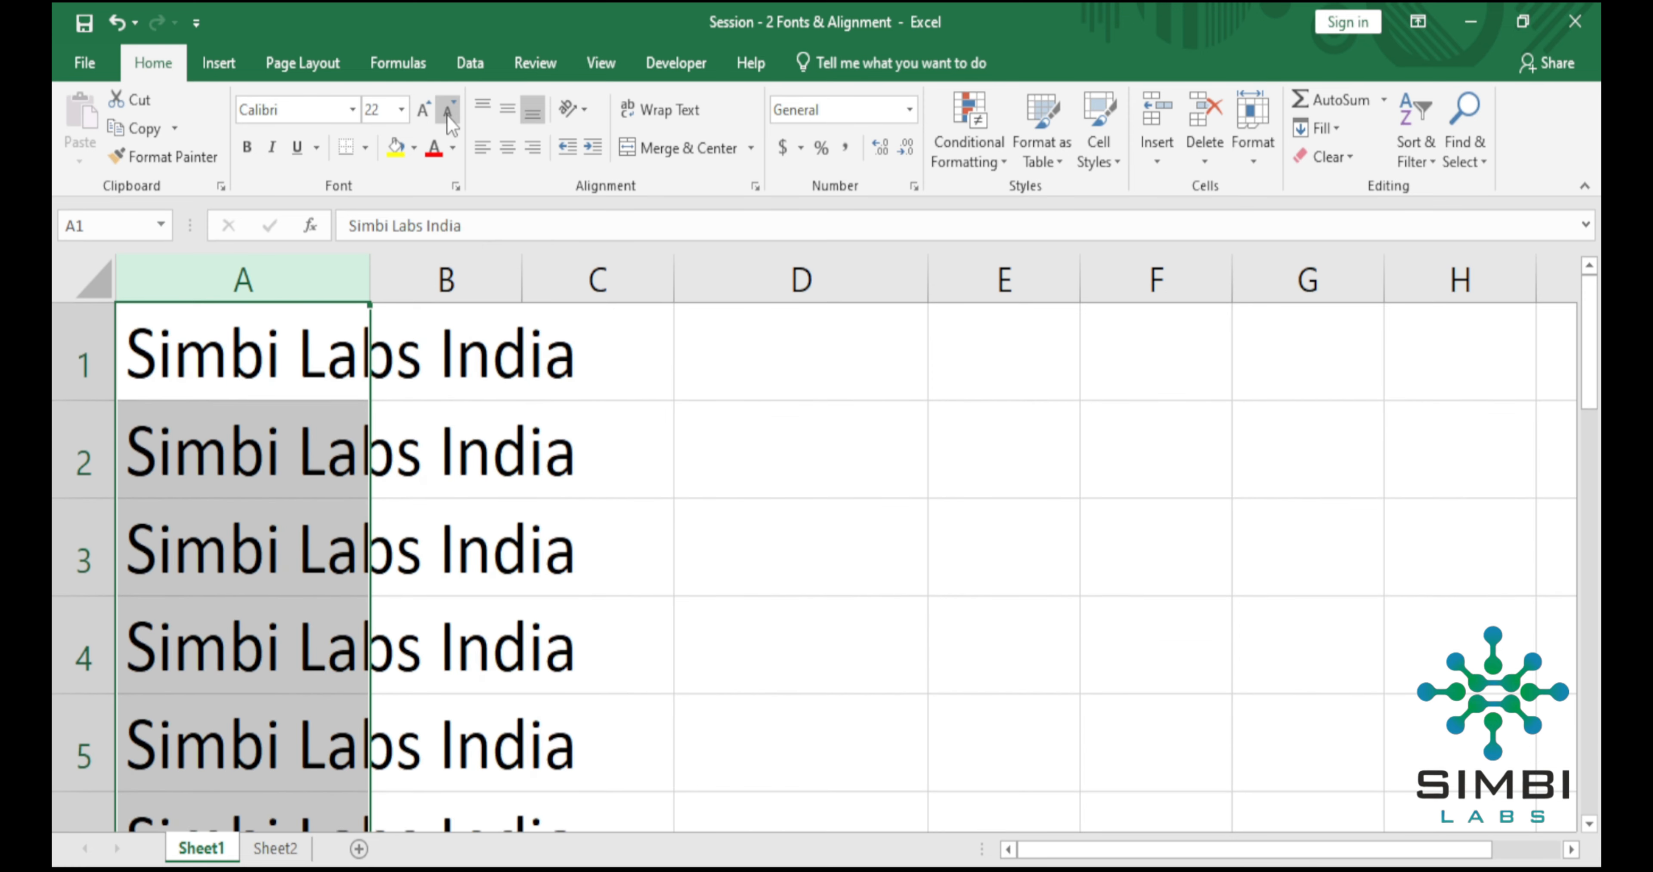
click(447, 115)
click(447, 115)
click(447, 115)
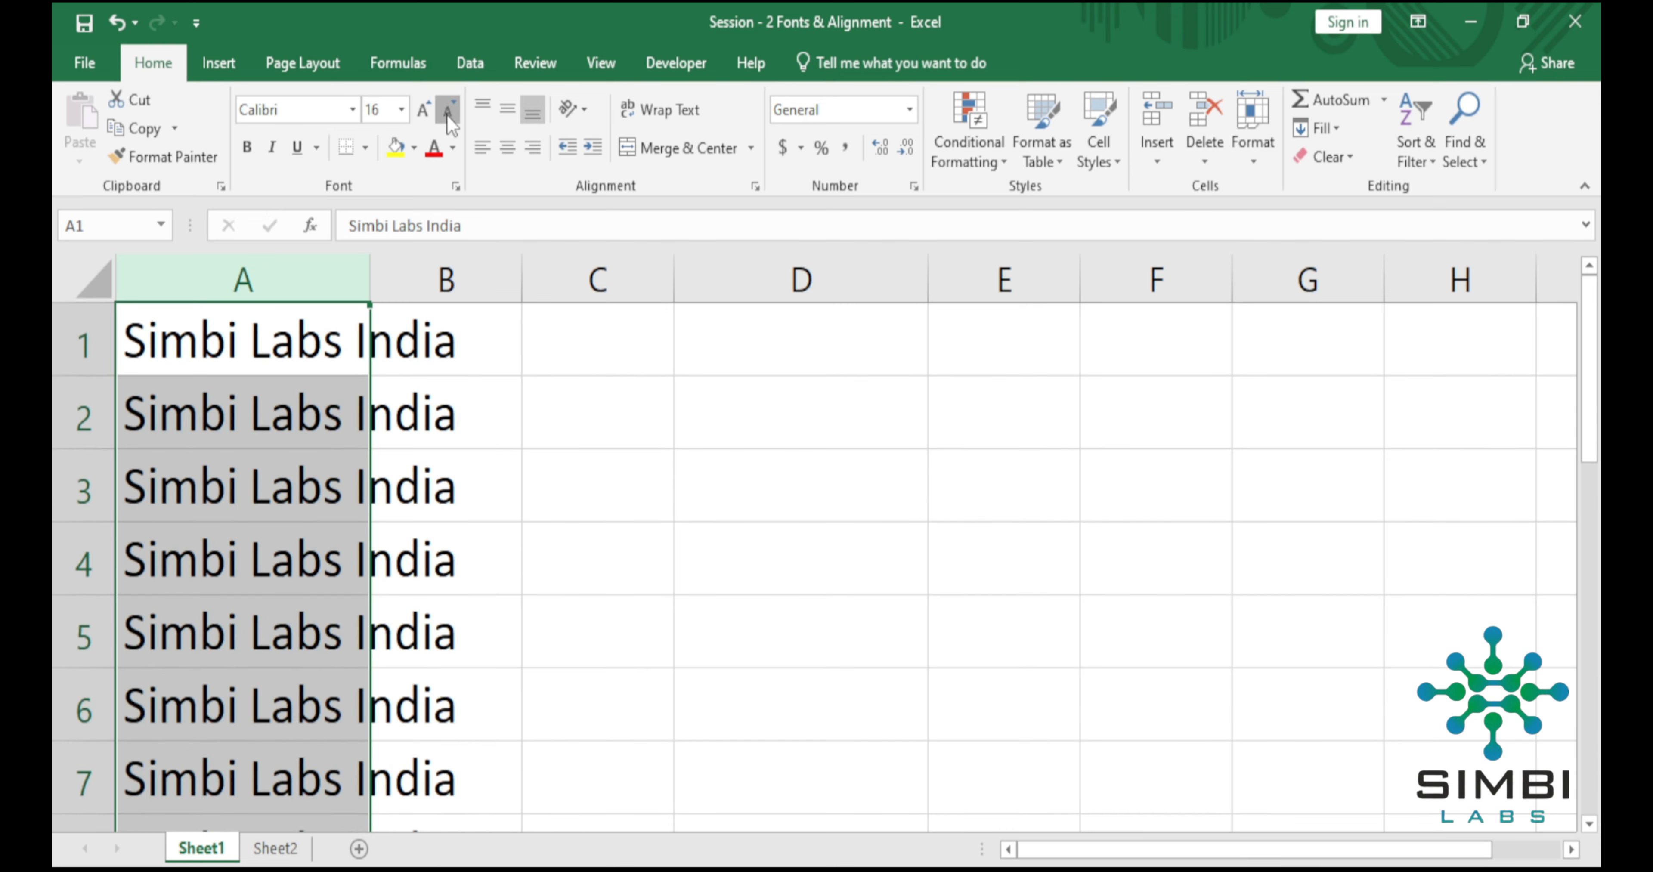
click(447, 114)
click(447, 115)
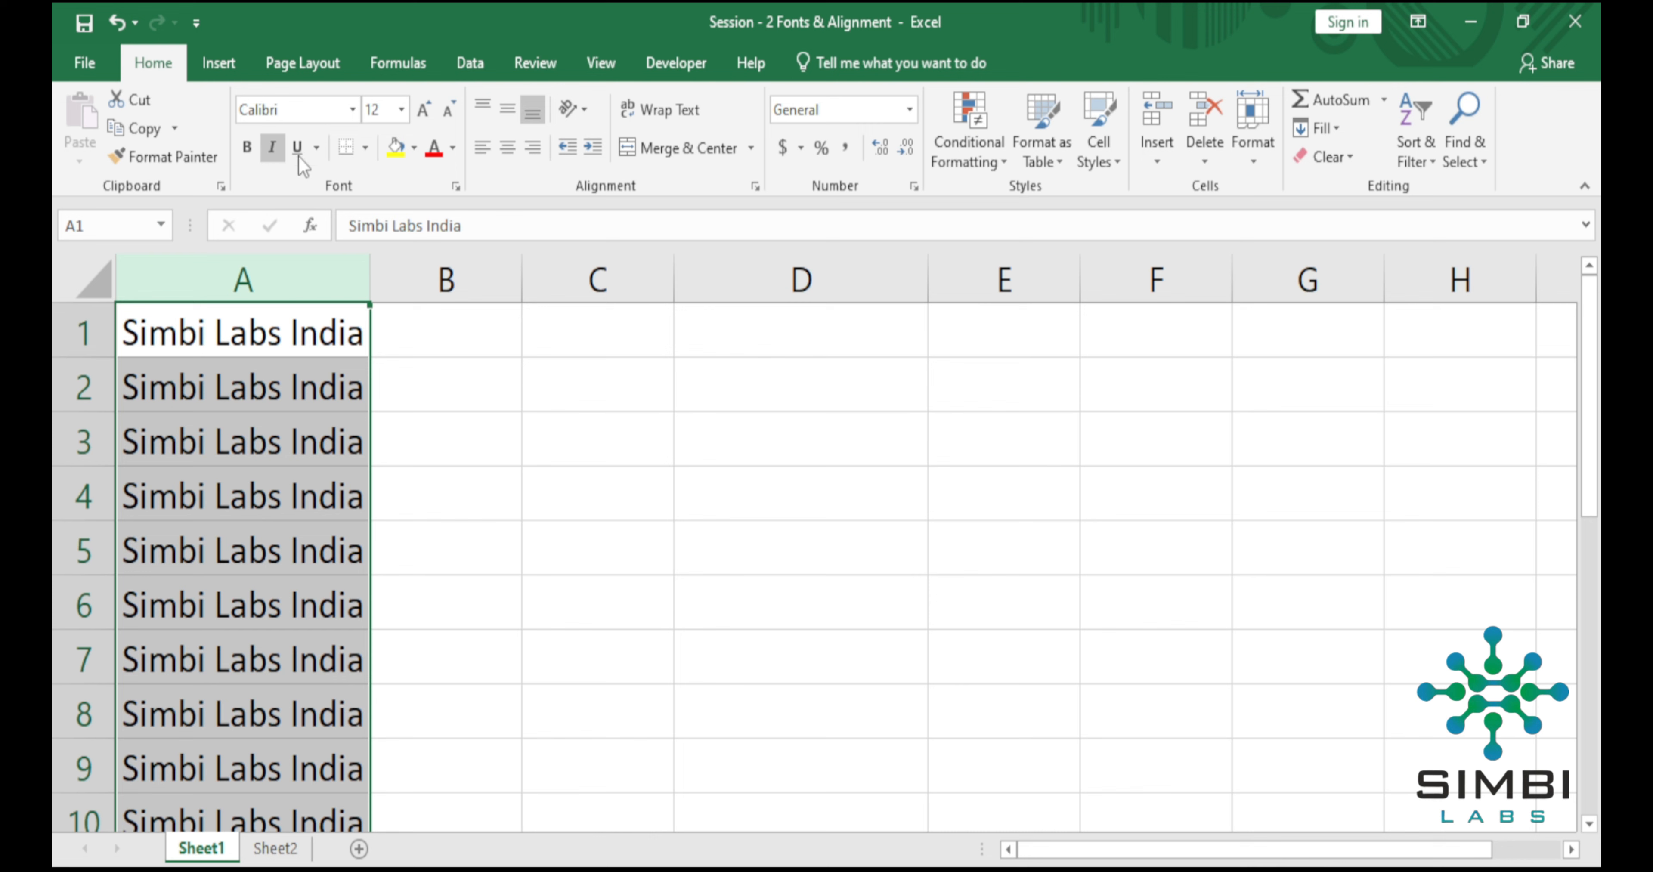
Apply bold, italic and underline formatting to the text in column A.
click(248, 149)
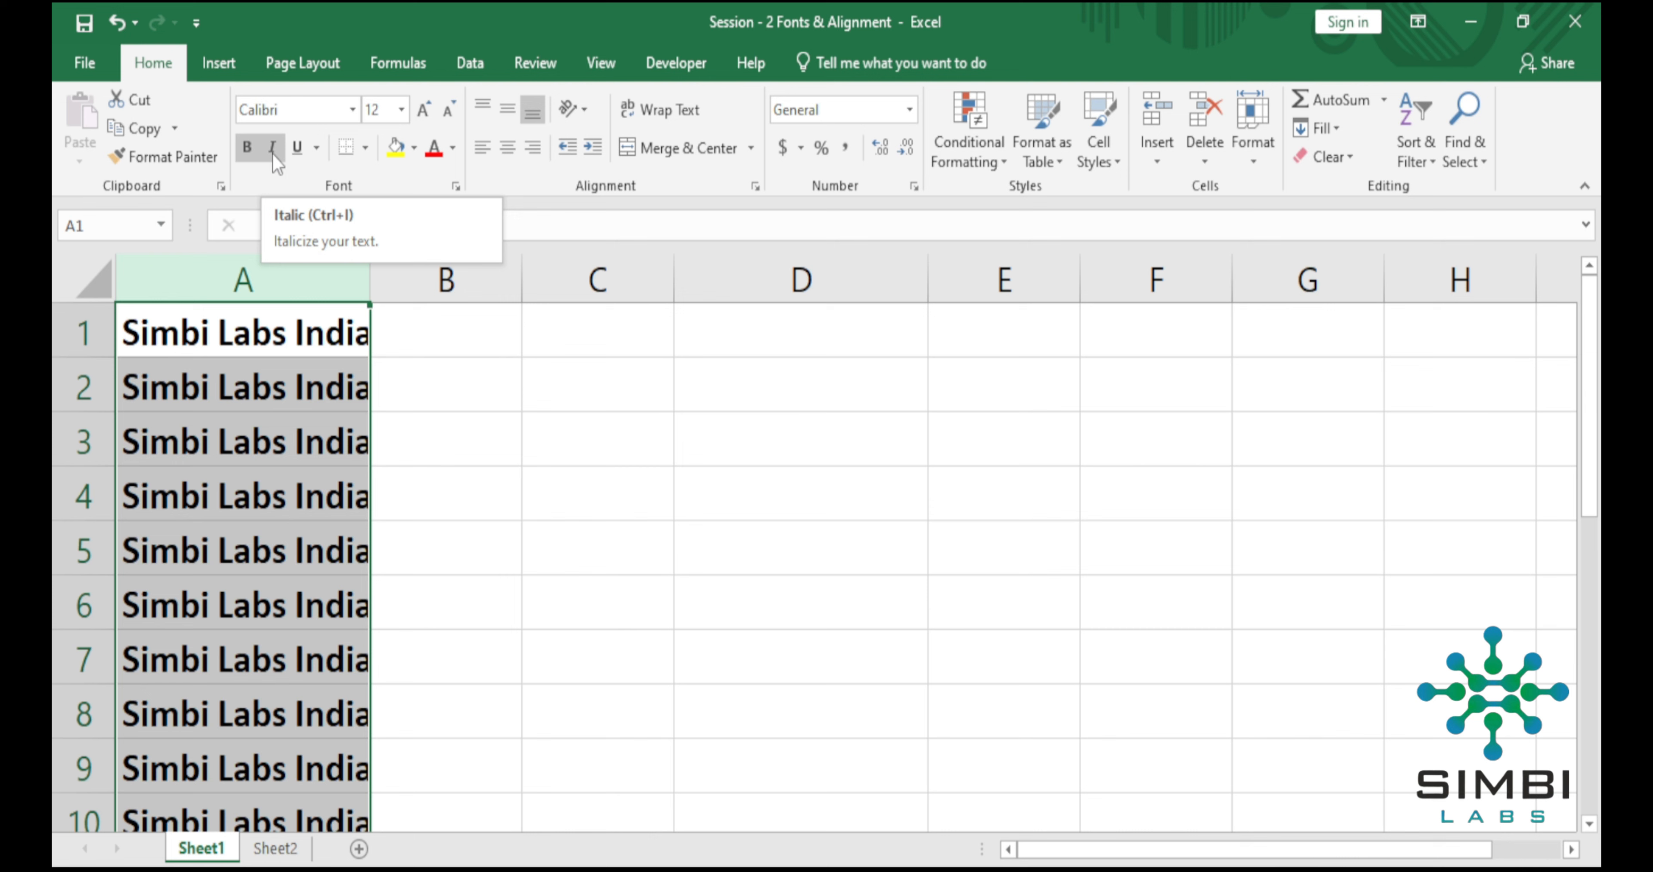
click(273, 153)
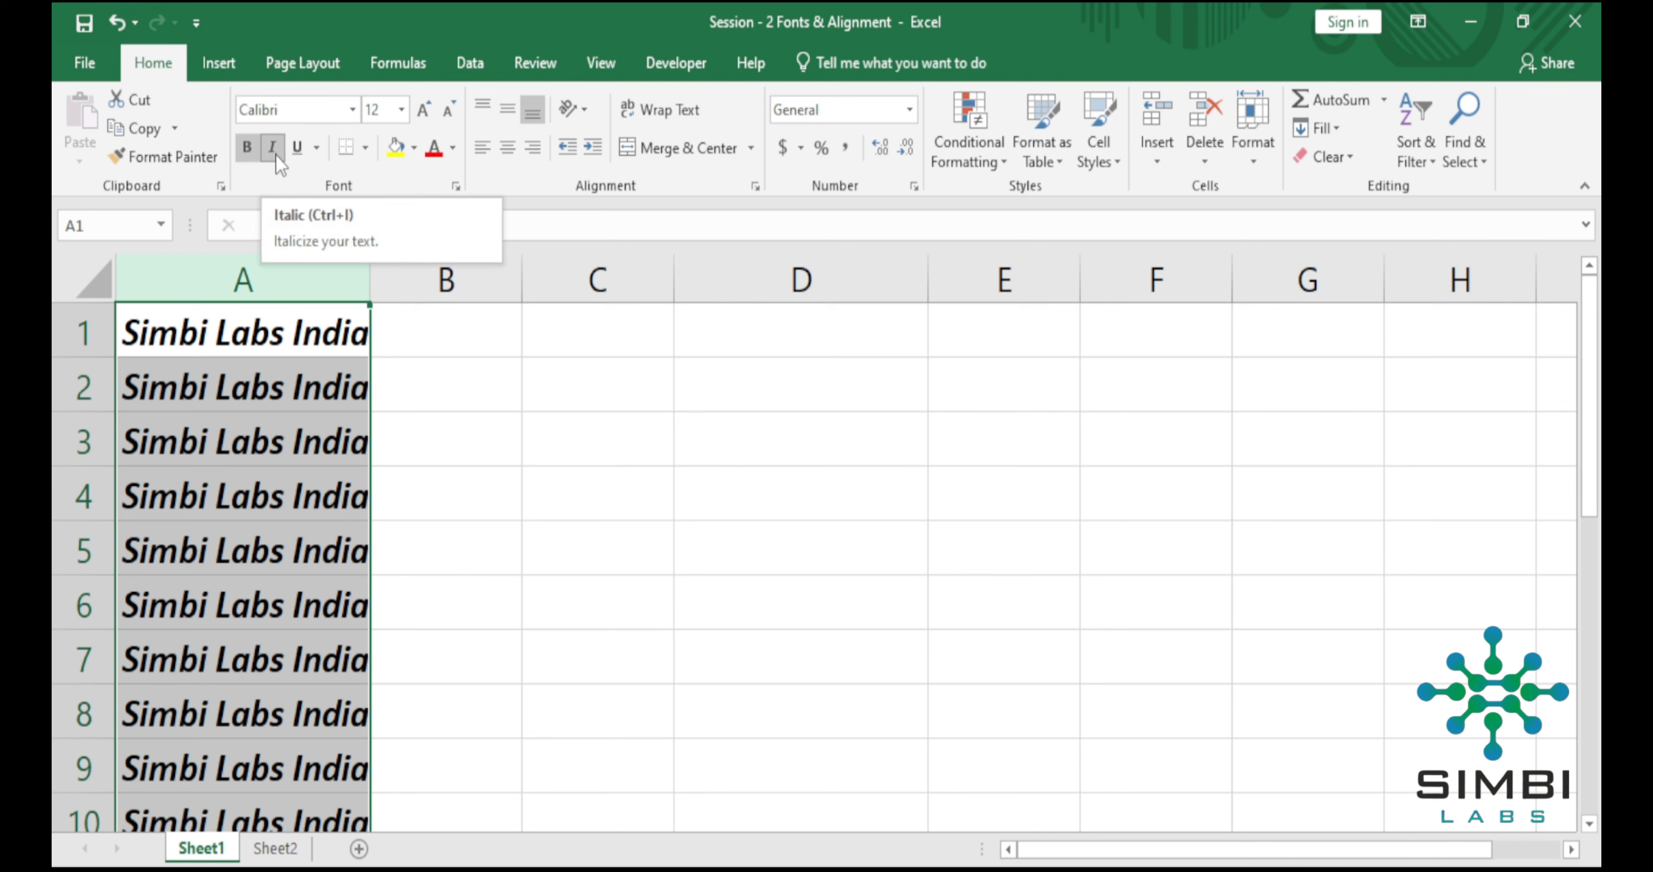
click(297, 148)
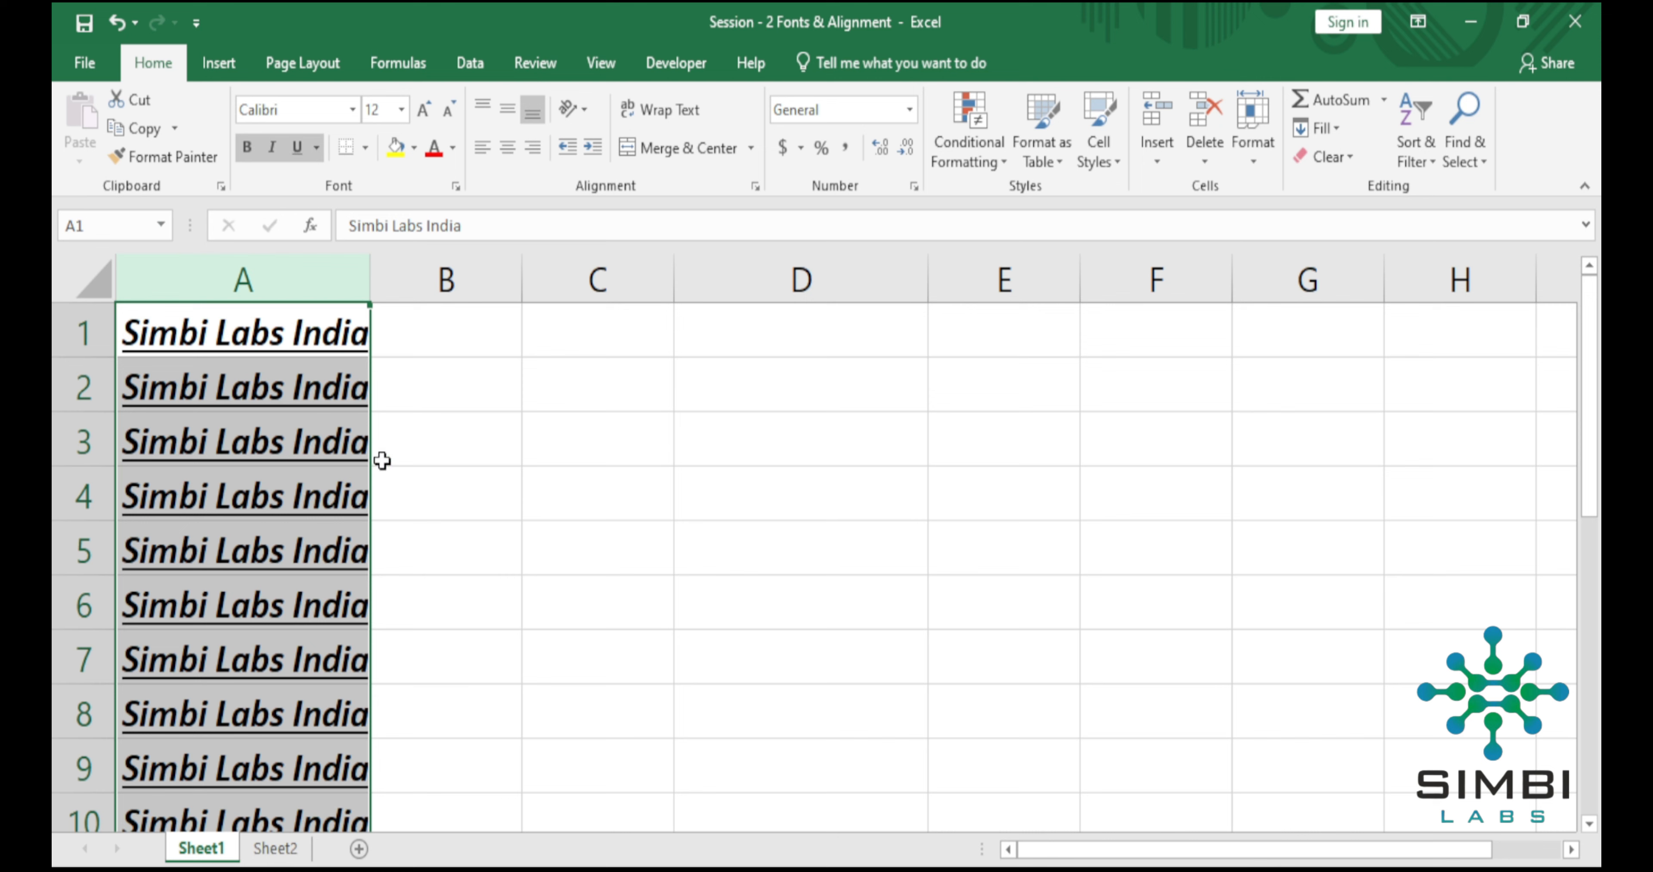
click(495, 477)
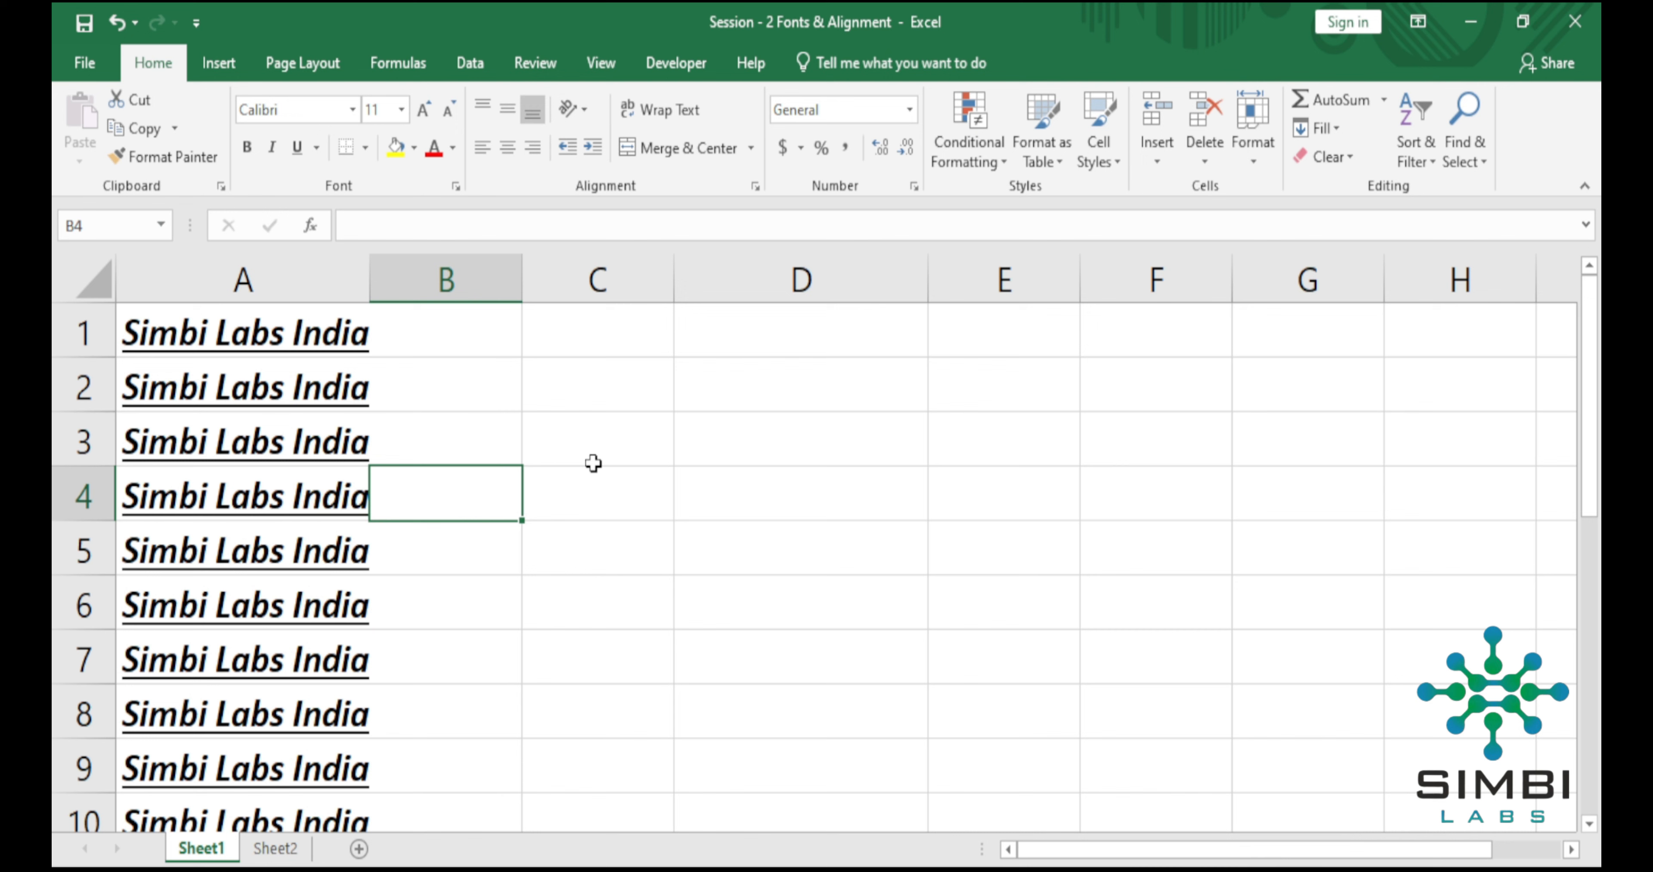
Undo the underline, italic and bold formatting on column A along with the latest font size changes.
key(ctrl+z)
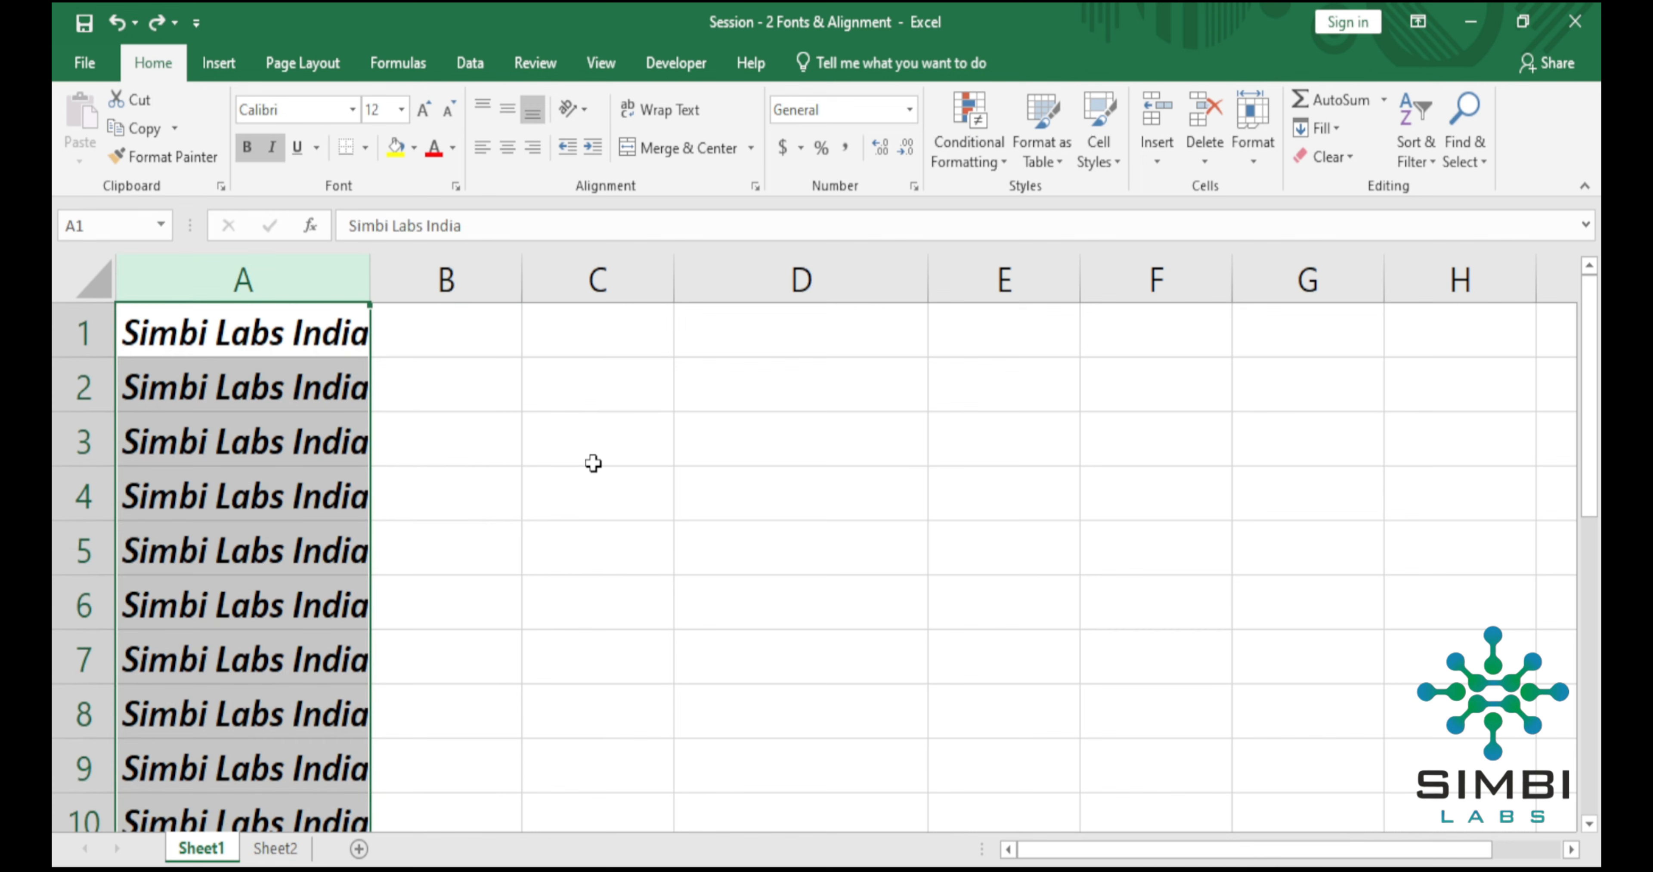
key(ctrl+z)
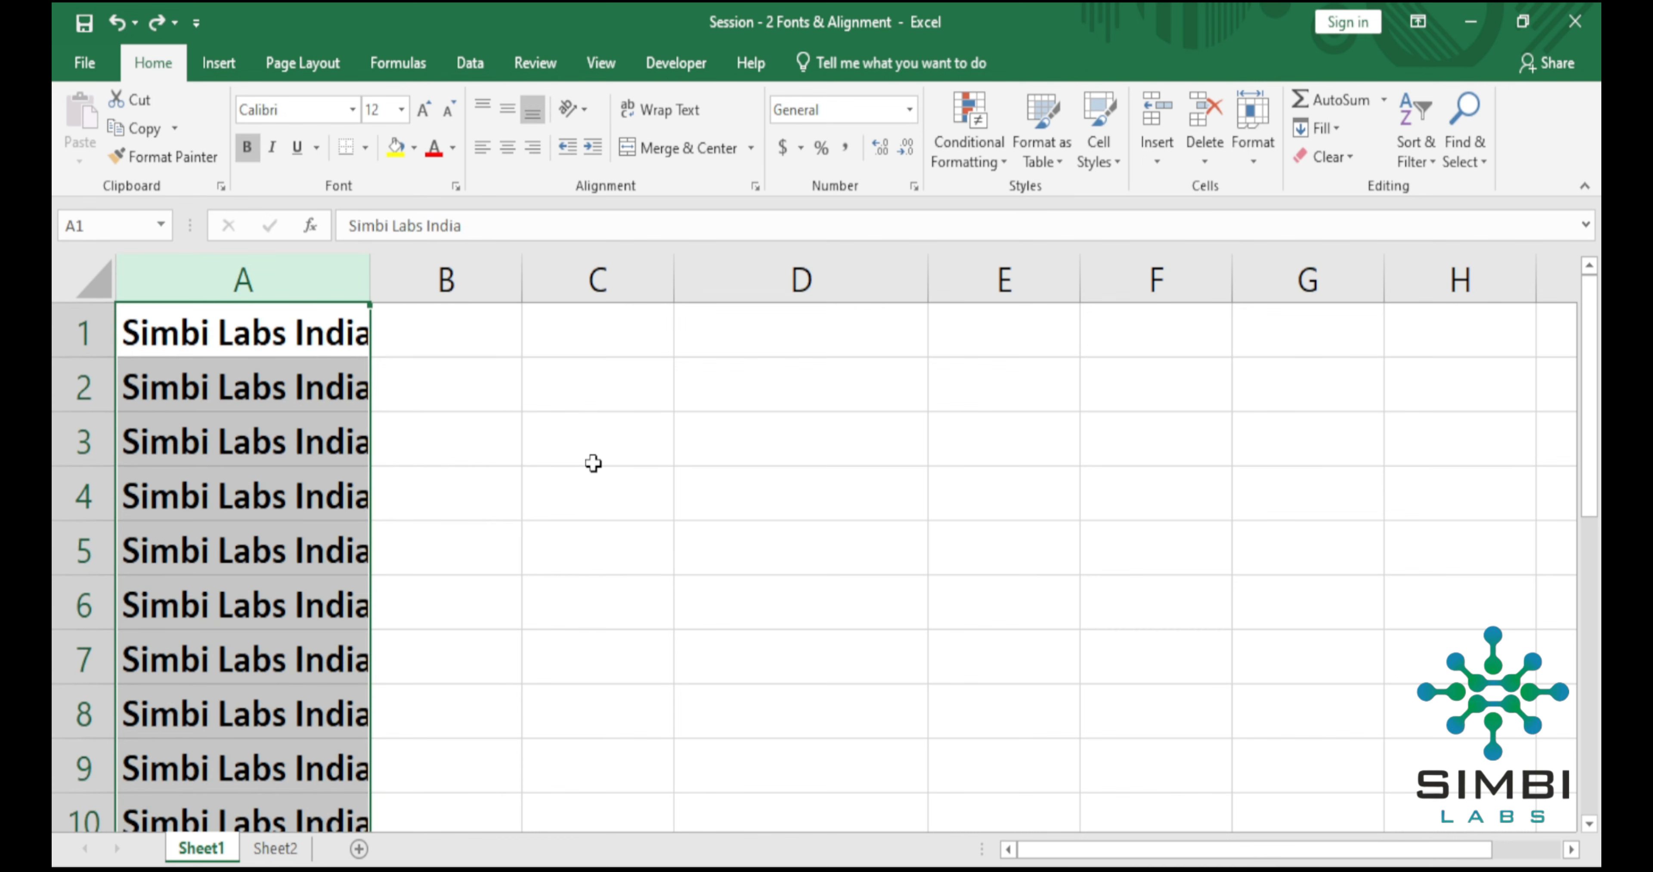
key(ctrl+z)
key(ctrl+z)
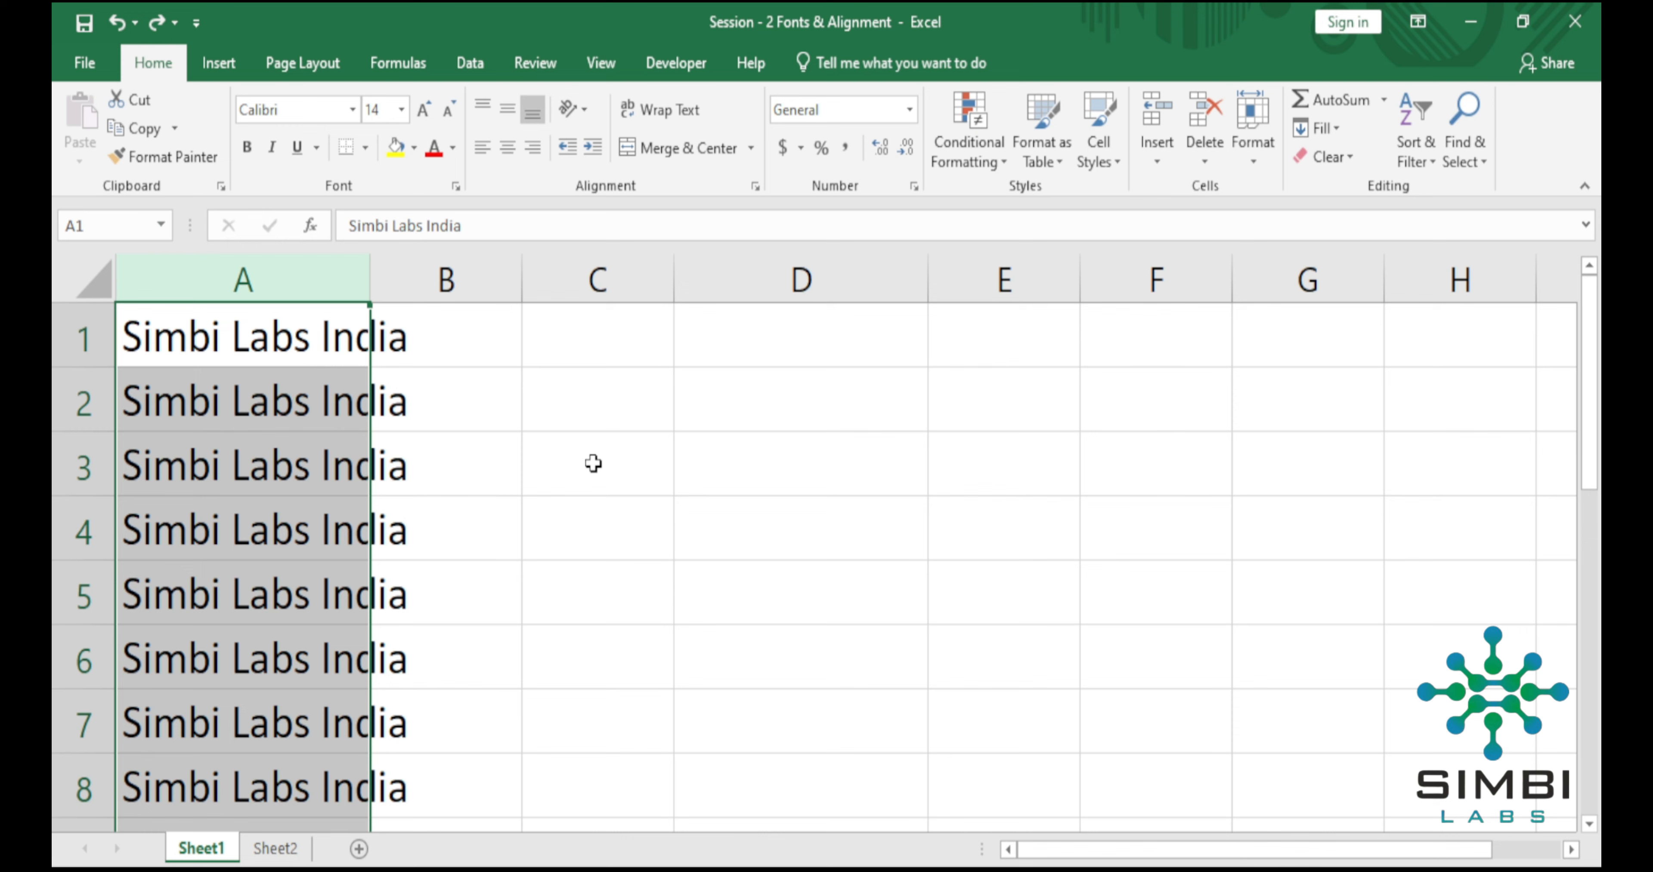
key(ctrl+z)
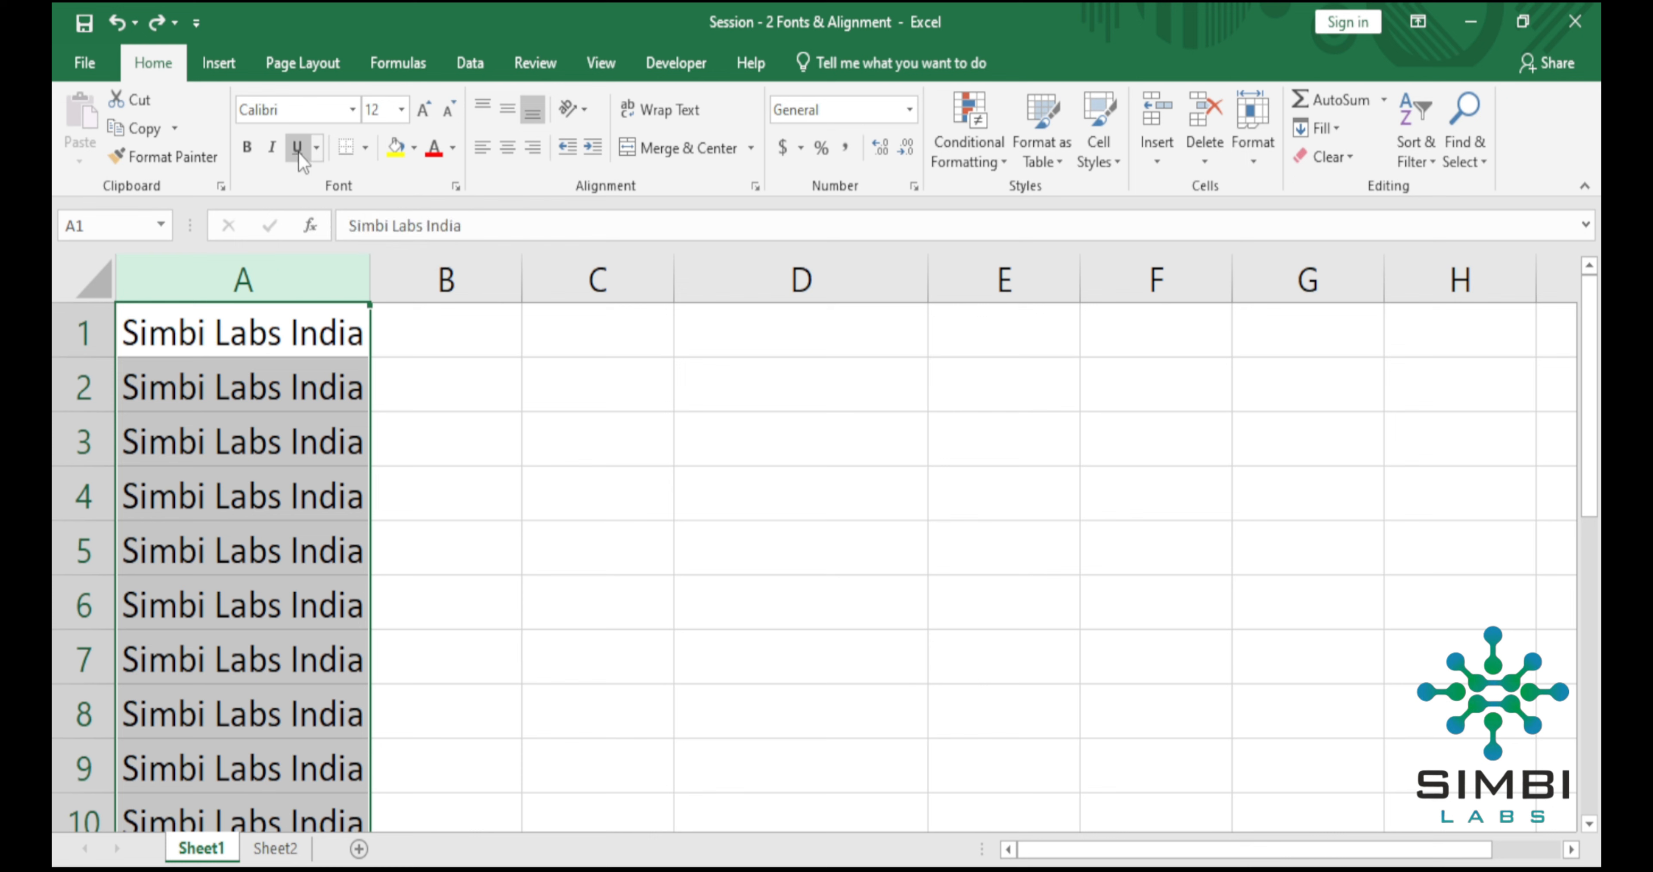
click(350, 156)
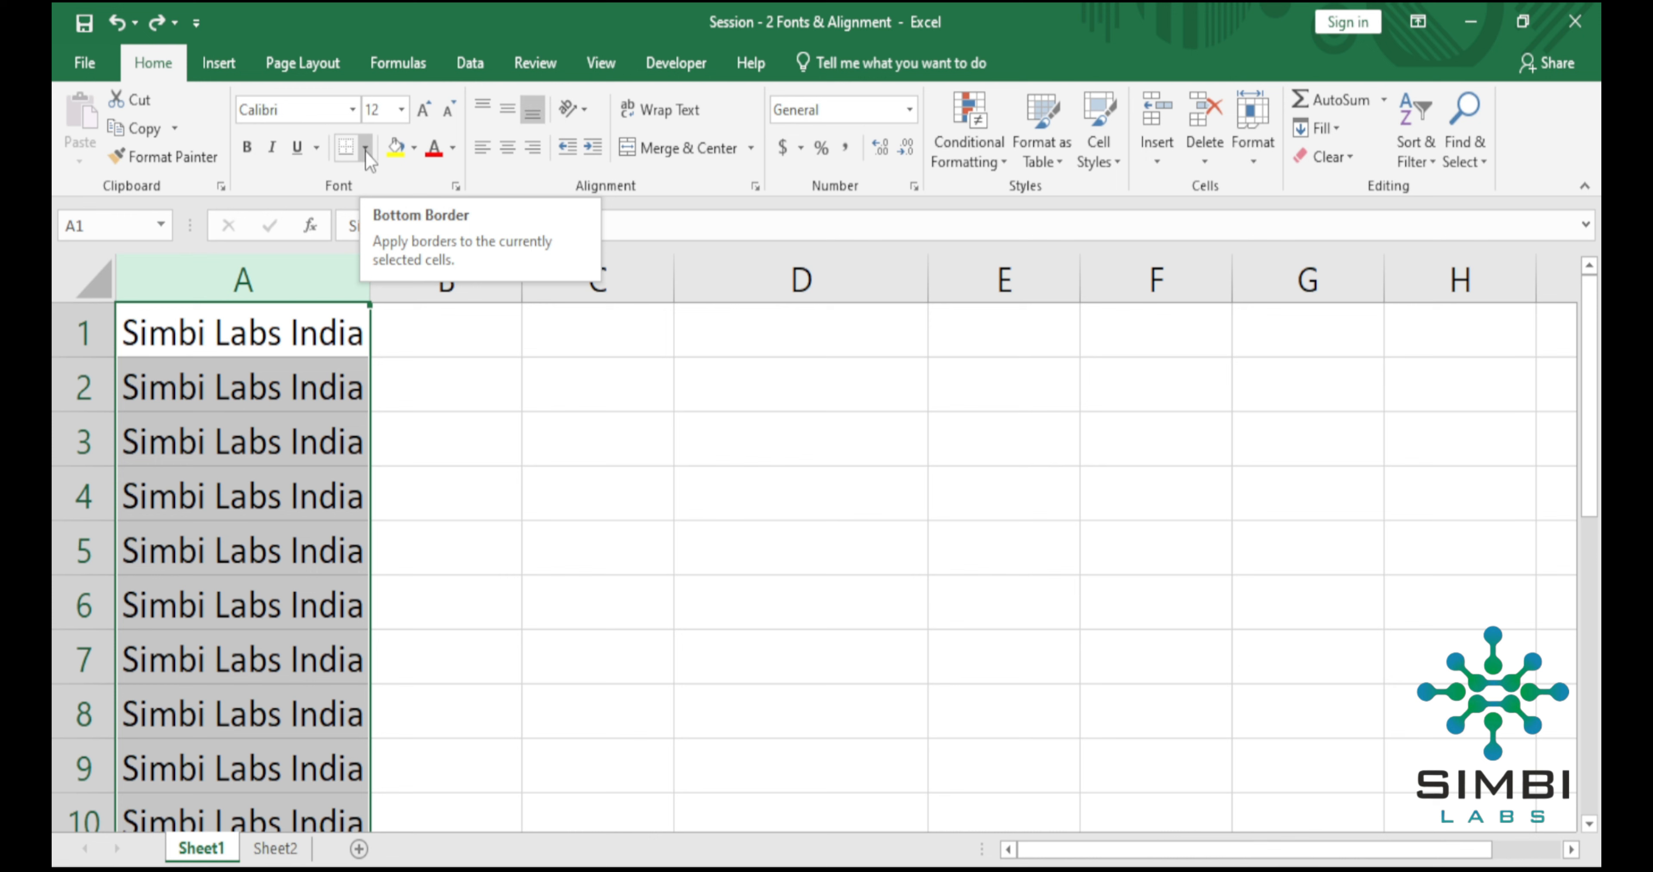
click(366, 151)
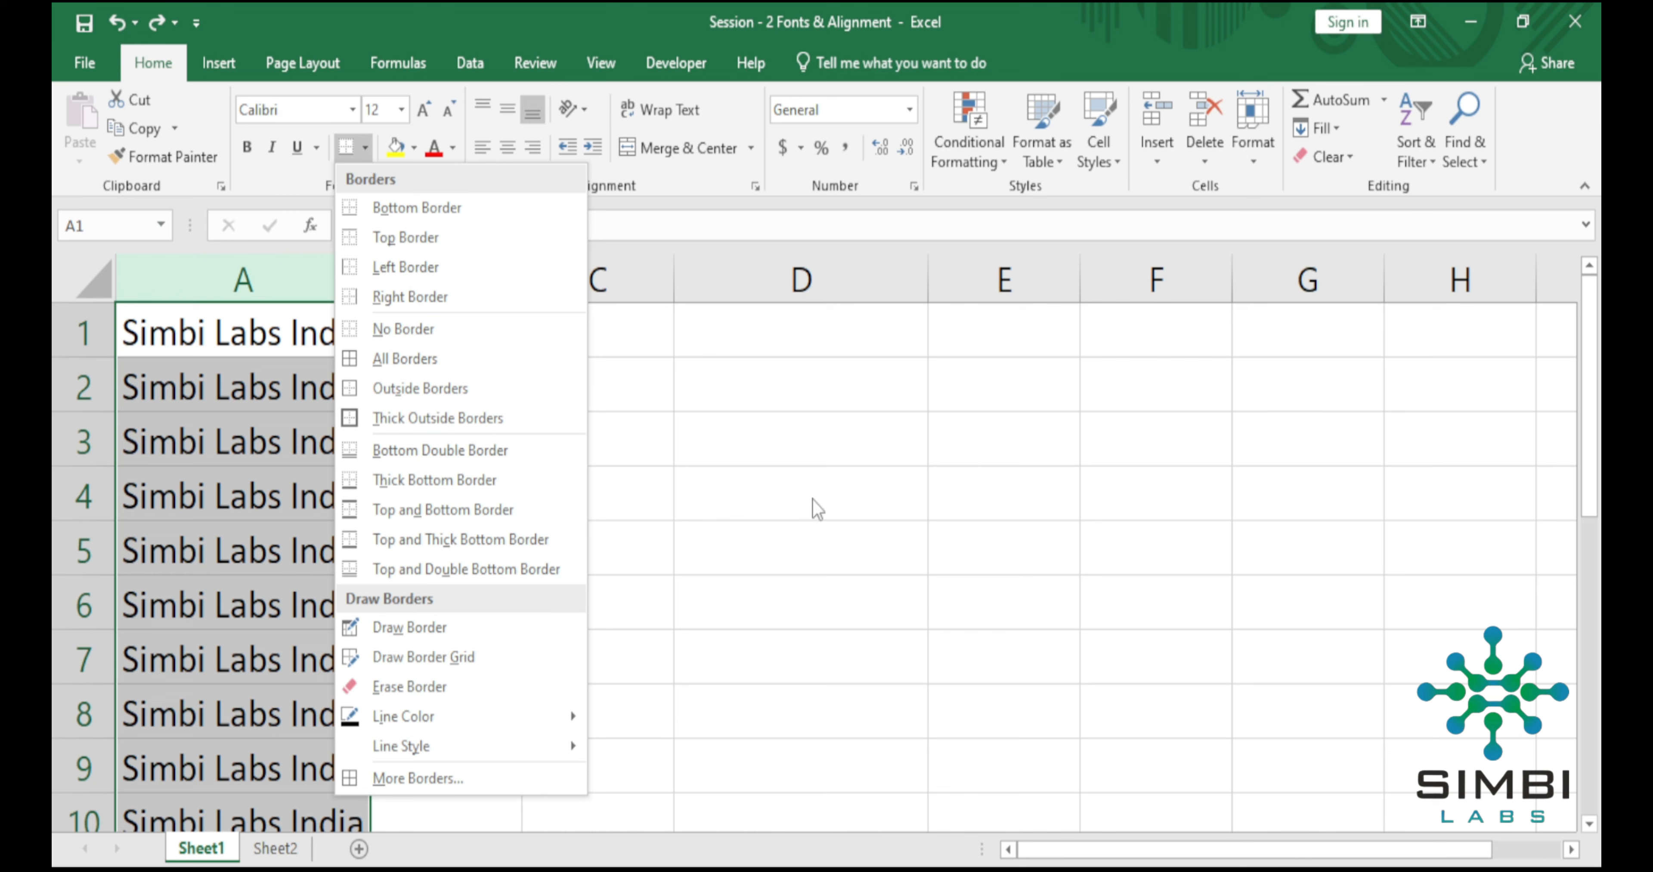
click(863, 478)
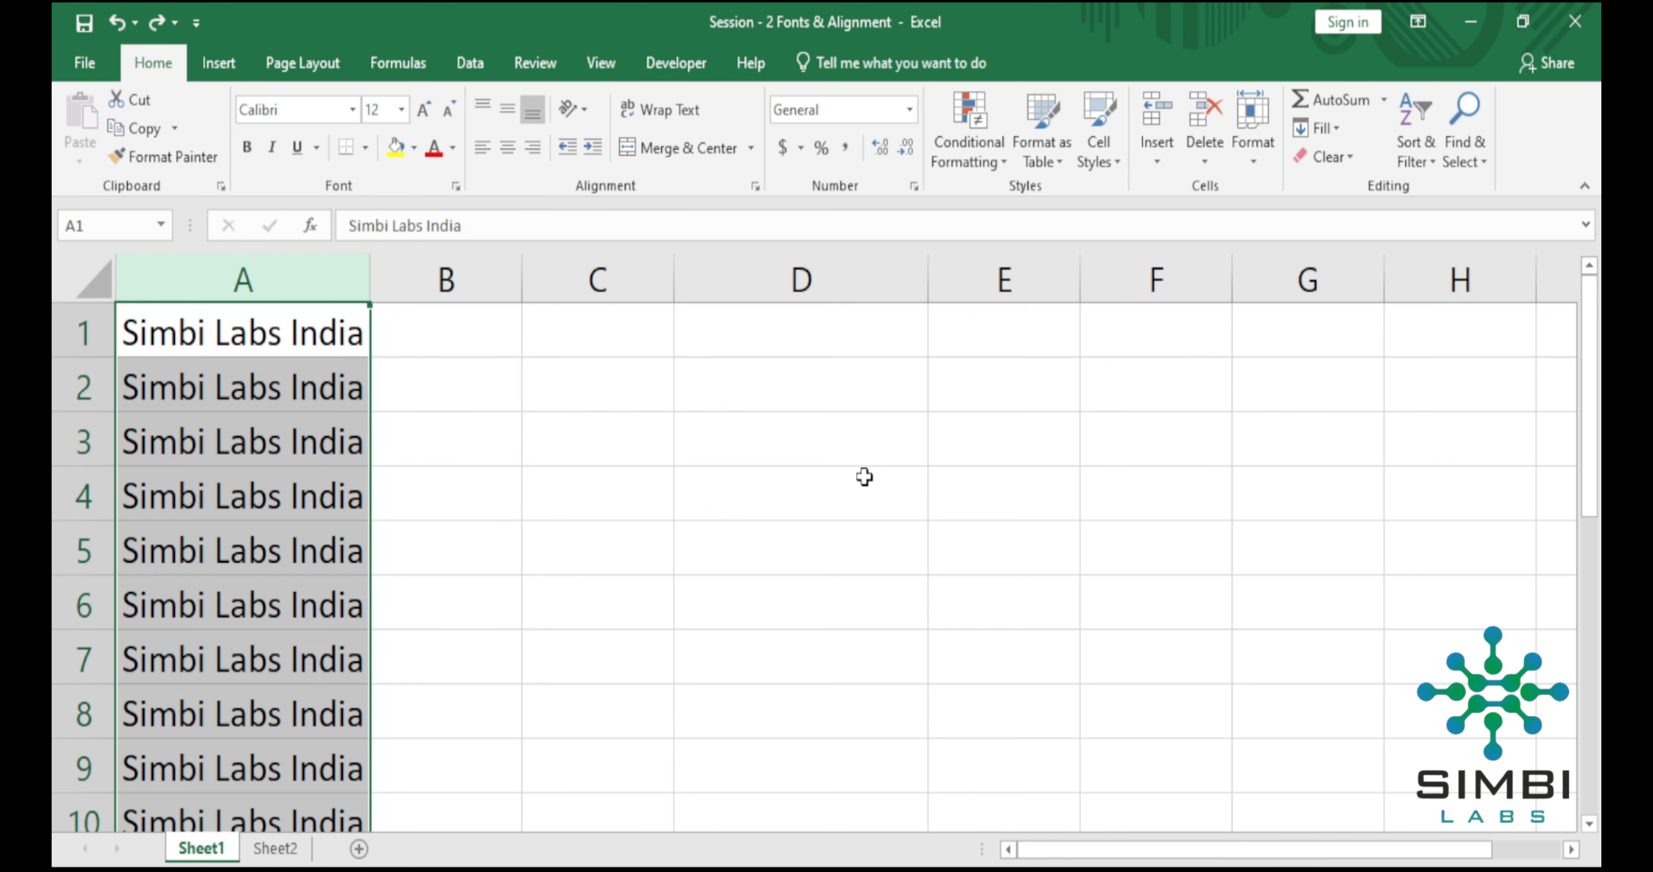
Add a bottom border to cell D4.
click(860, 484)
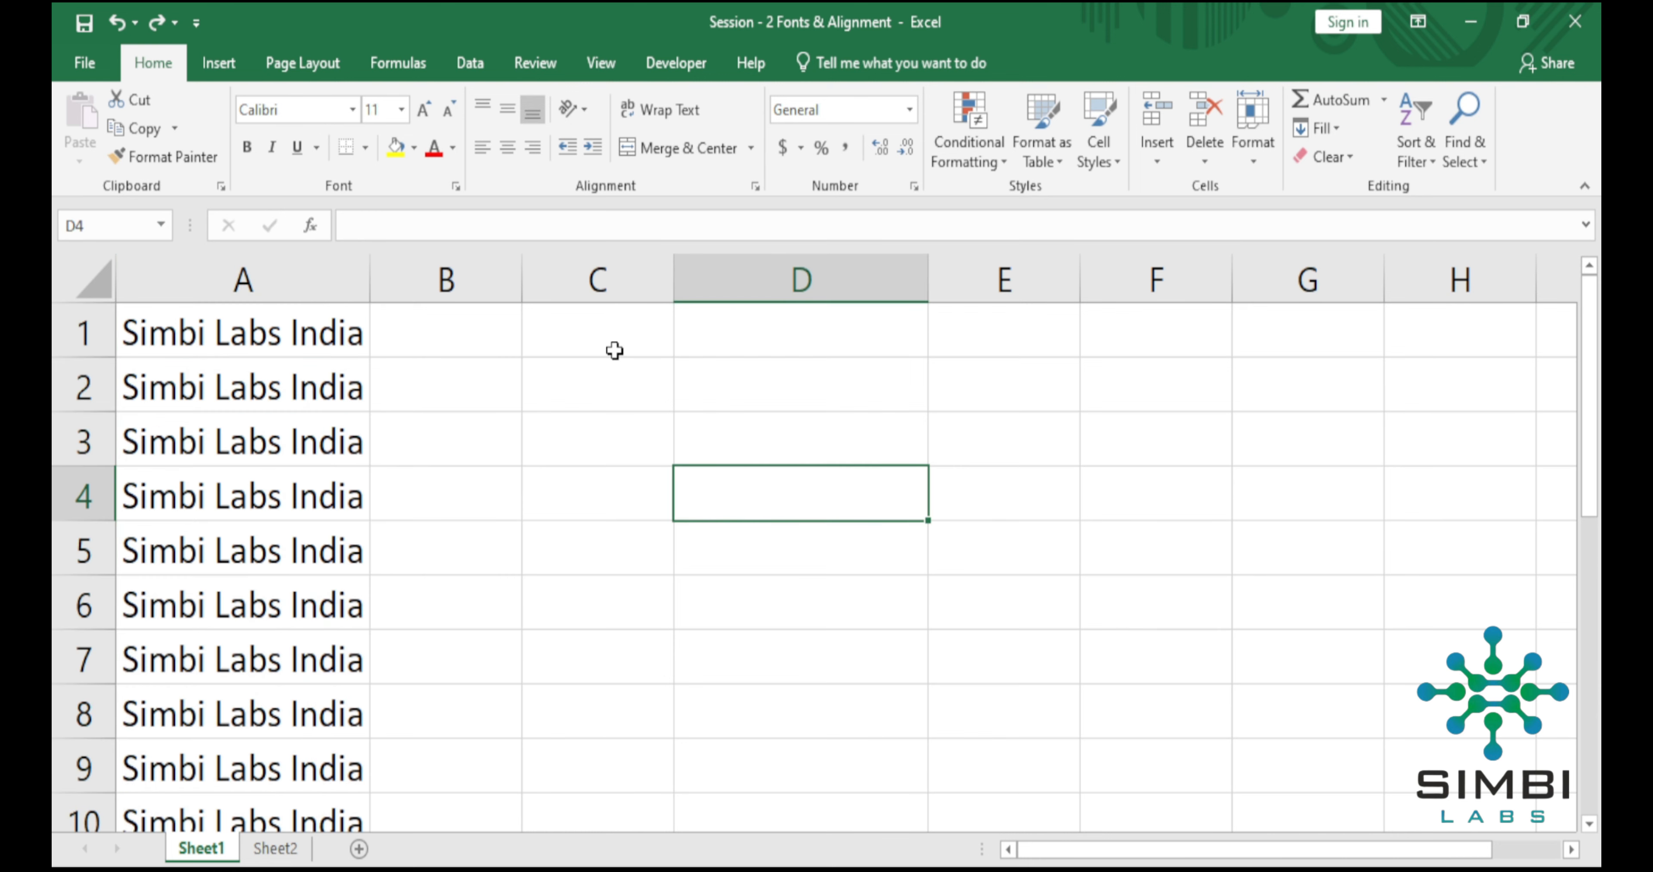
click(366, 155)
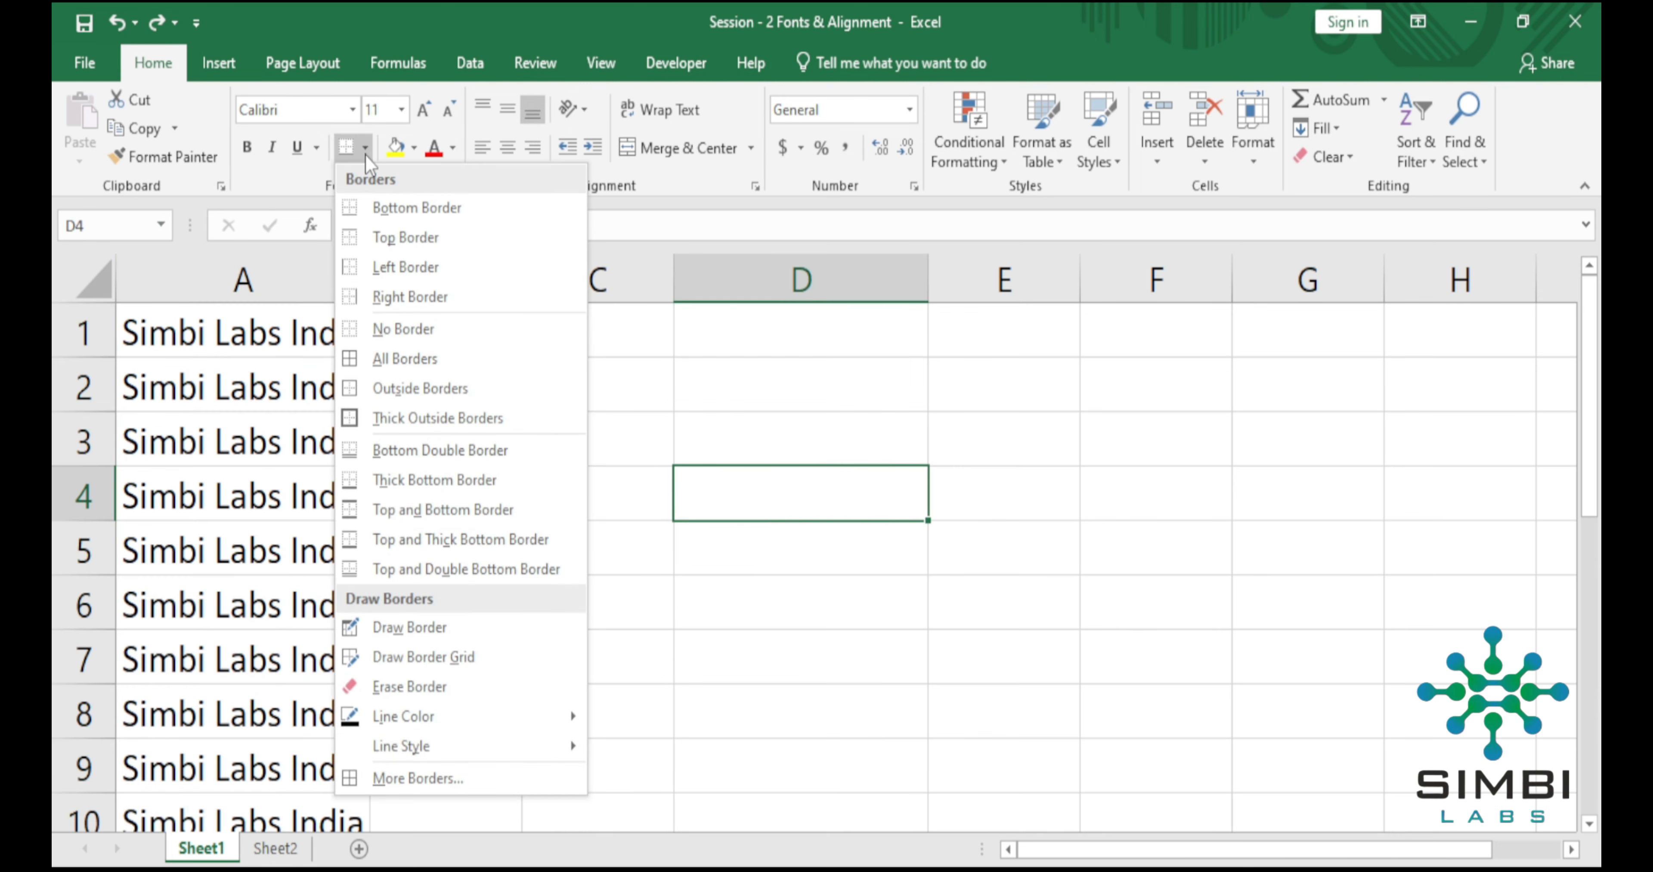
click(379, 209)
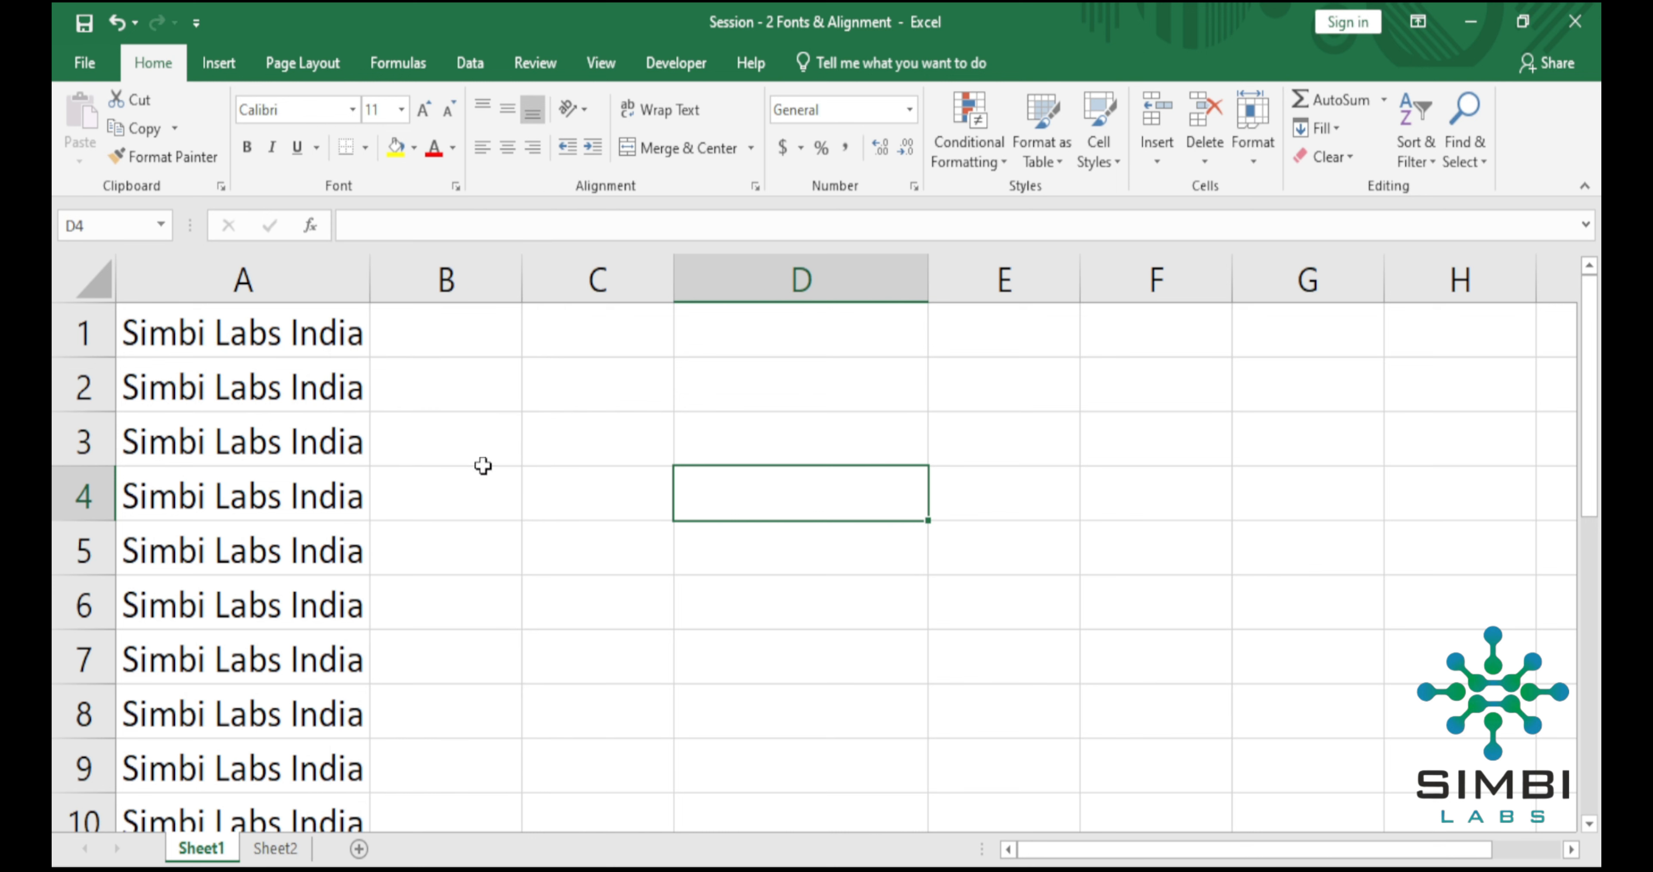
click(517, 490)
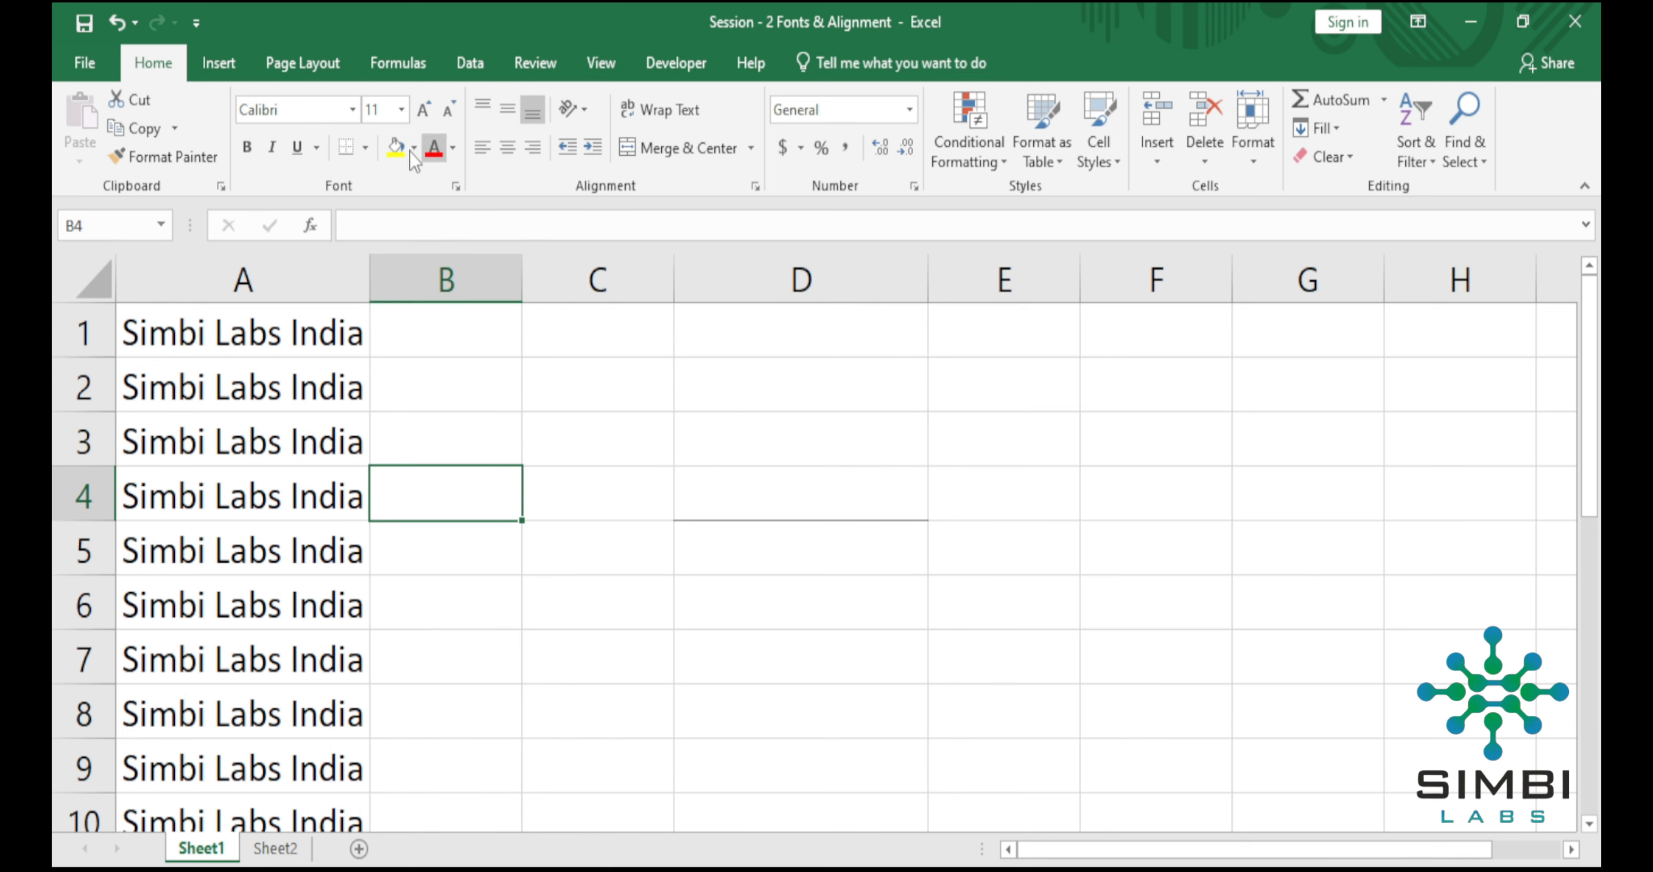
Add a top border to cell D4.
click(365, 149)
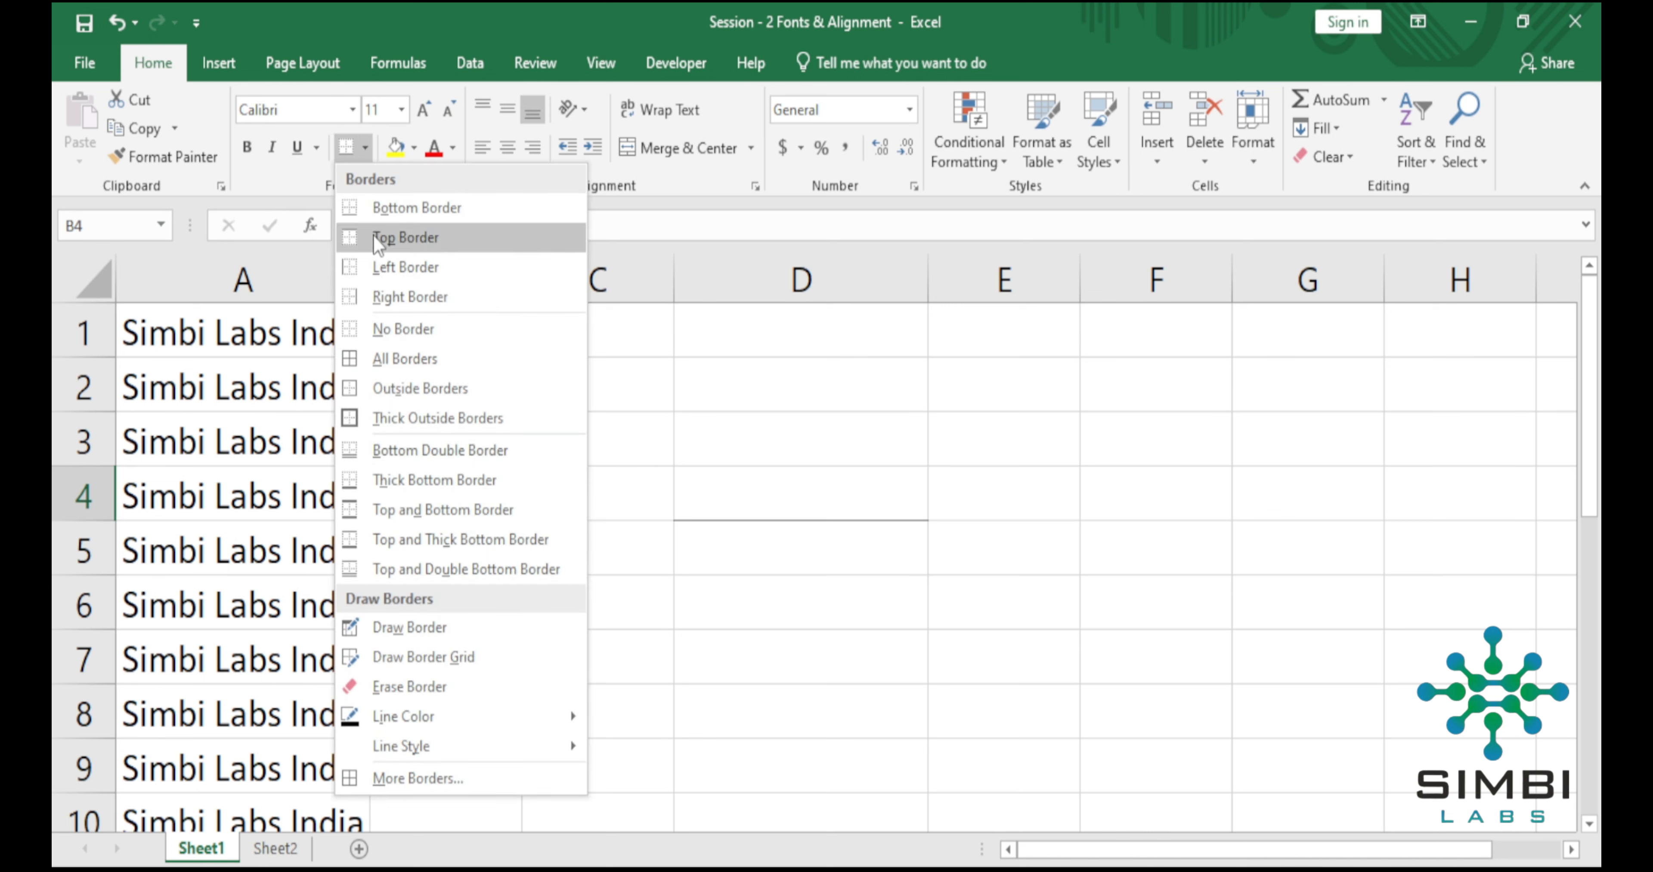
click(767, 498)
click(767, 497)
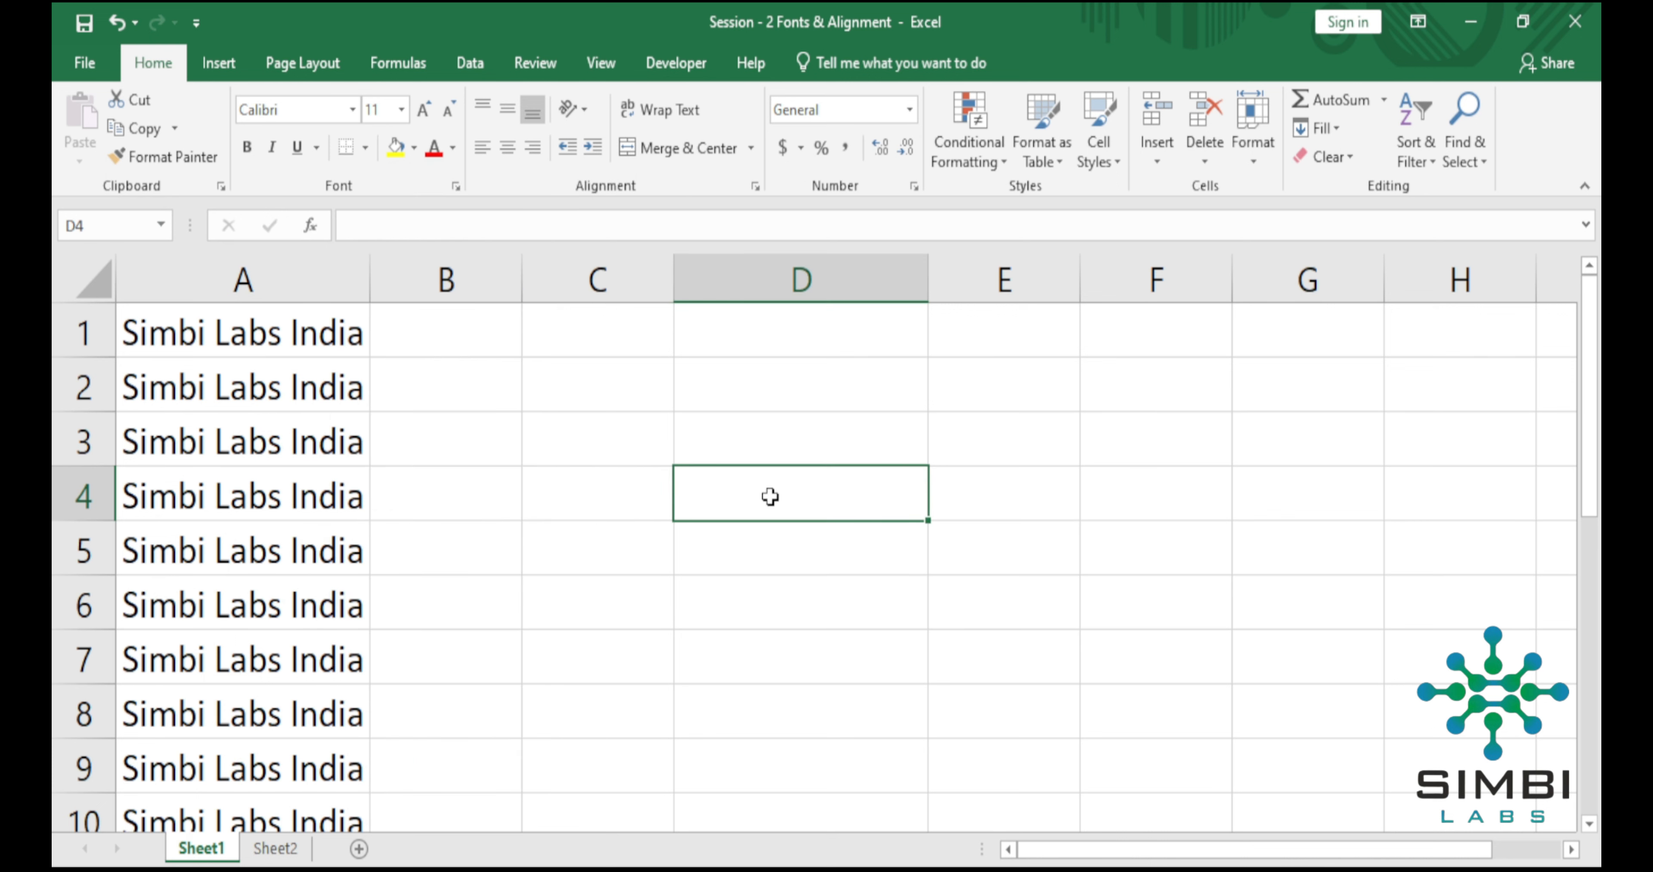
click(365, 148)
click(384, 239)
click(642, 608)
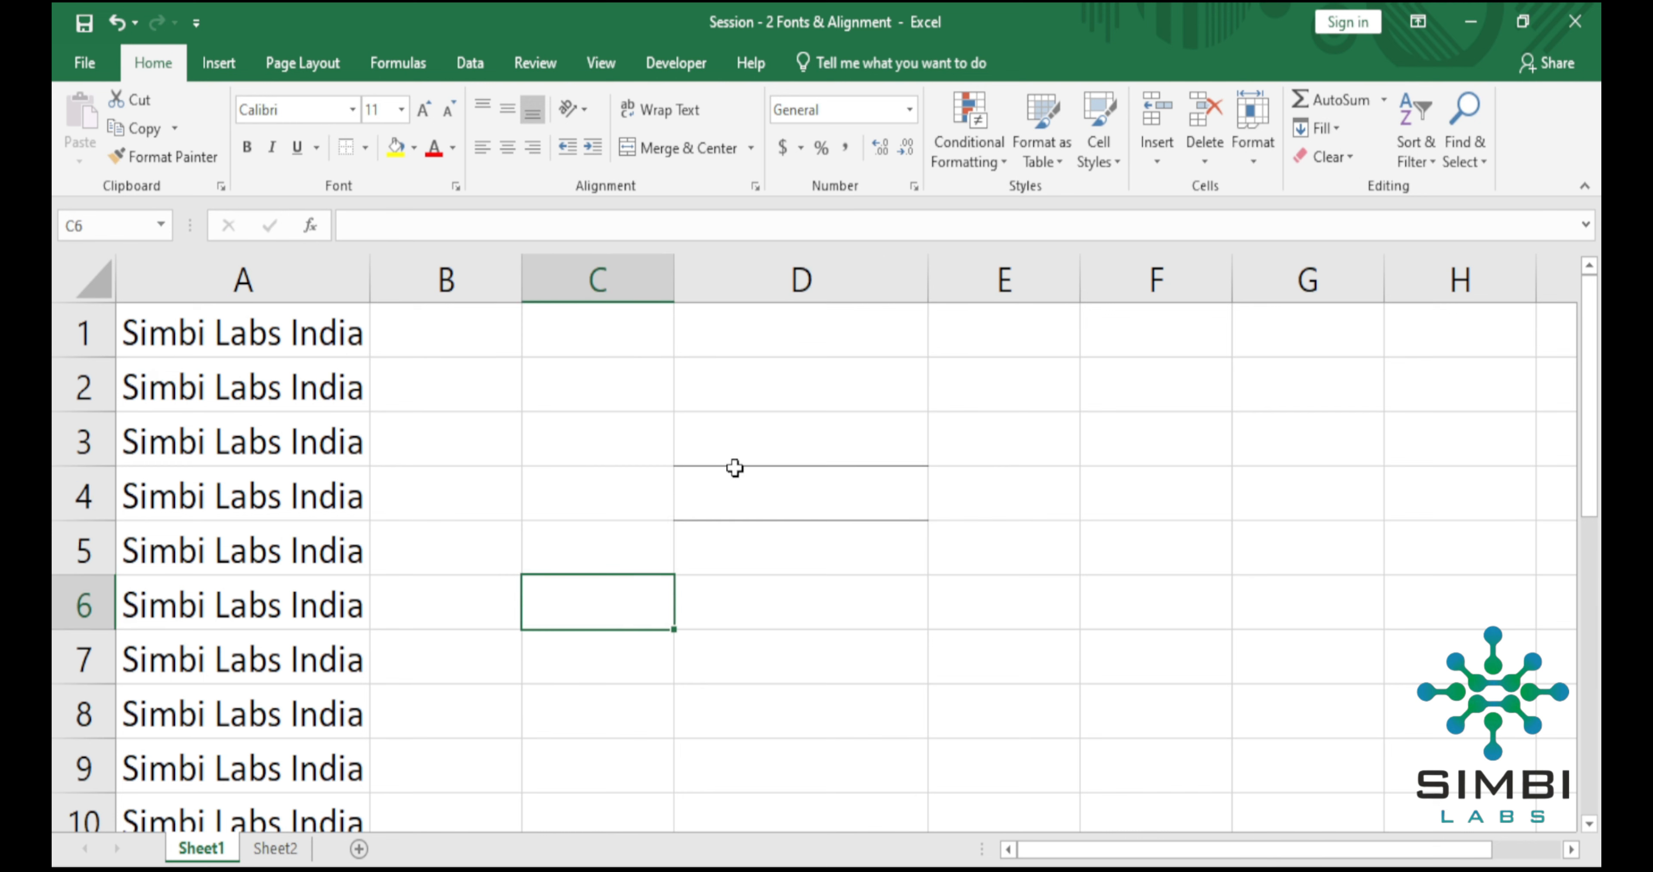
Try to remove the borders from cell D4 by clearing its contents.
right_click(737, 487)
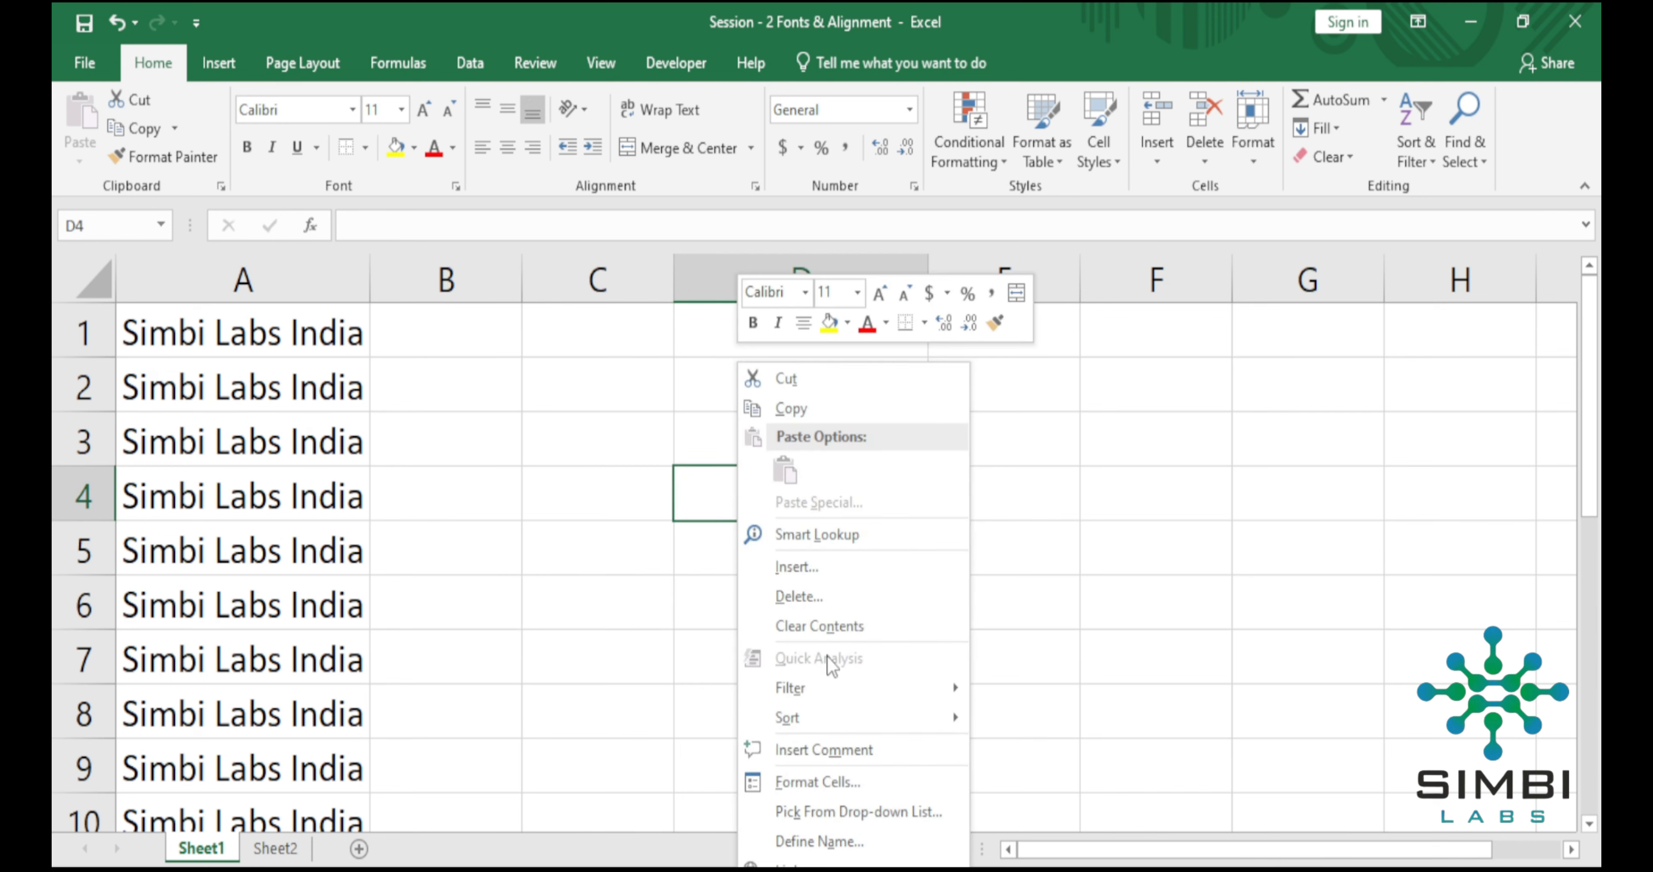
click(814, 626)
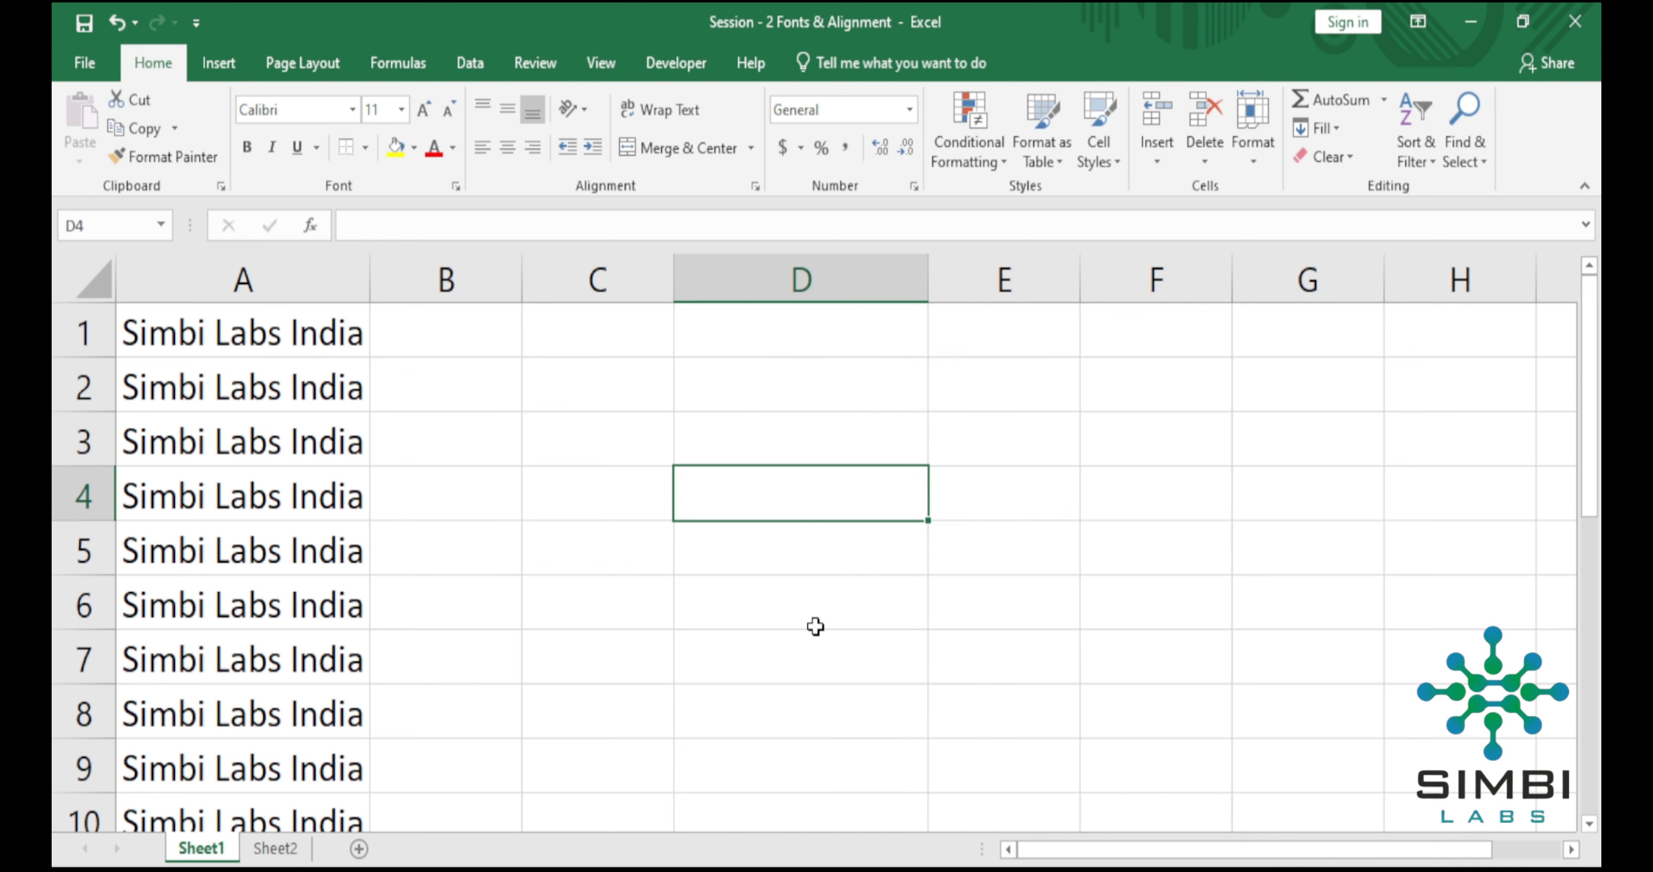
click(617, 545)
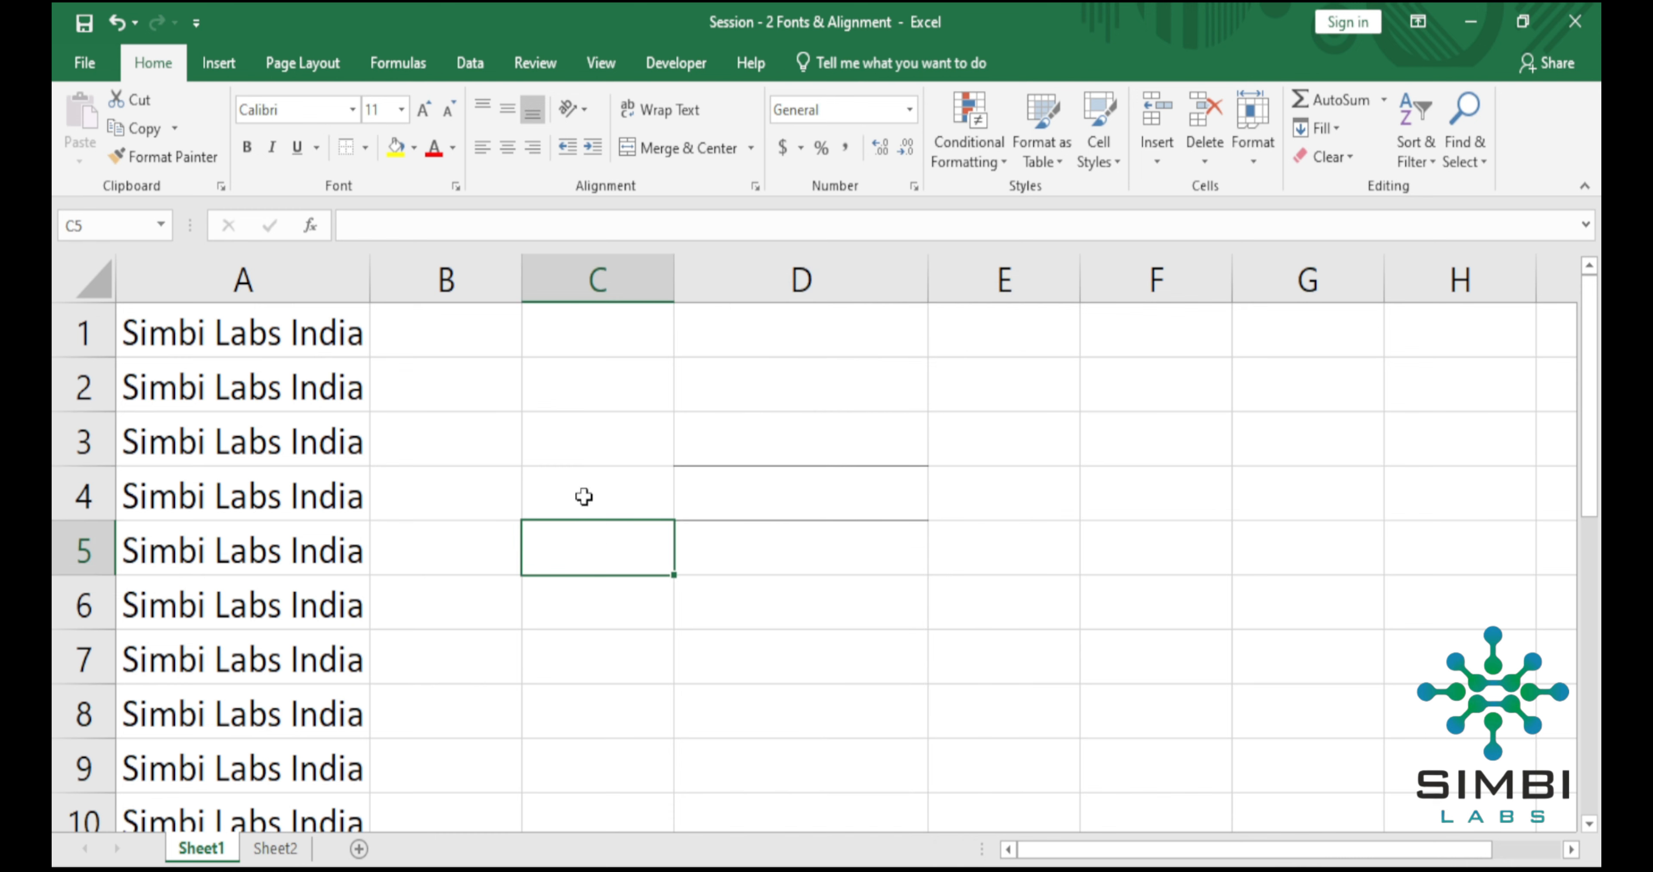
Apply All Borders to the whole of column A.
click(365, 149)
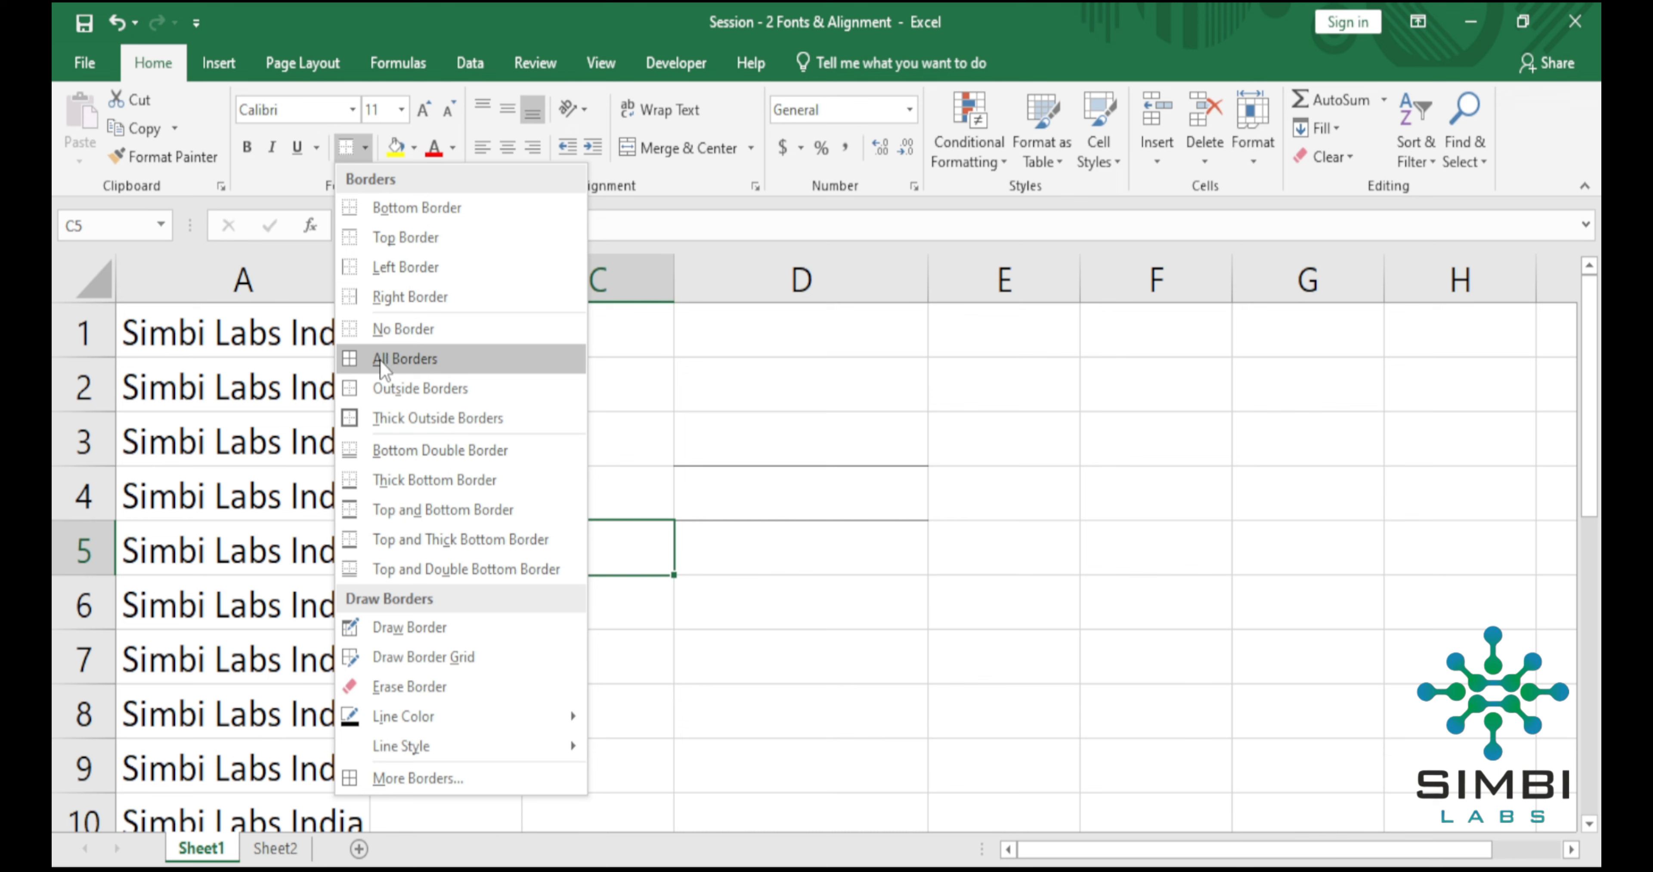
click(249, 349)
click(241, 287)
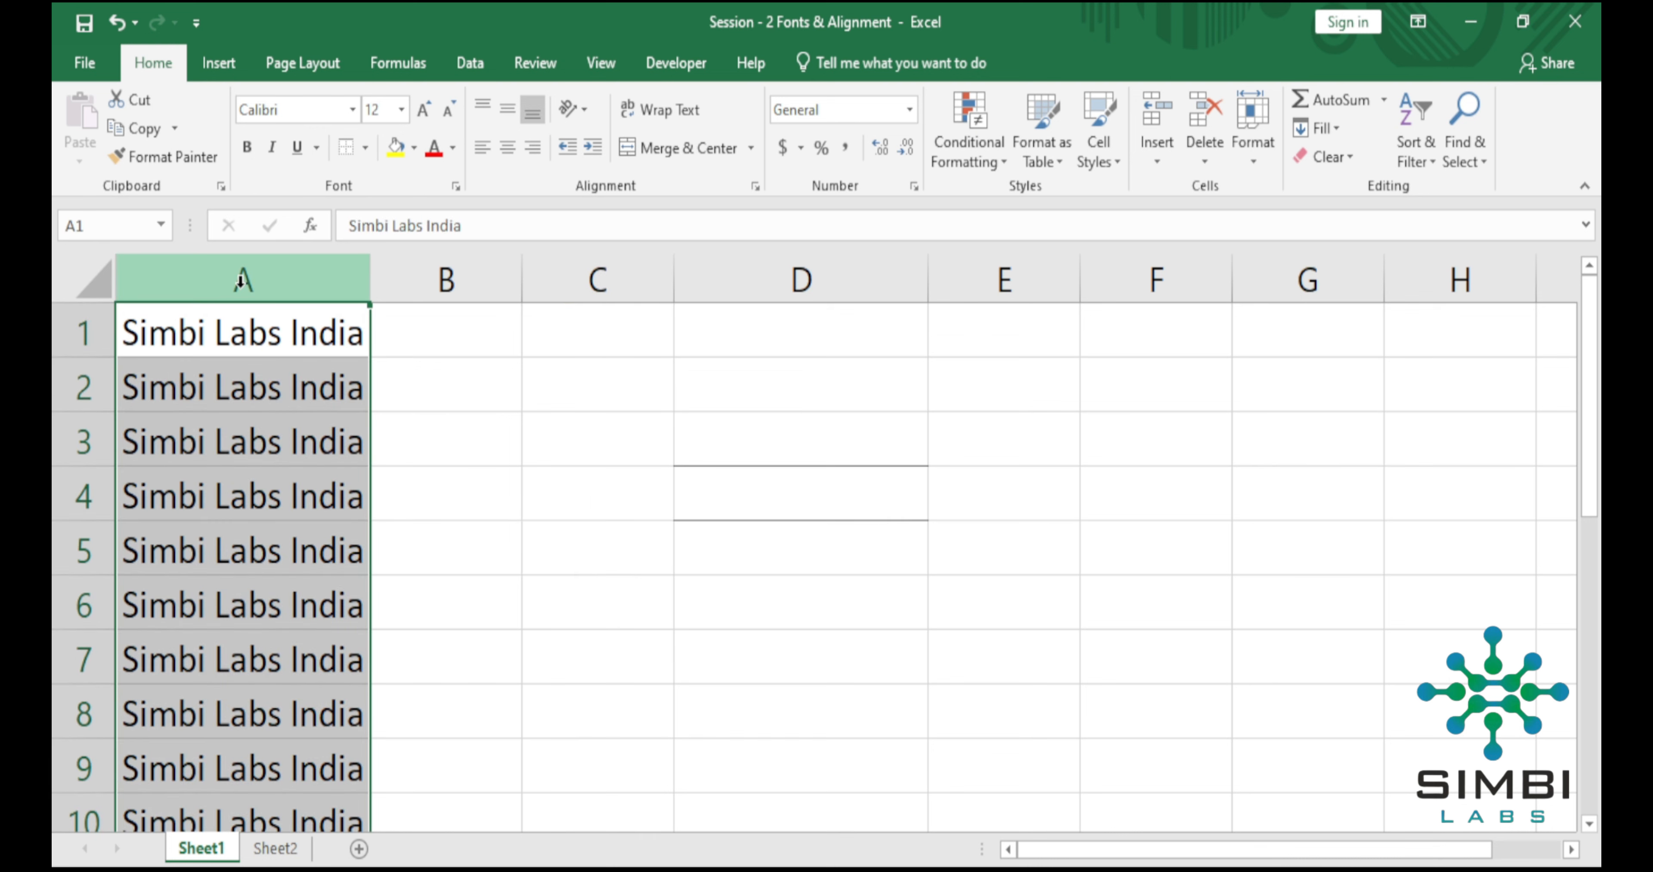
click(366, 147)
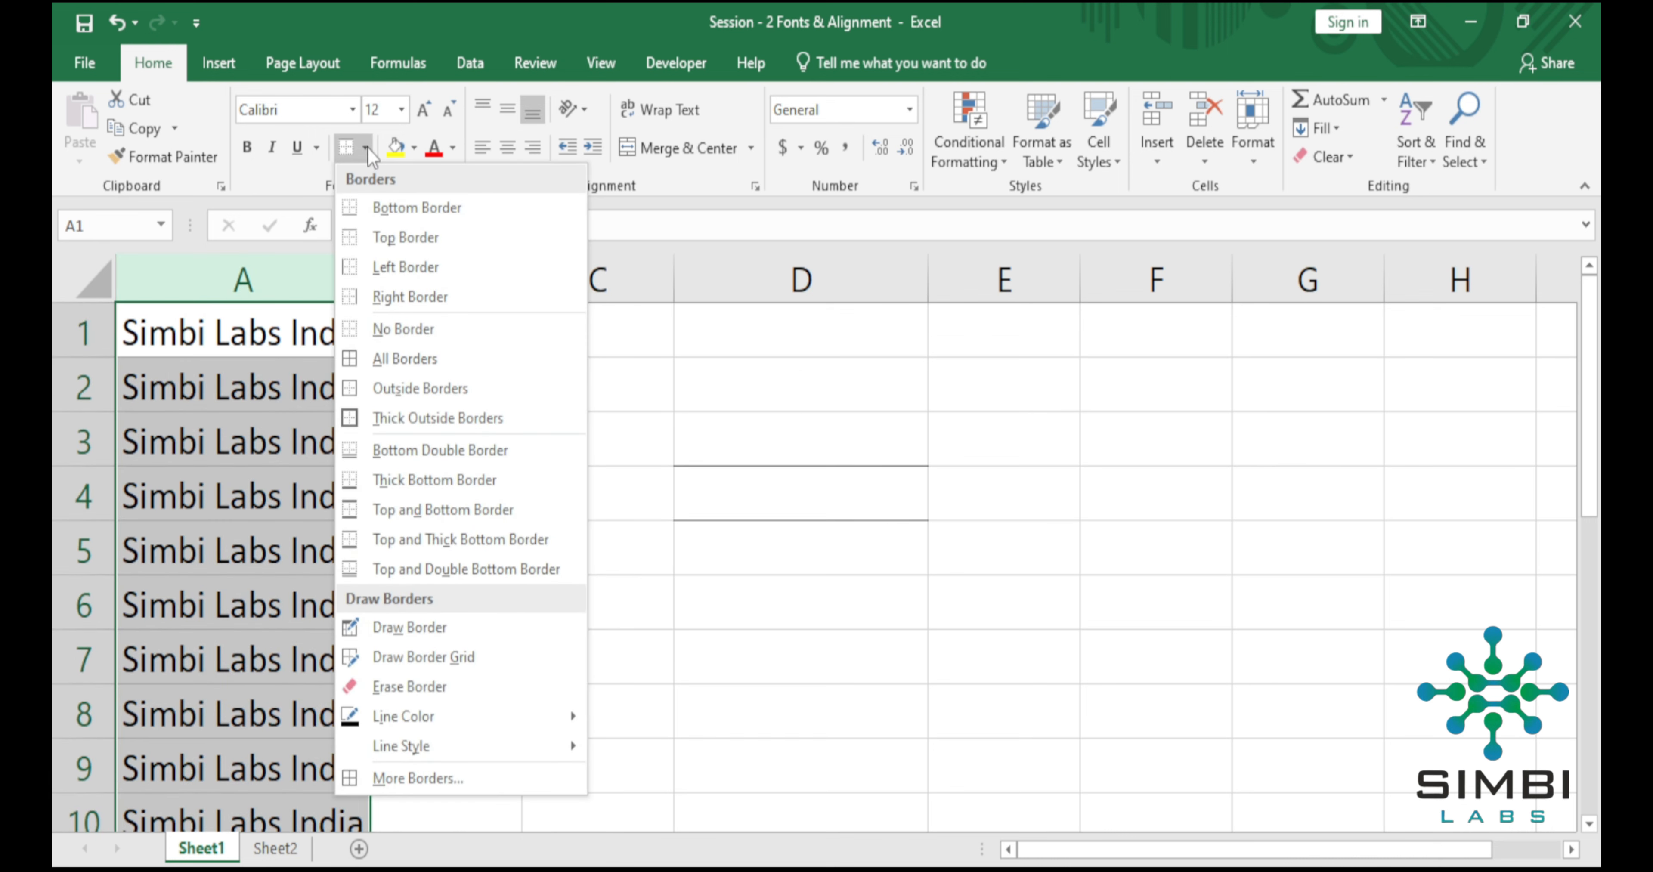
click(373, 358)
click(485, 414)
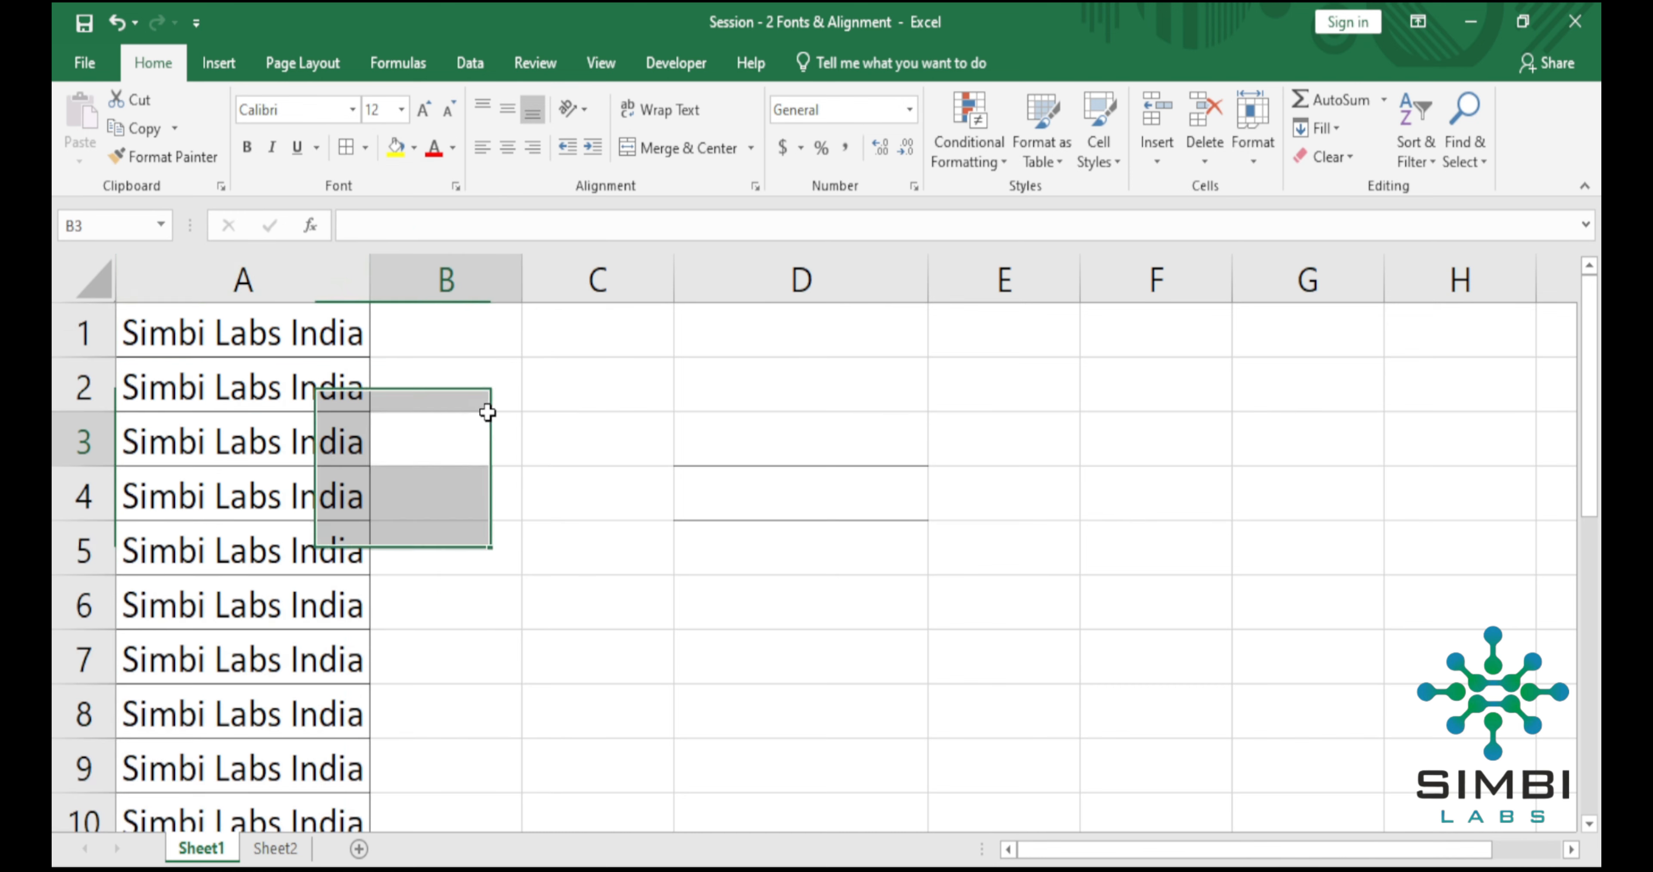
click(666, 433)
Remove all borders from column A with the No Border option.
click(294, 275)
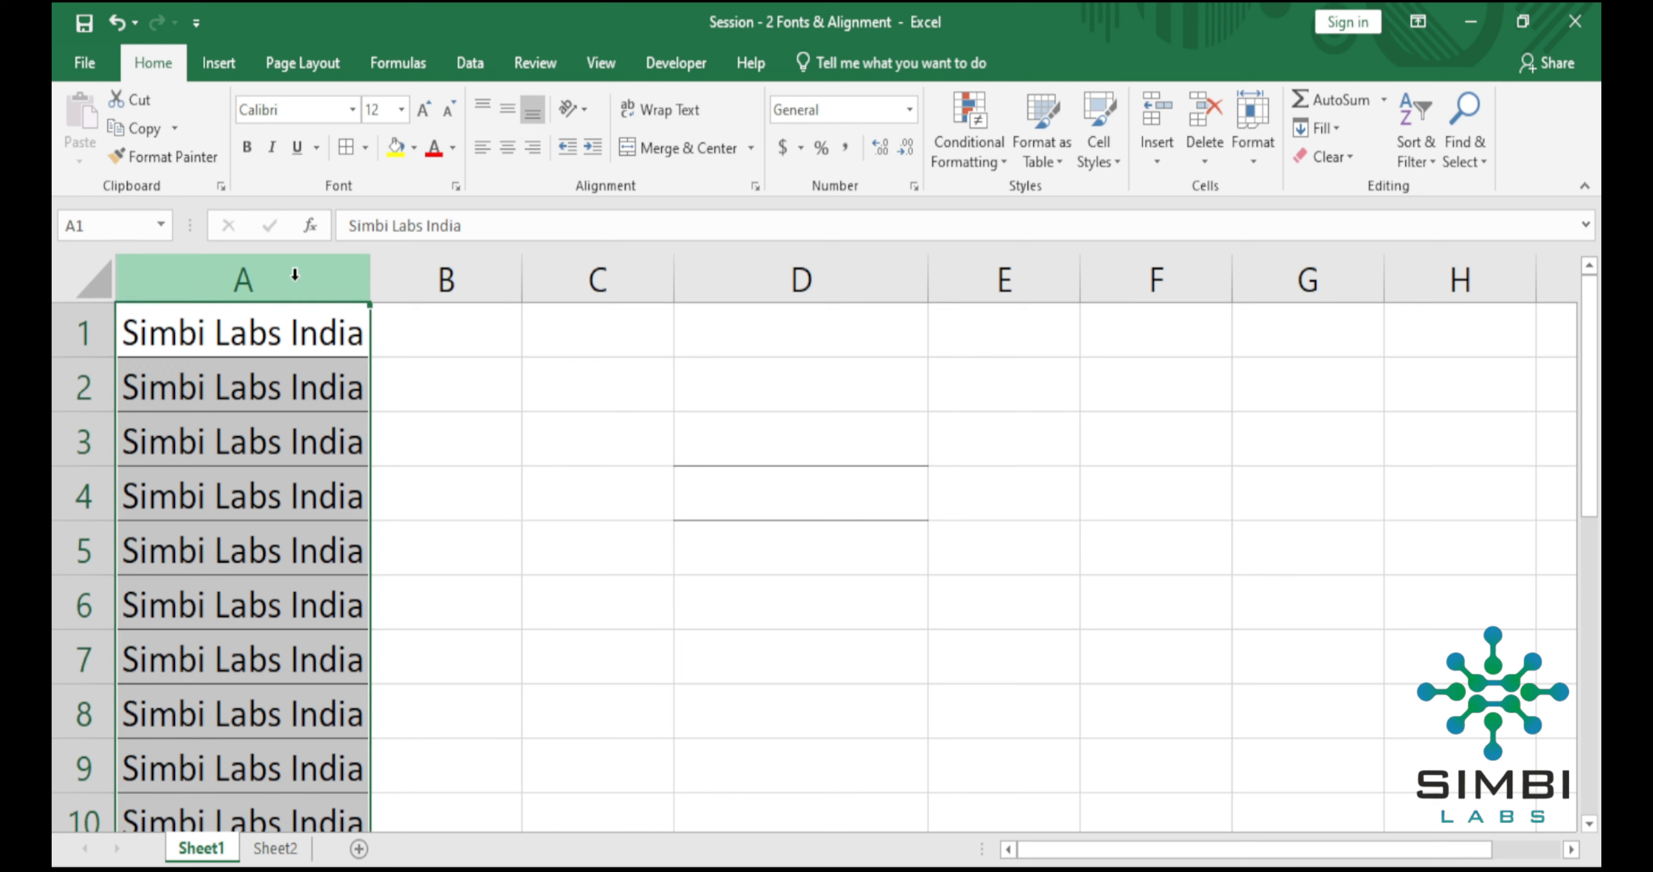
click(366, 152)
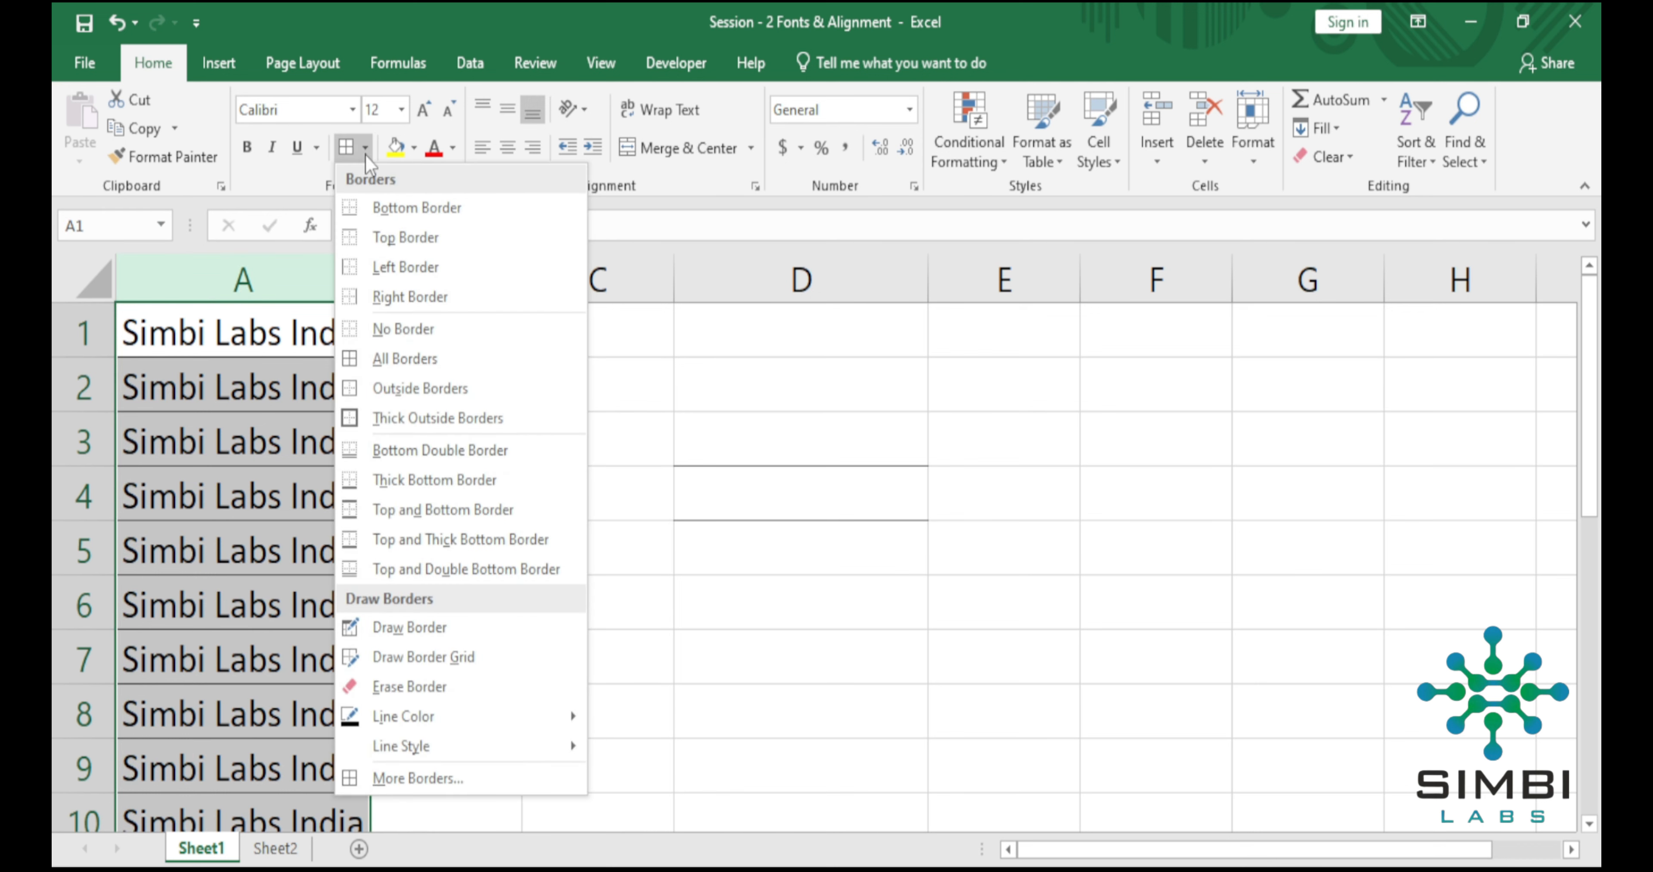
click(415, 329)
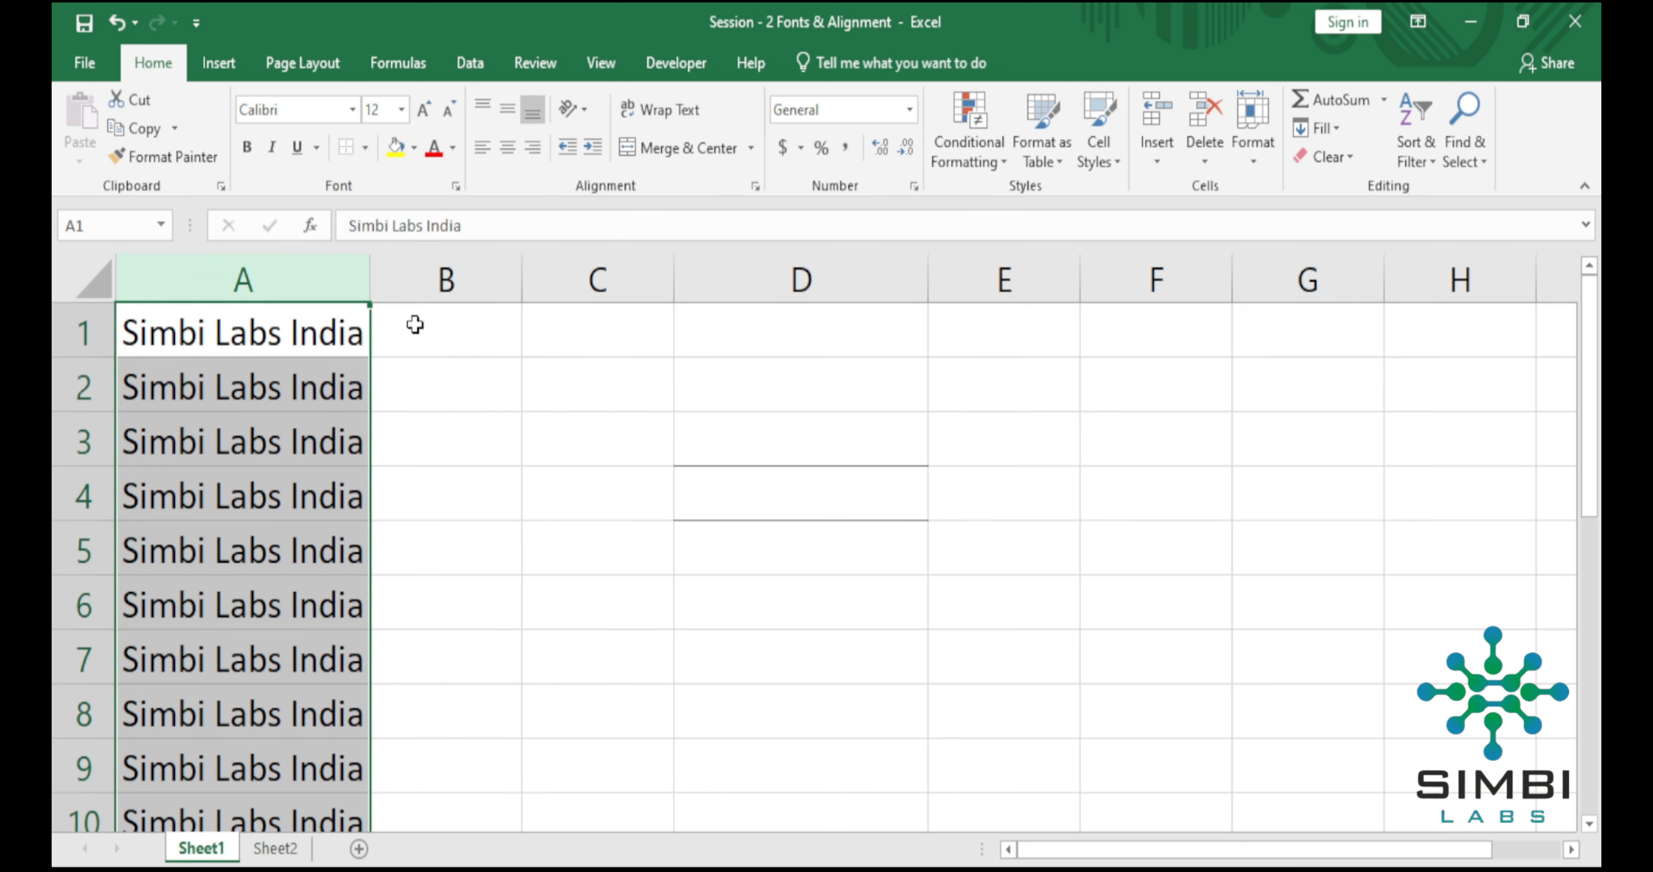
click(561, 394)
Remove the borders from the cell range D3:D5.
drag(679, 423, 731, 550)
right_click(735, 514)
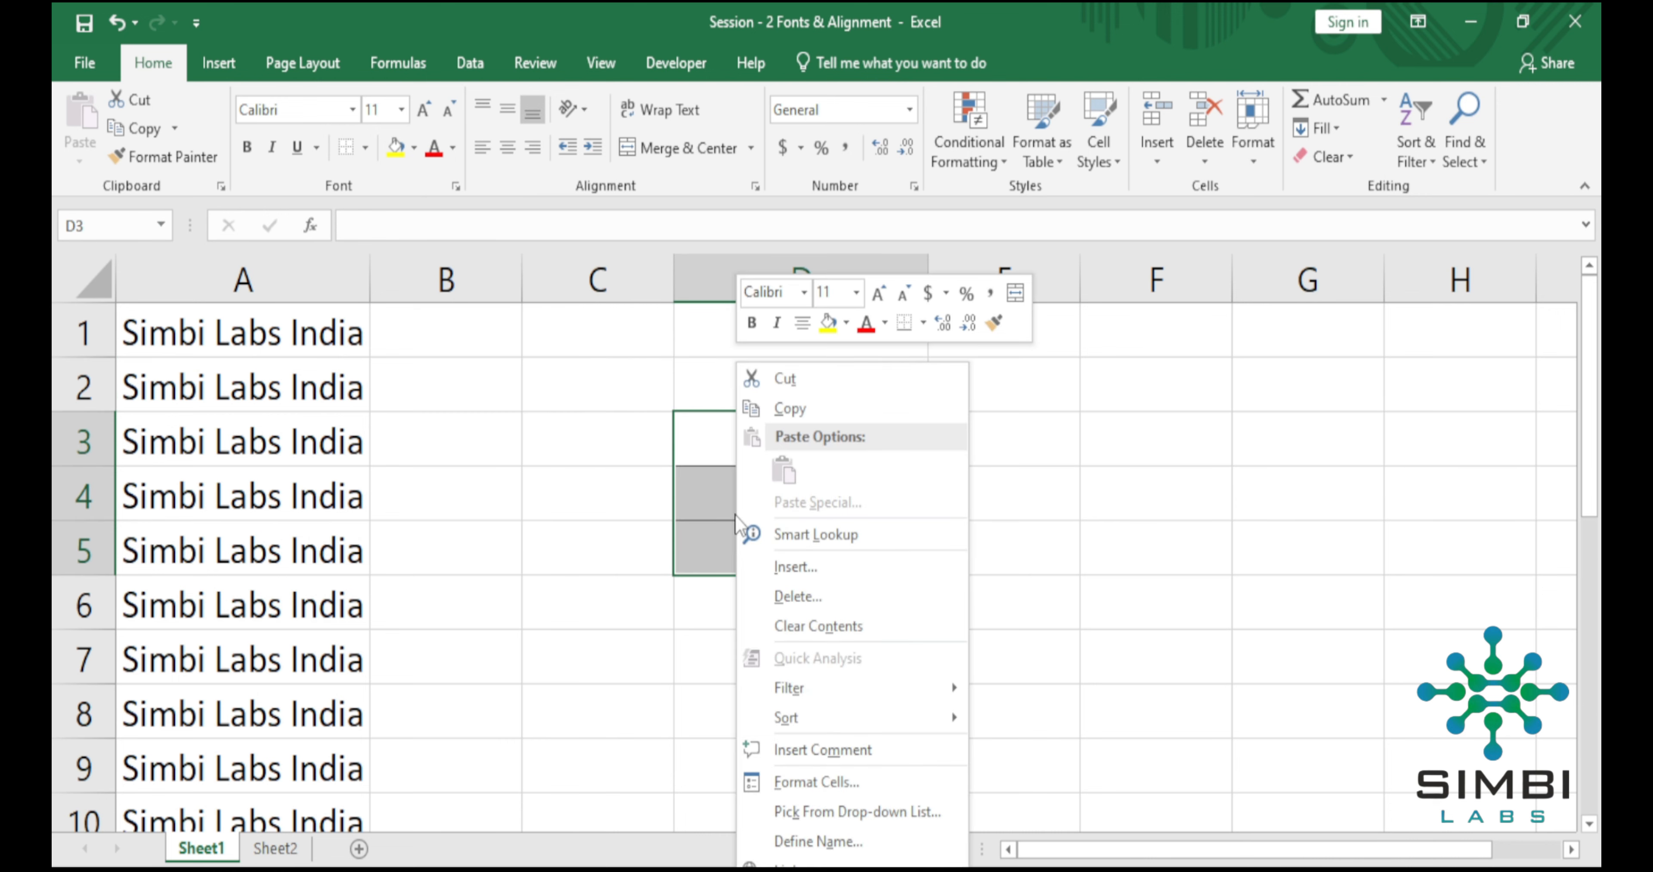
key(Escape)
click(571, 584)
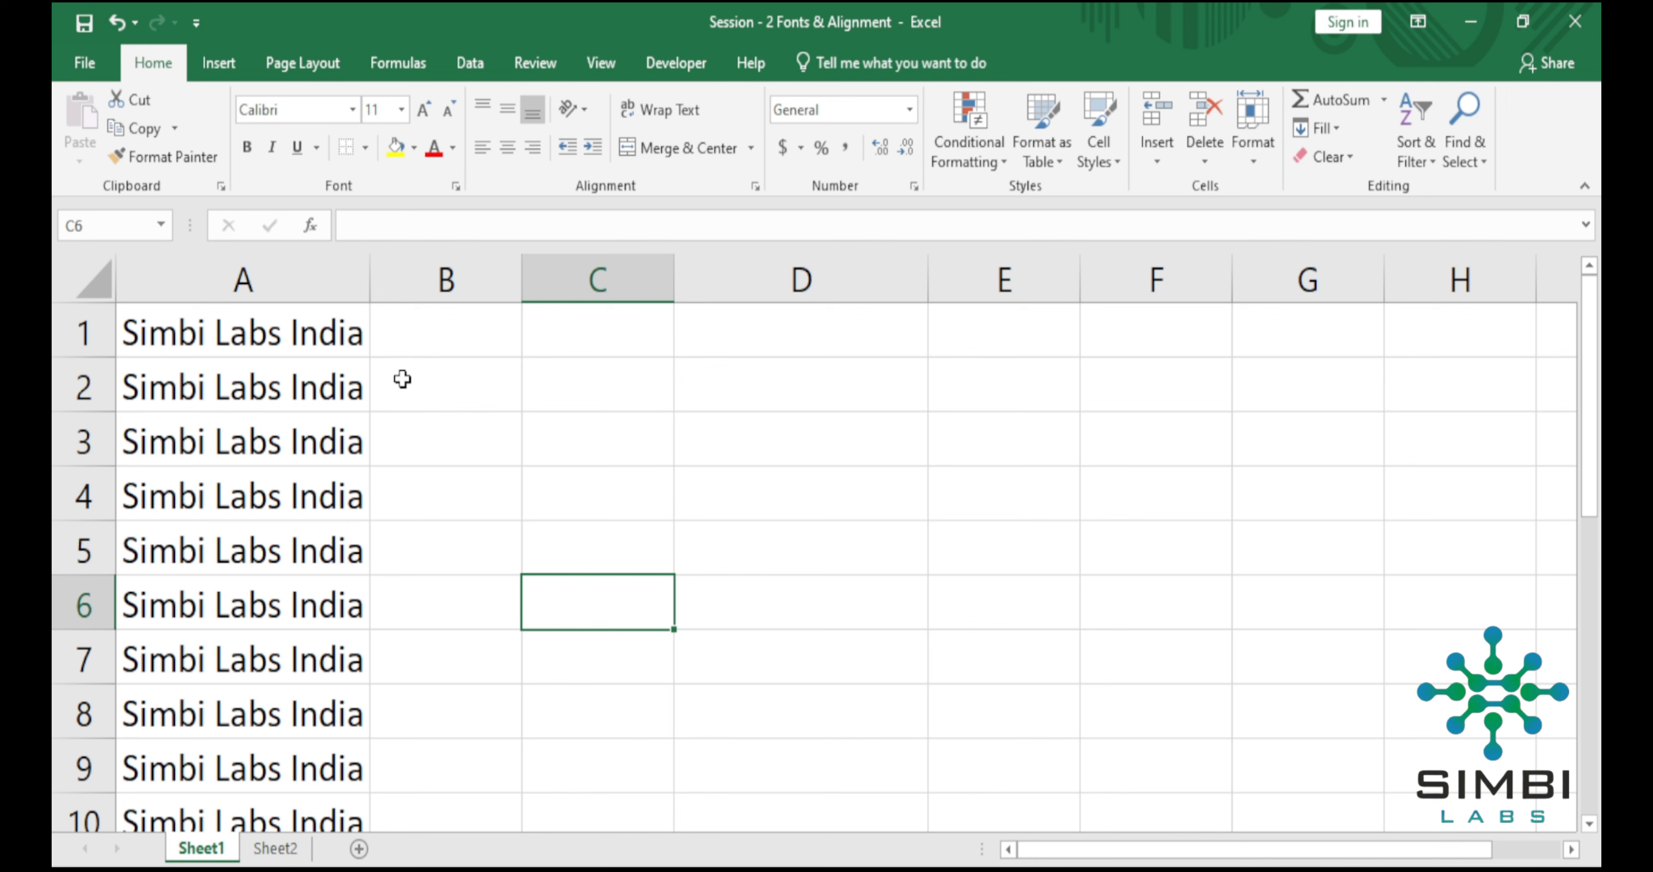
Apply Thick Outside Borders around the text in the range A1:A10 and check the lower edge.
click(365, 157)
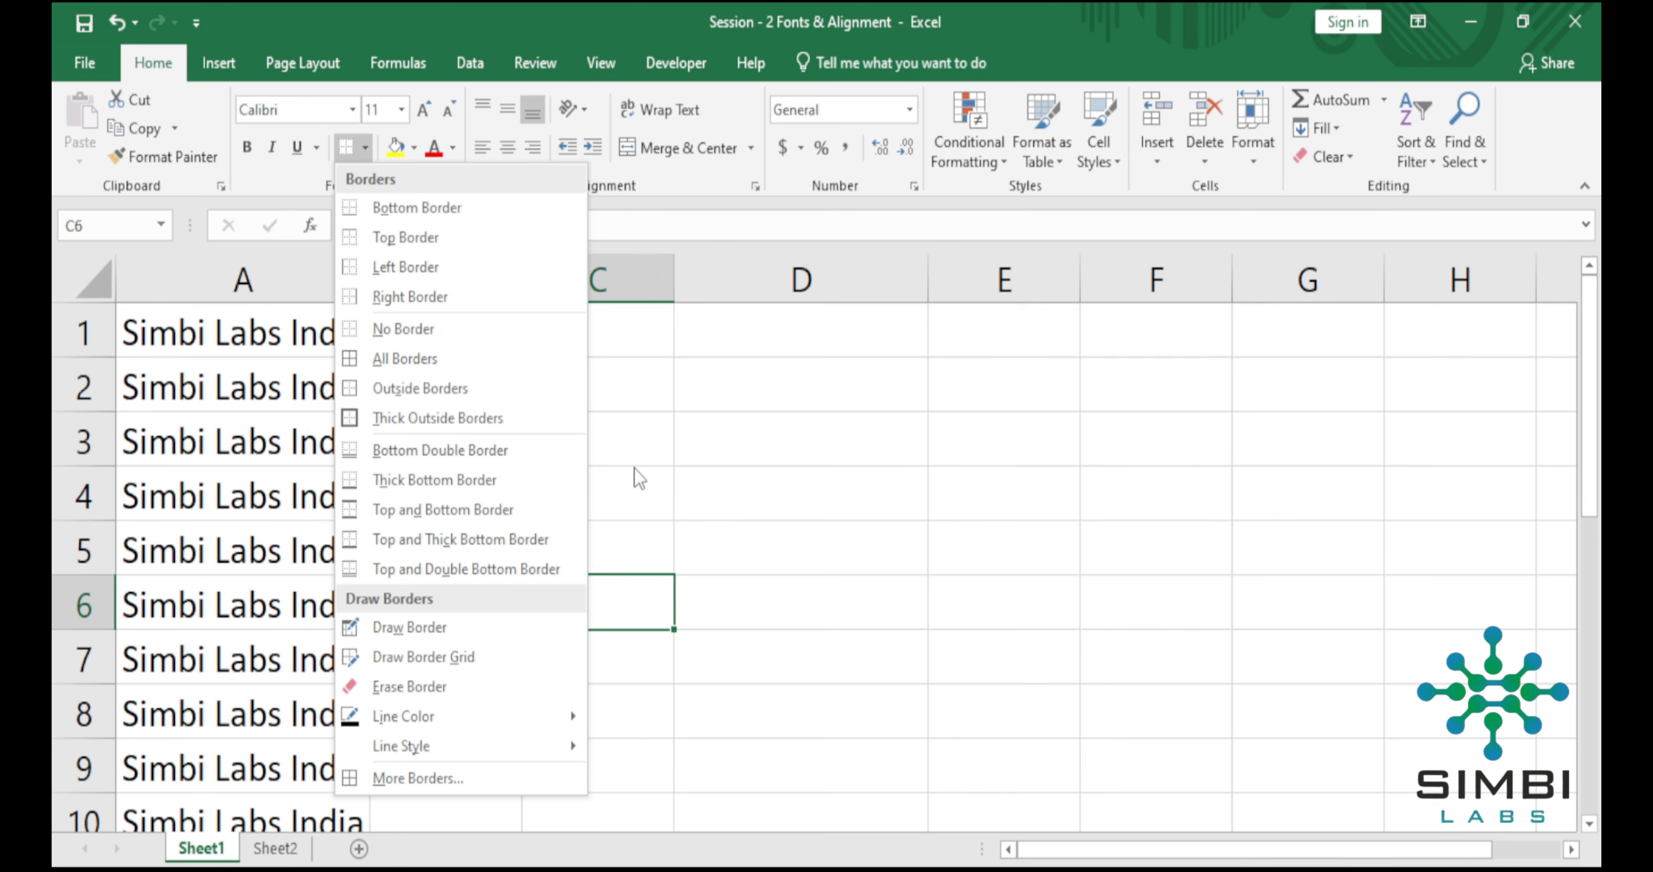
click(645, 467)
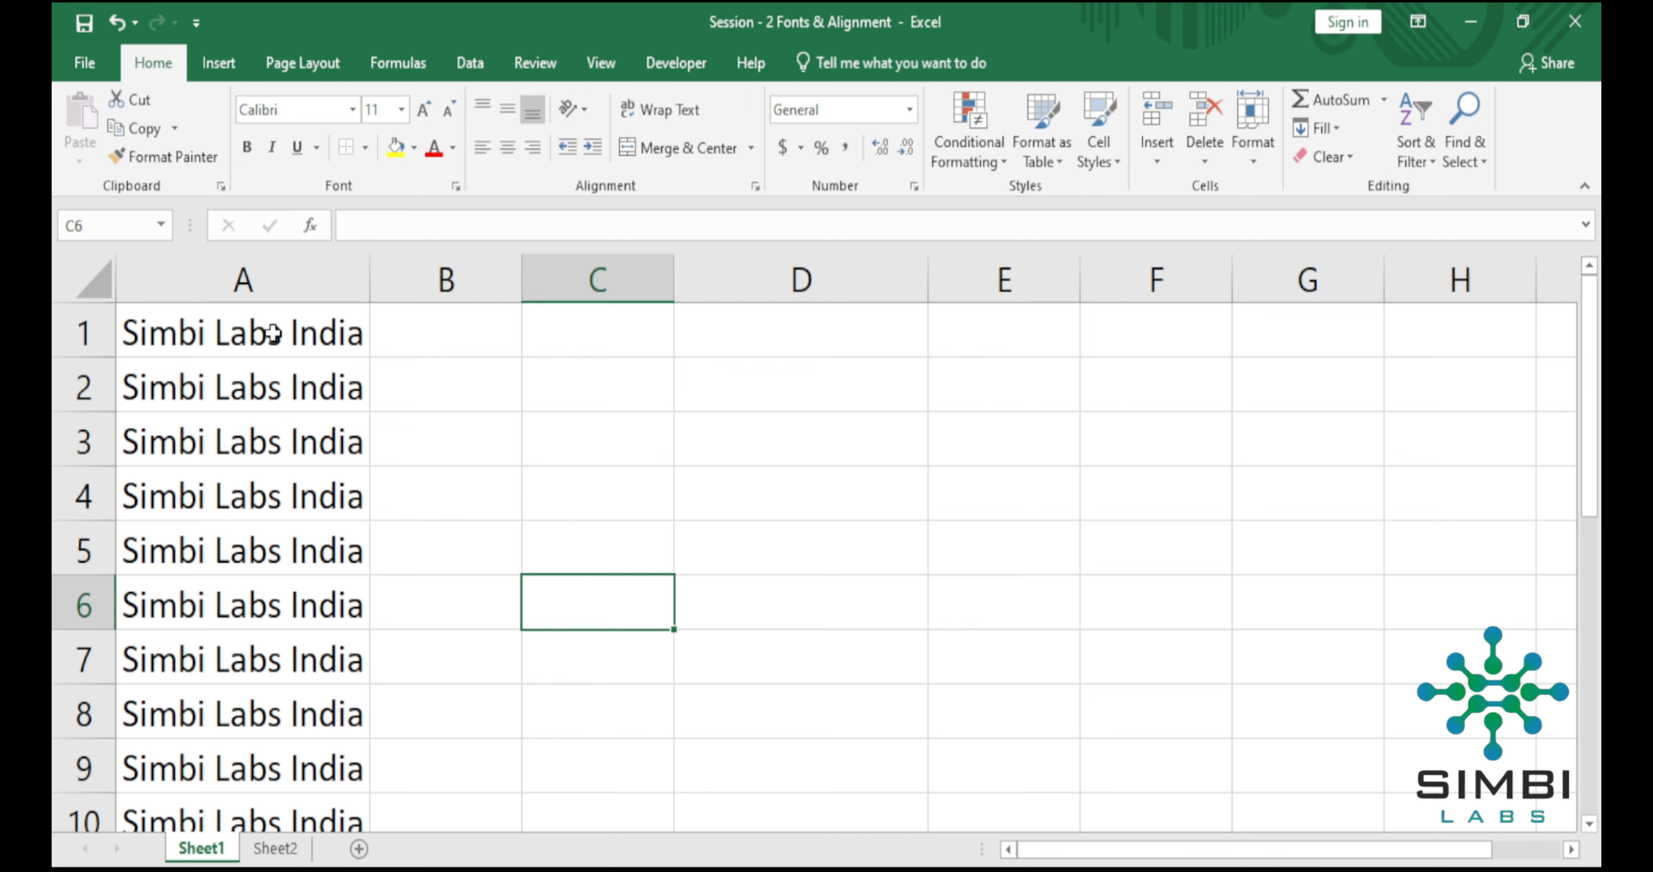
drag(273, 334, 273, 827)
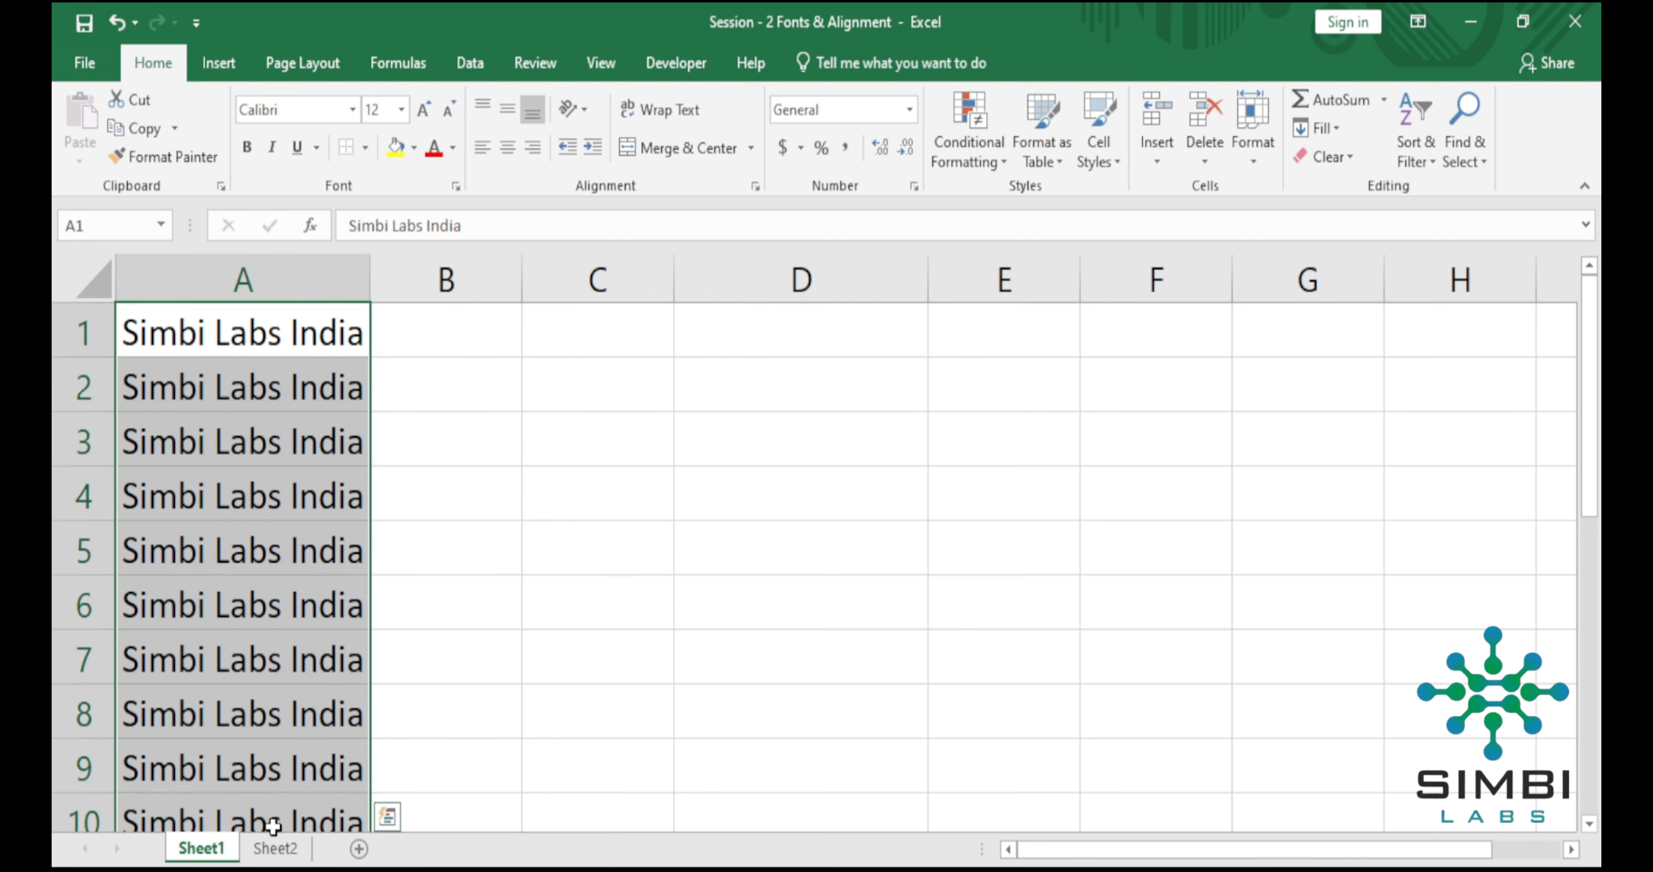
click(365, 149)
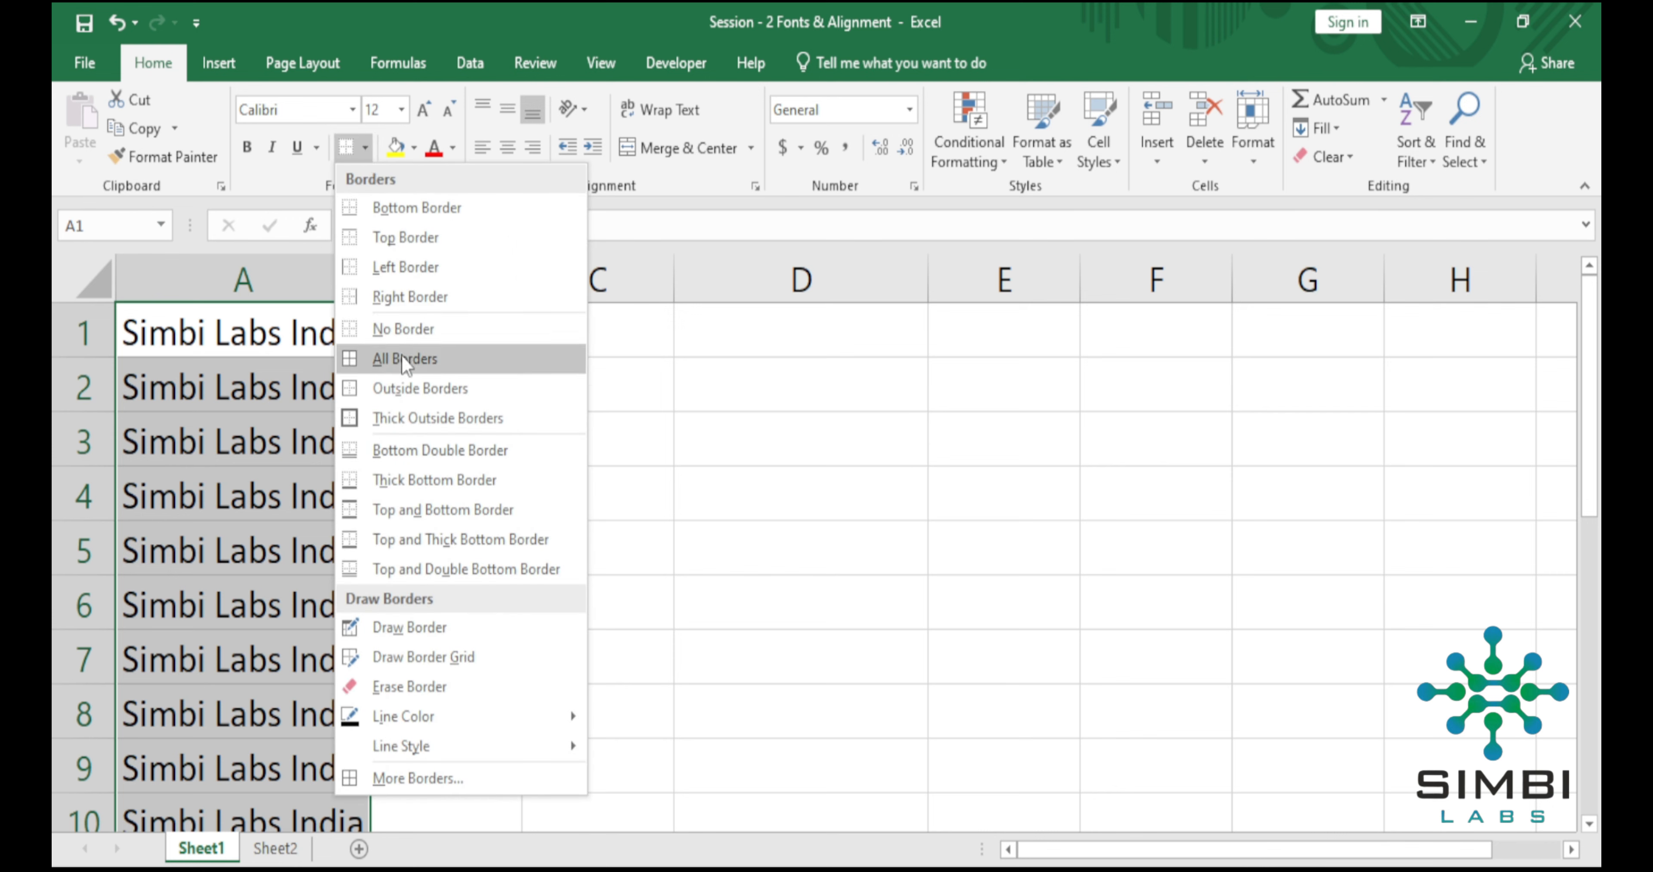
click(400, 417)
click(586, 513)
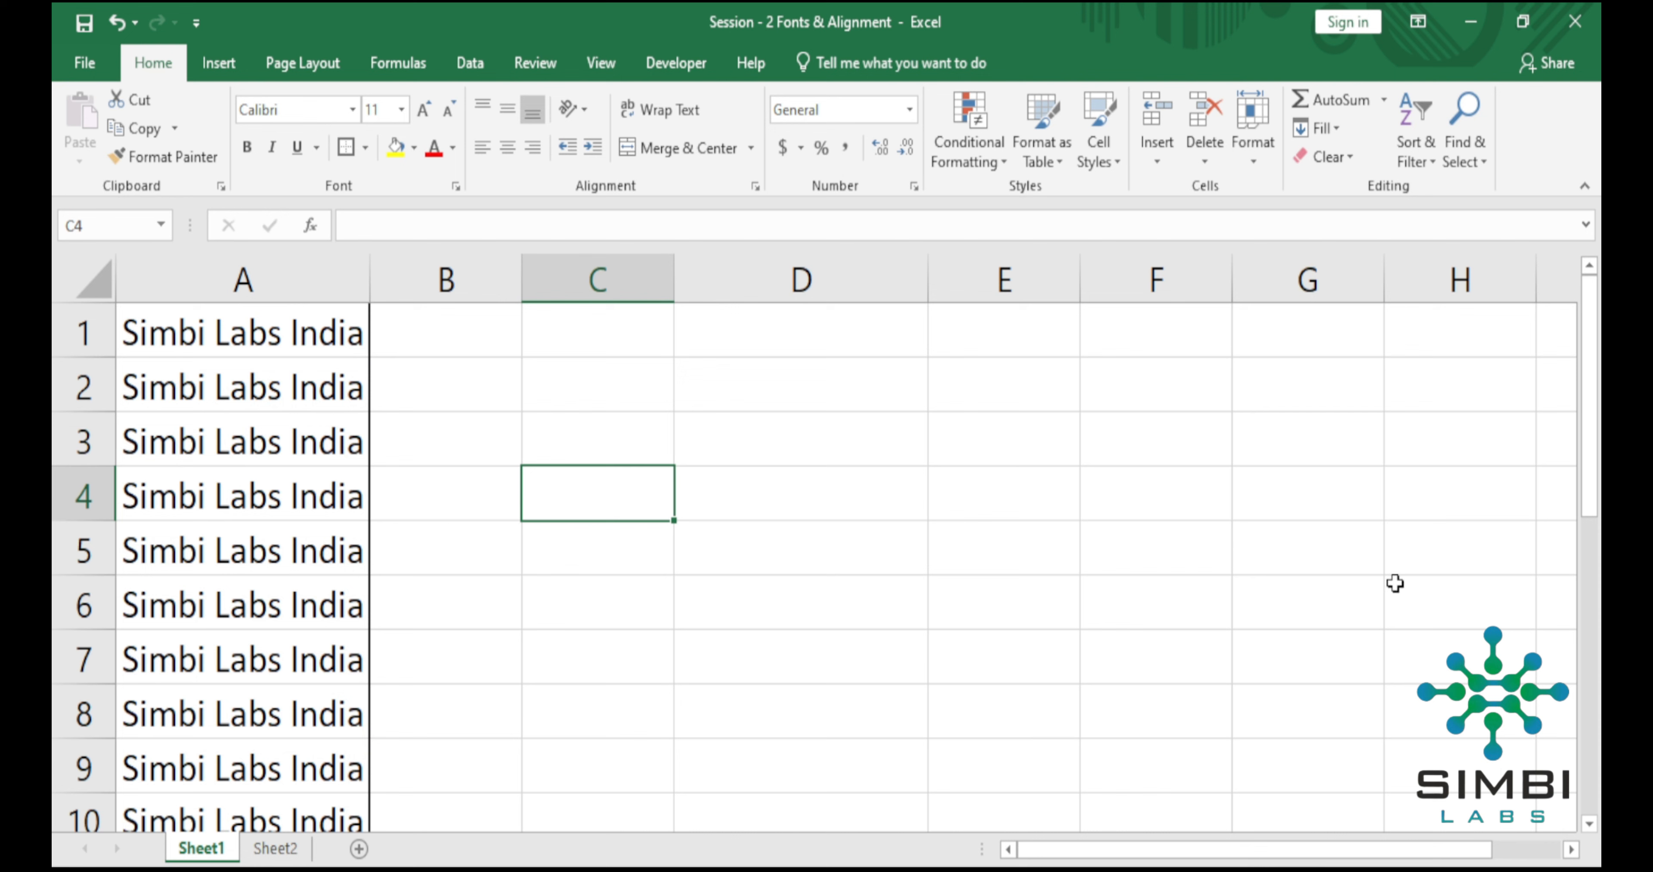
drag(1585, 432, 1584, 458)
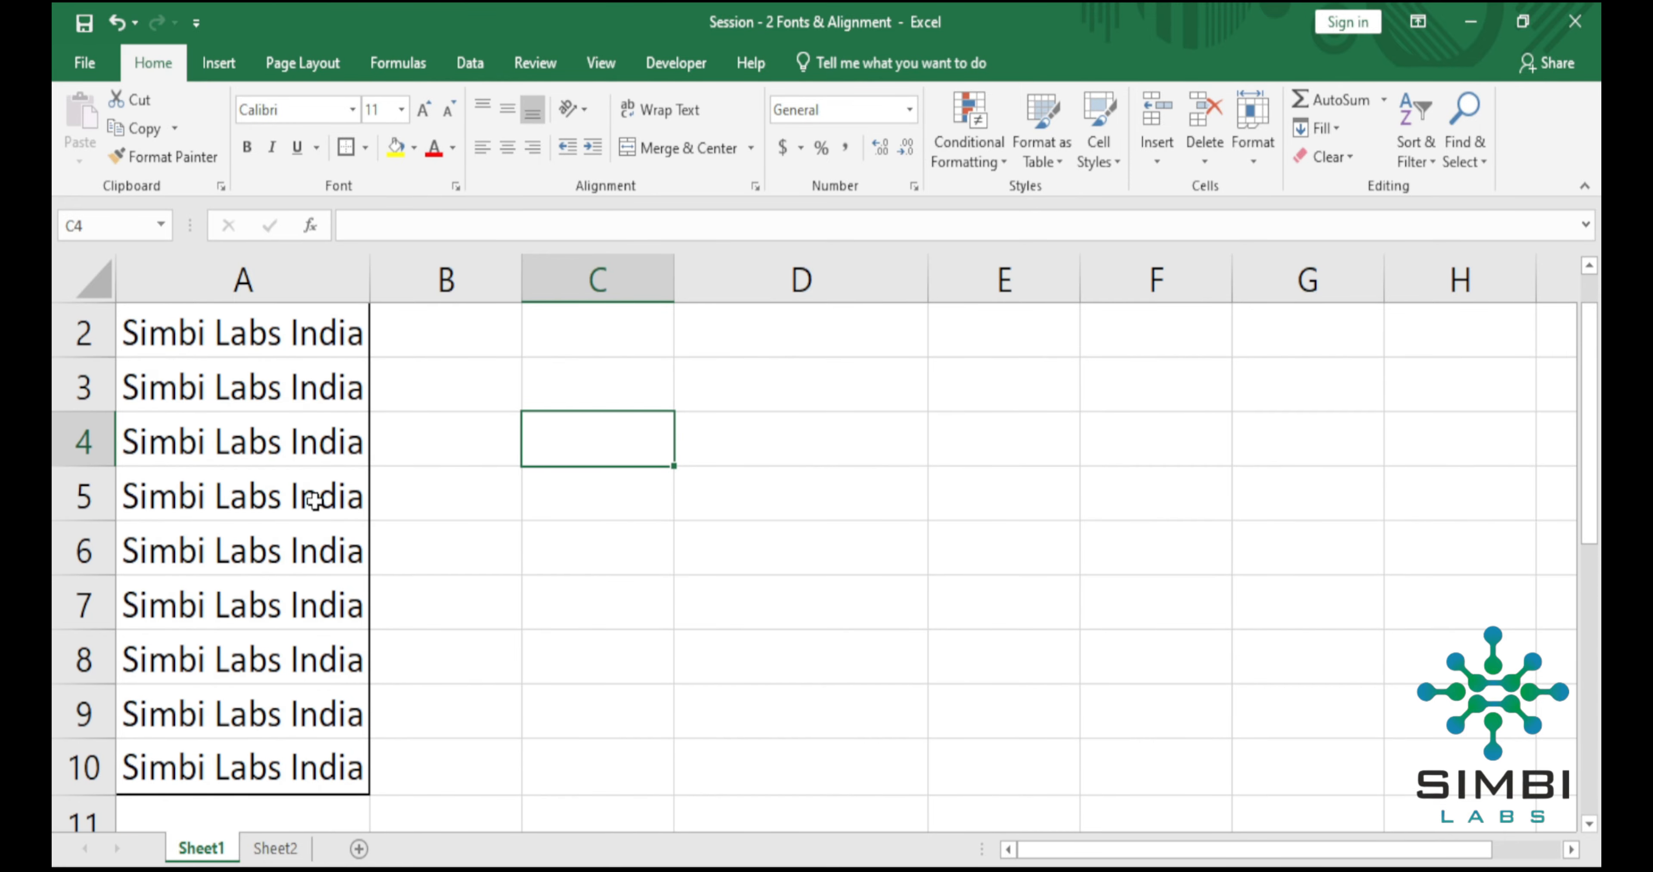
Insert a blank column before column A and a blank row above row 1 so the bordered text starts at B2.
click(182, 284)
right_click(182, 284)
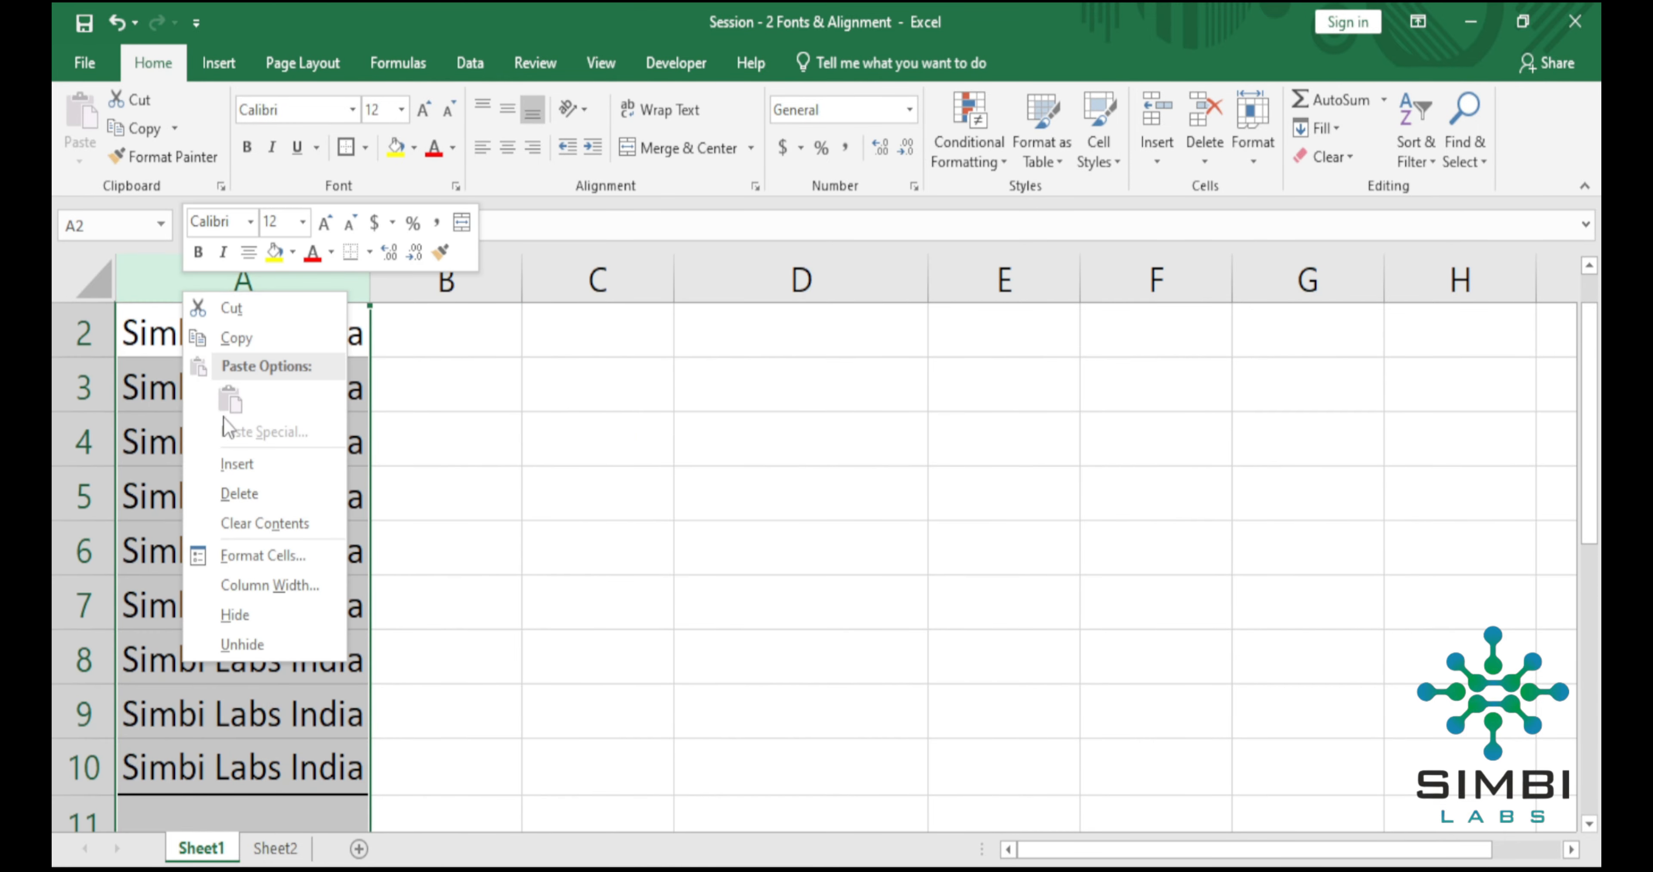
click(224, 462)
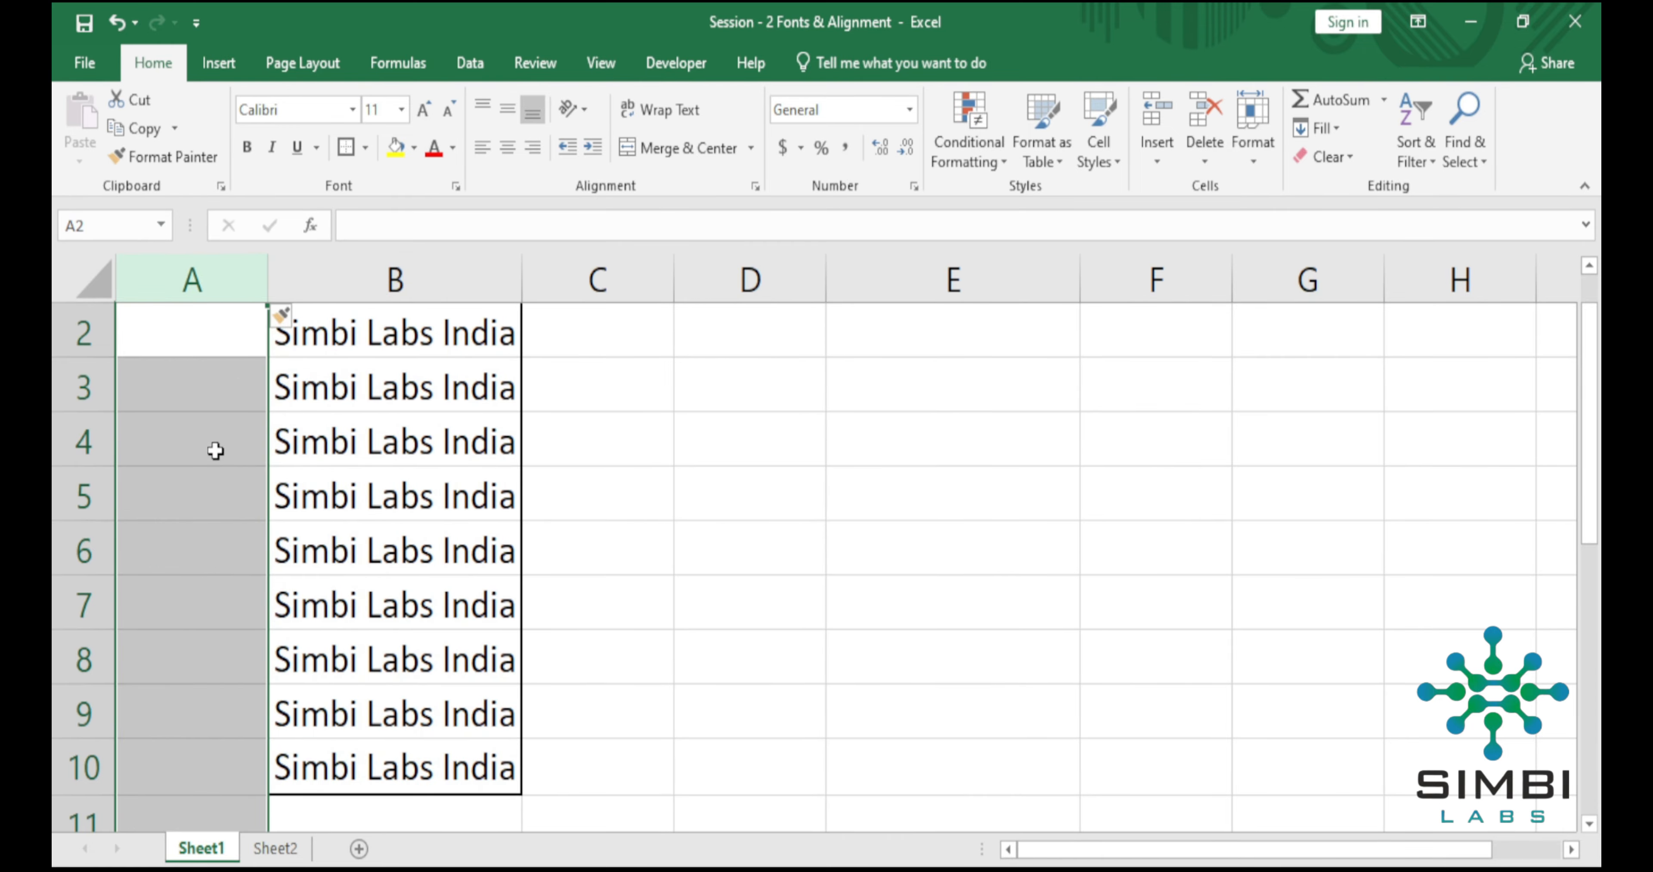
scroll(215, 449, up, 1)
scroll(1234, 467, down, 3)
scroll(1234, 467, up, 3)
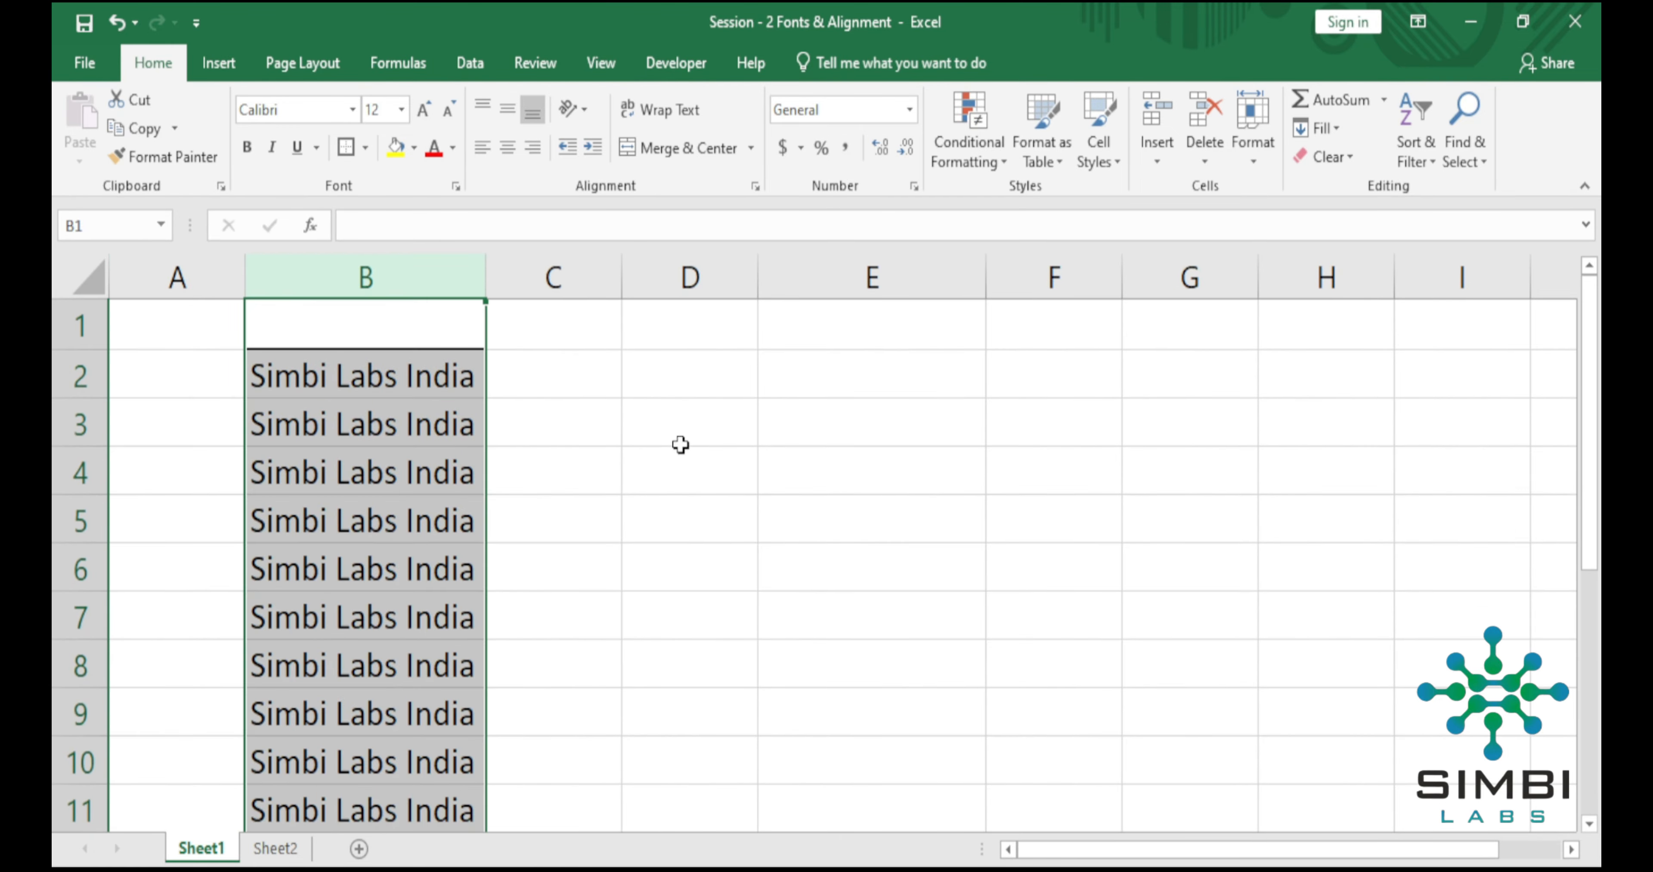
click(681, 449)
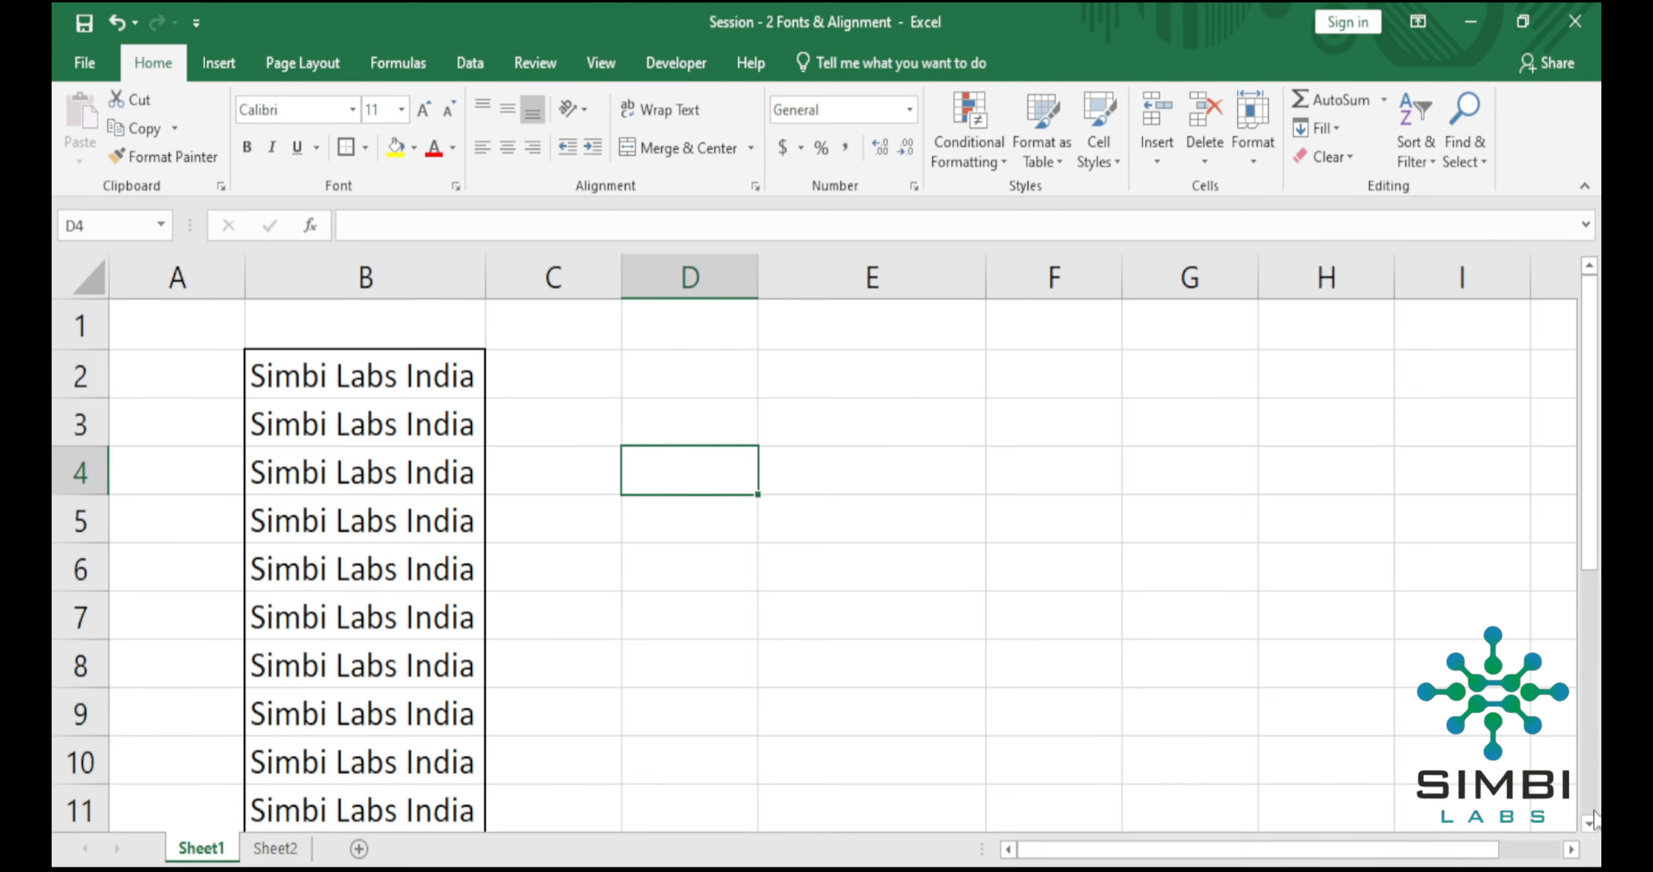
scroll(1324, 679, down, 1)
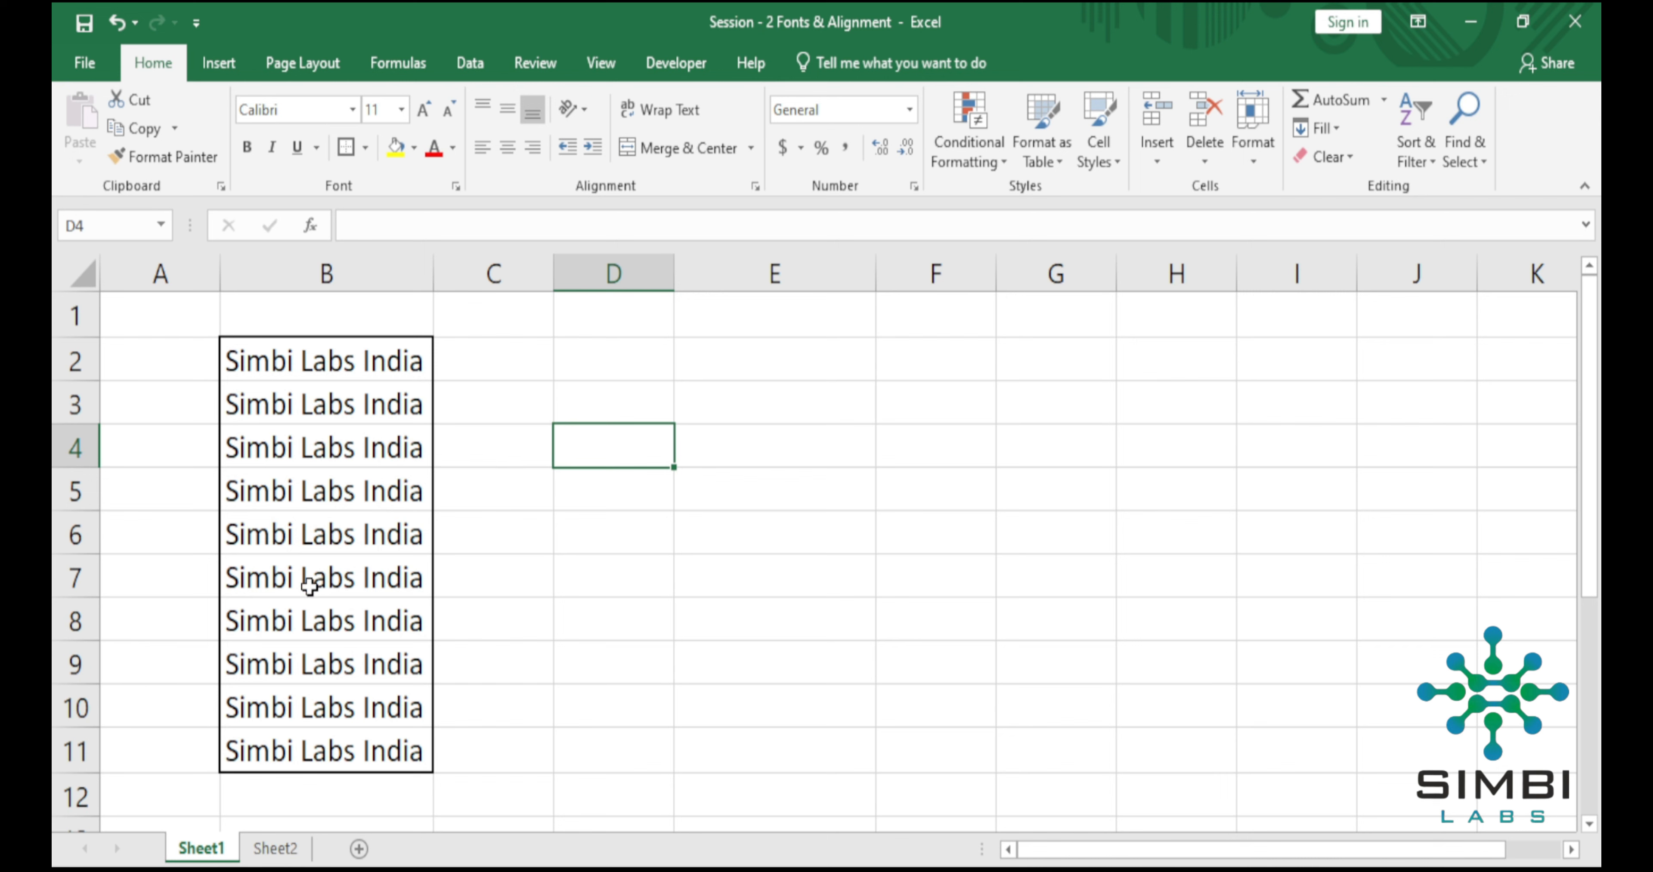
Clear the thick outside border from column B with the No Border option.
click(367, 149)
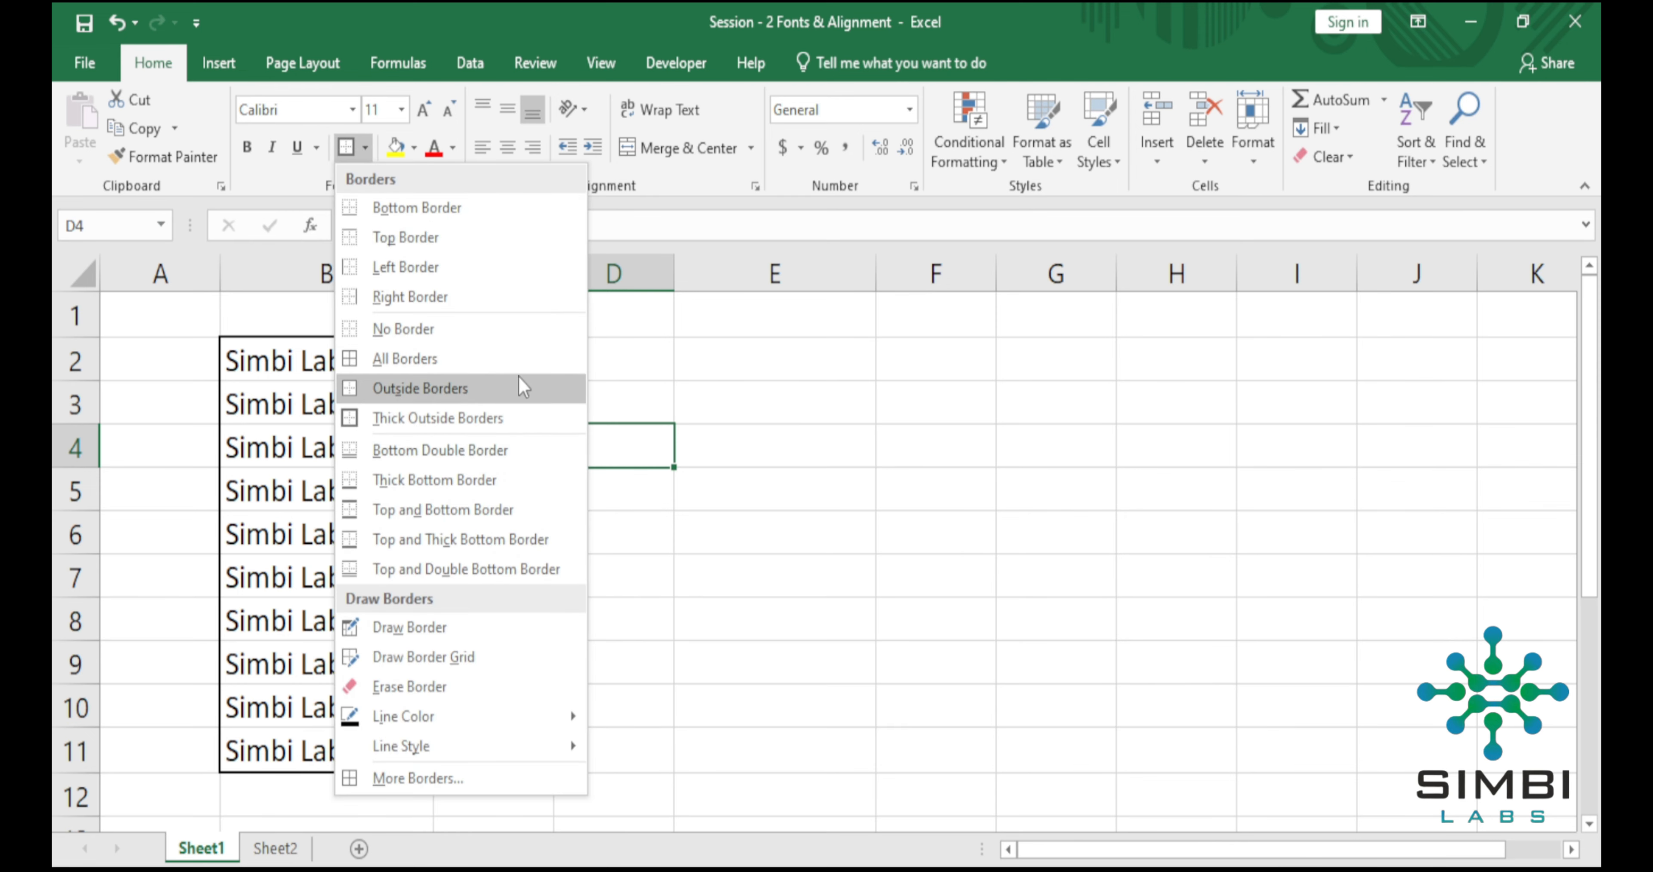
click(478, 329)
click(364, 265)
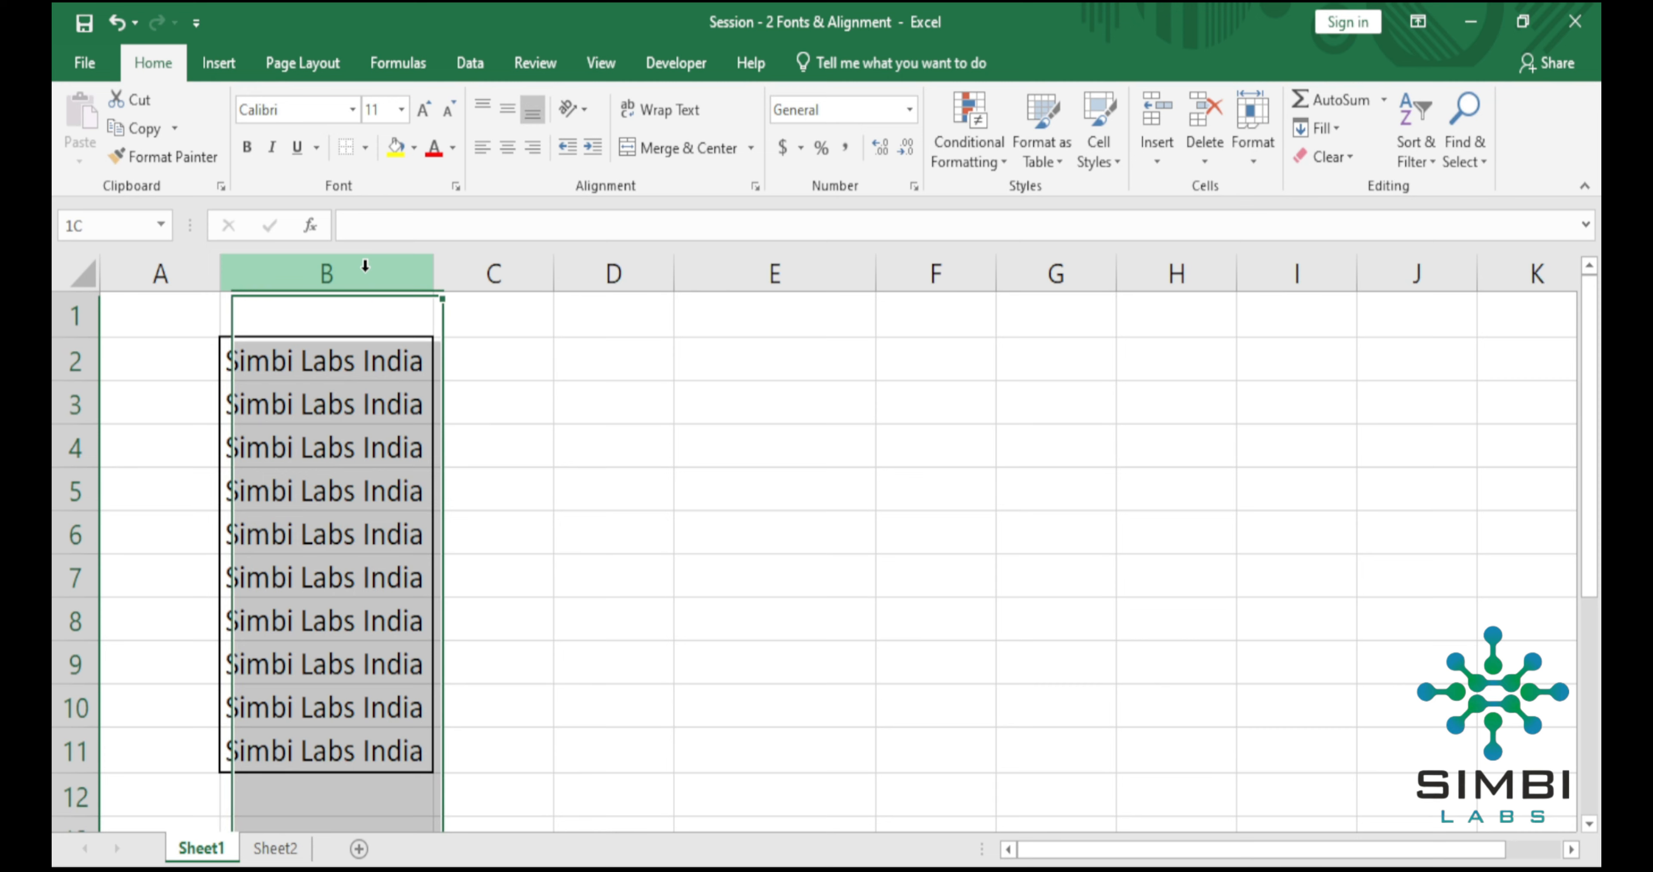
click(364, 147)
click(417, 327)
click(549, 436)
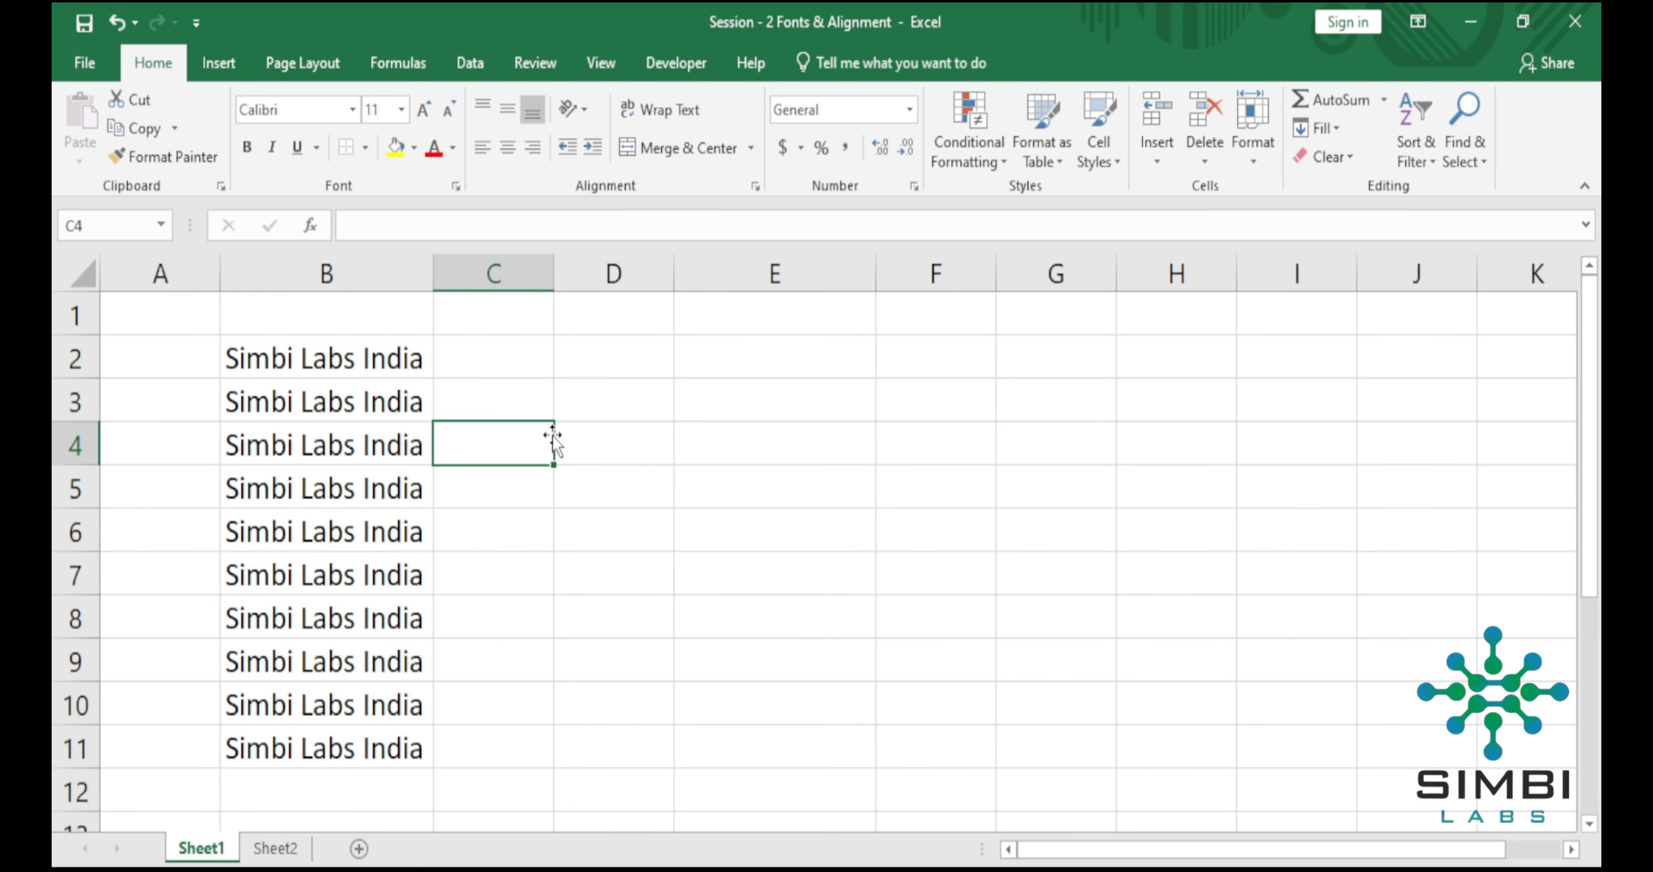
click(762, 541)
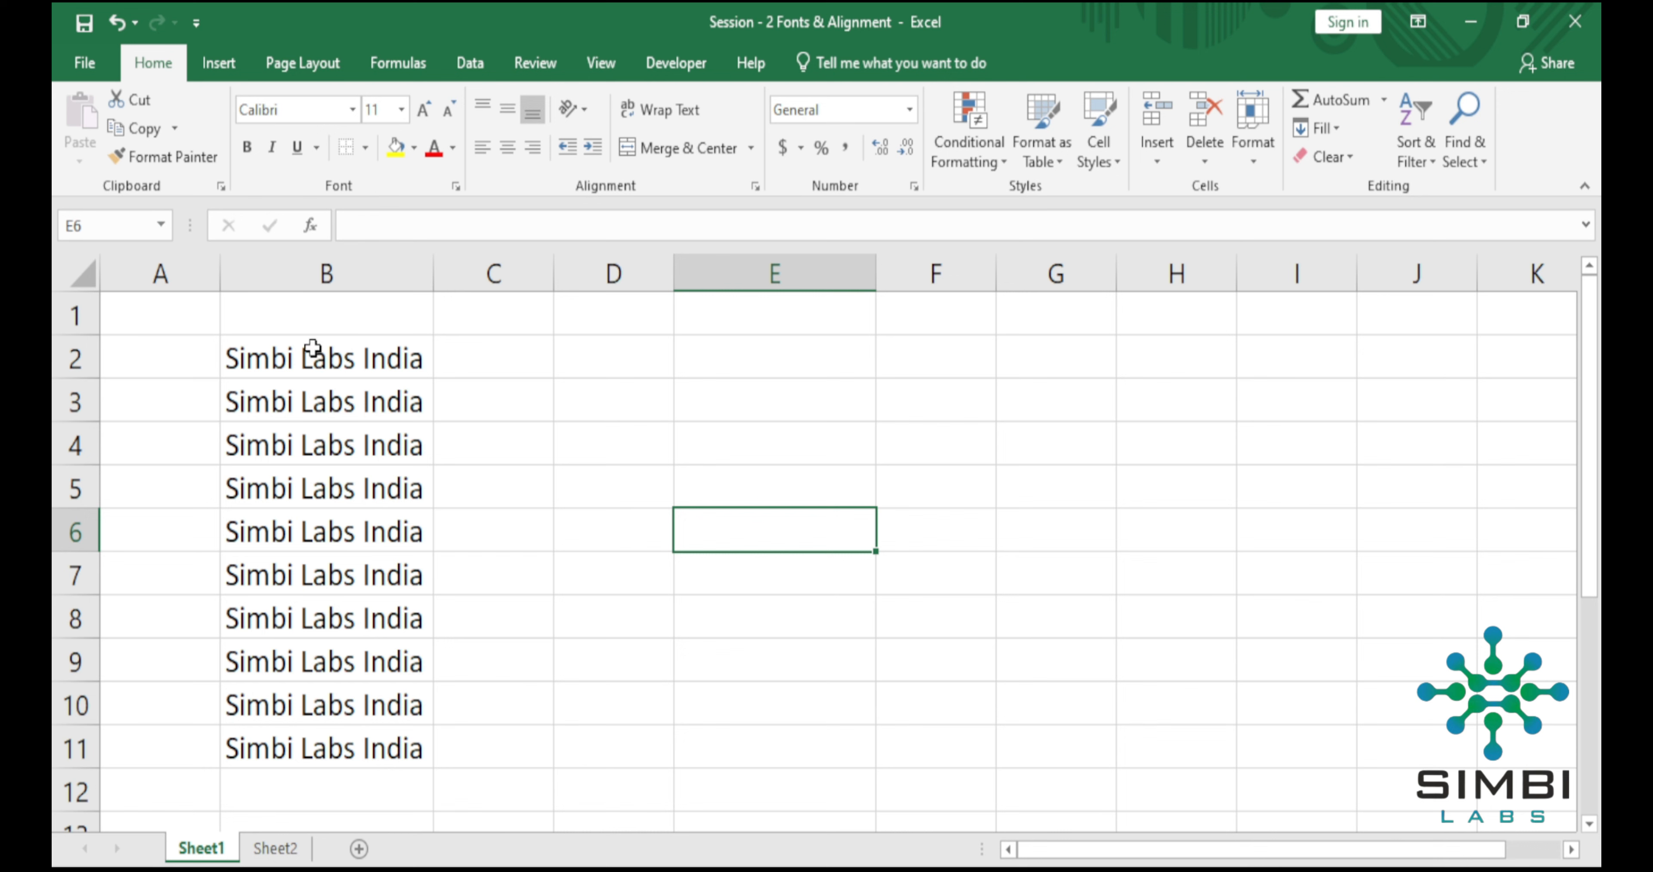
Fill cell B2 with the standard yellow color.
click(303, 360)
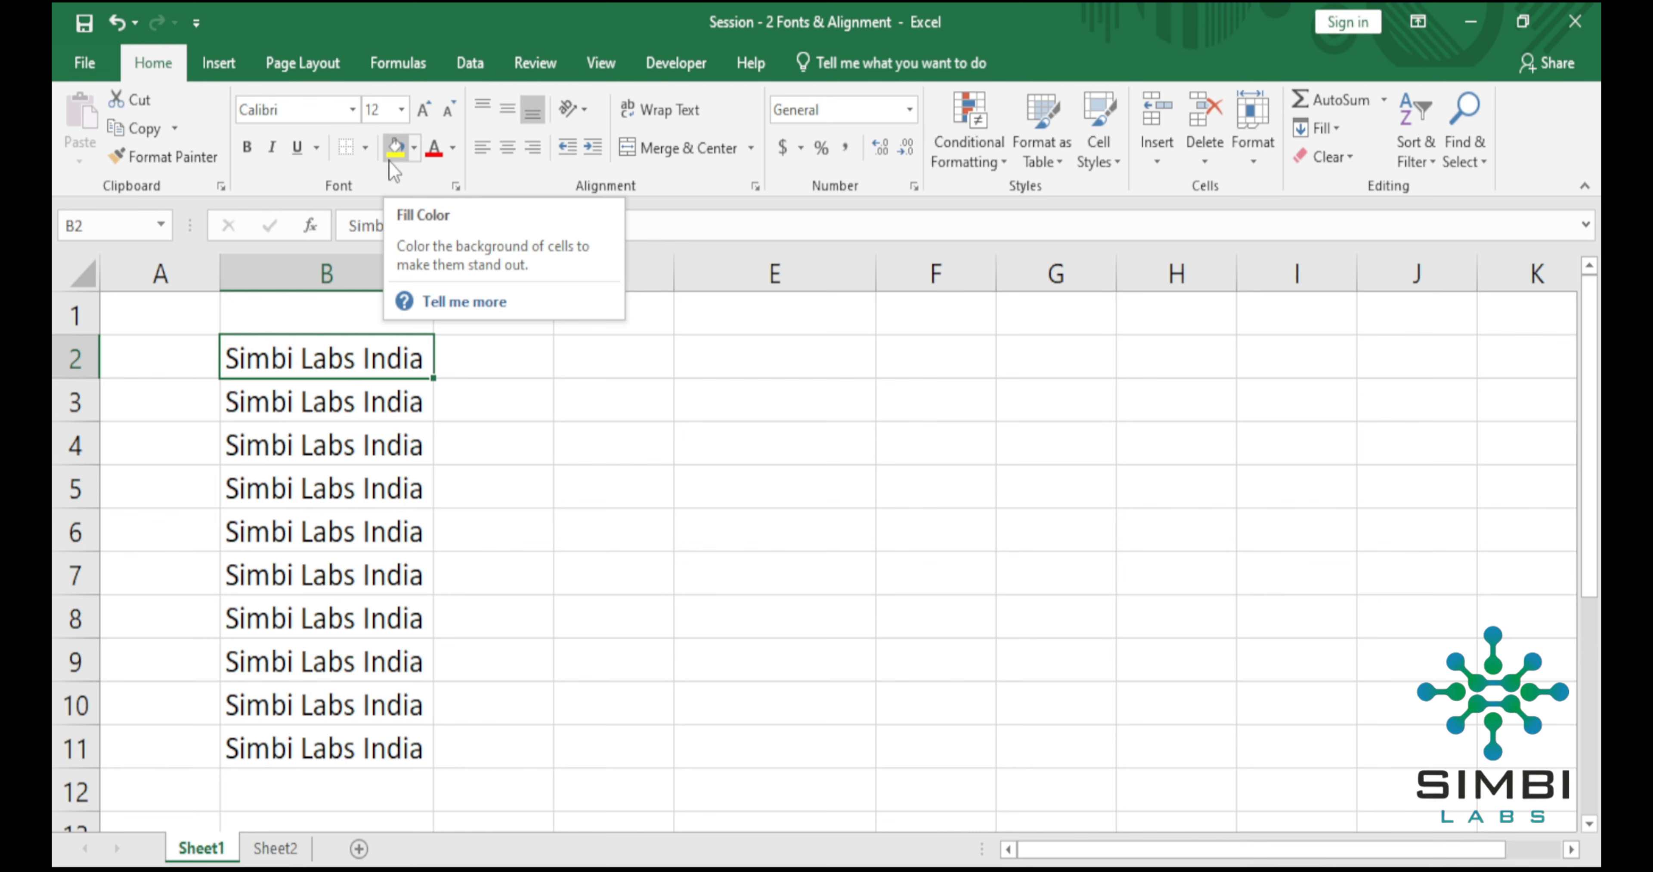
click(413, 153)
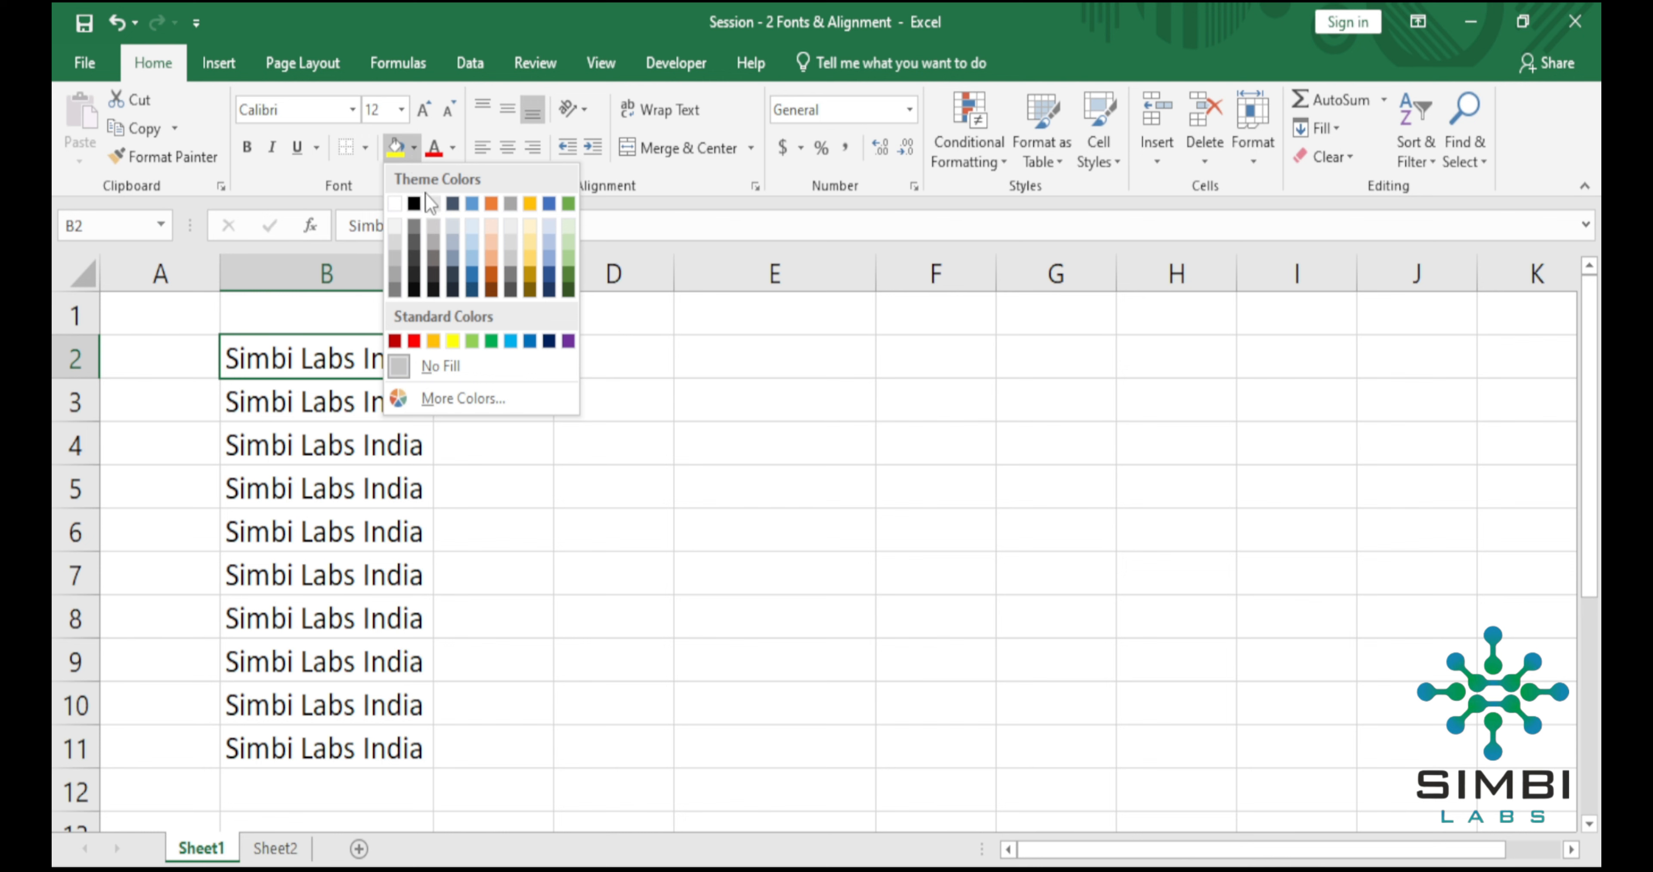
click(452, 341)
Fill cell B4 with the standard green color.
click(326, 465)
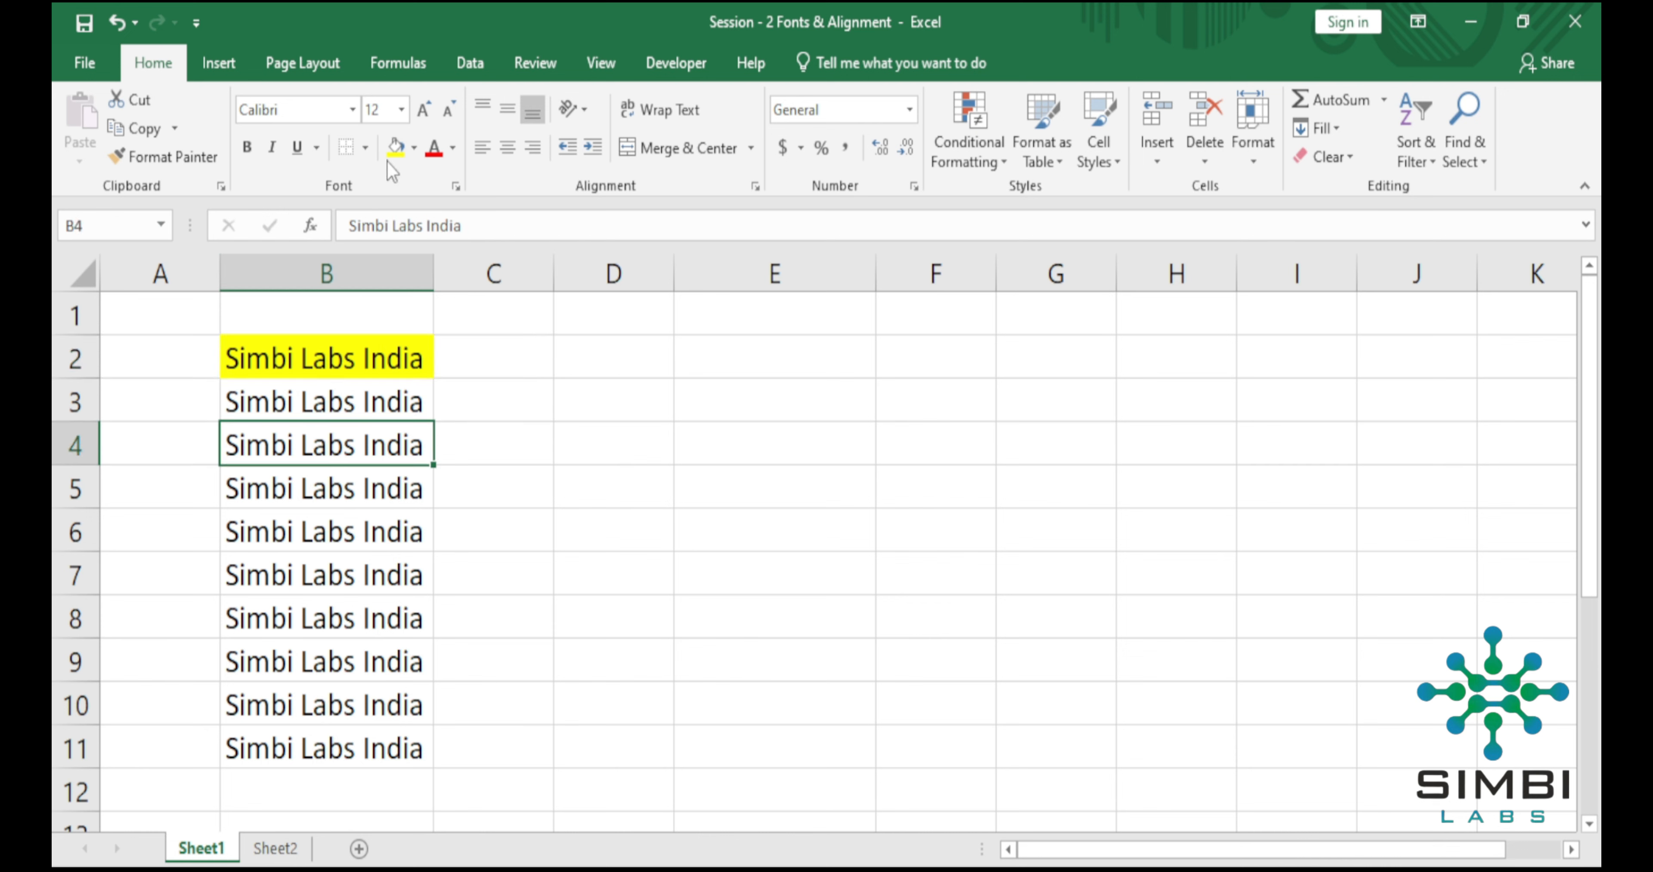
click(413, 148)
click(492, 342)
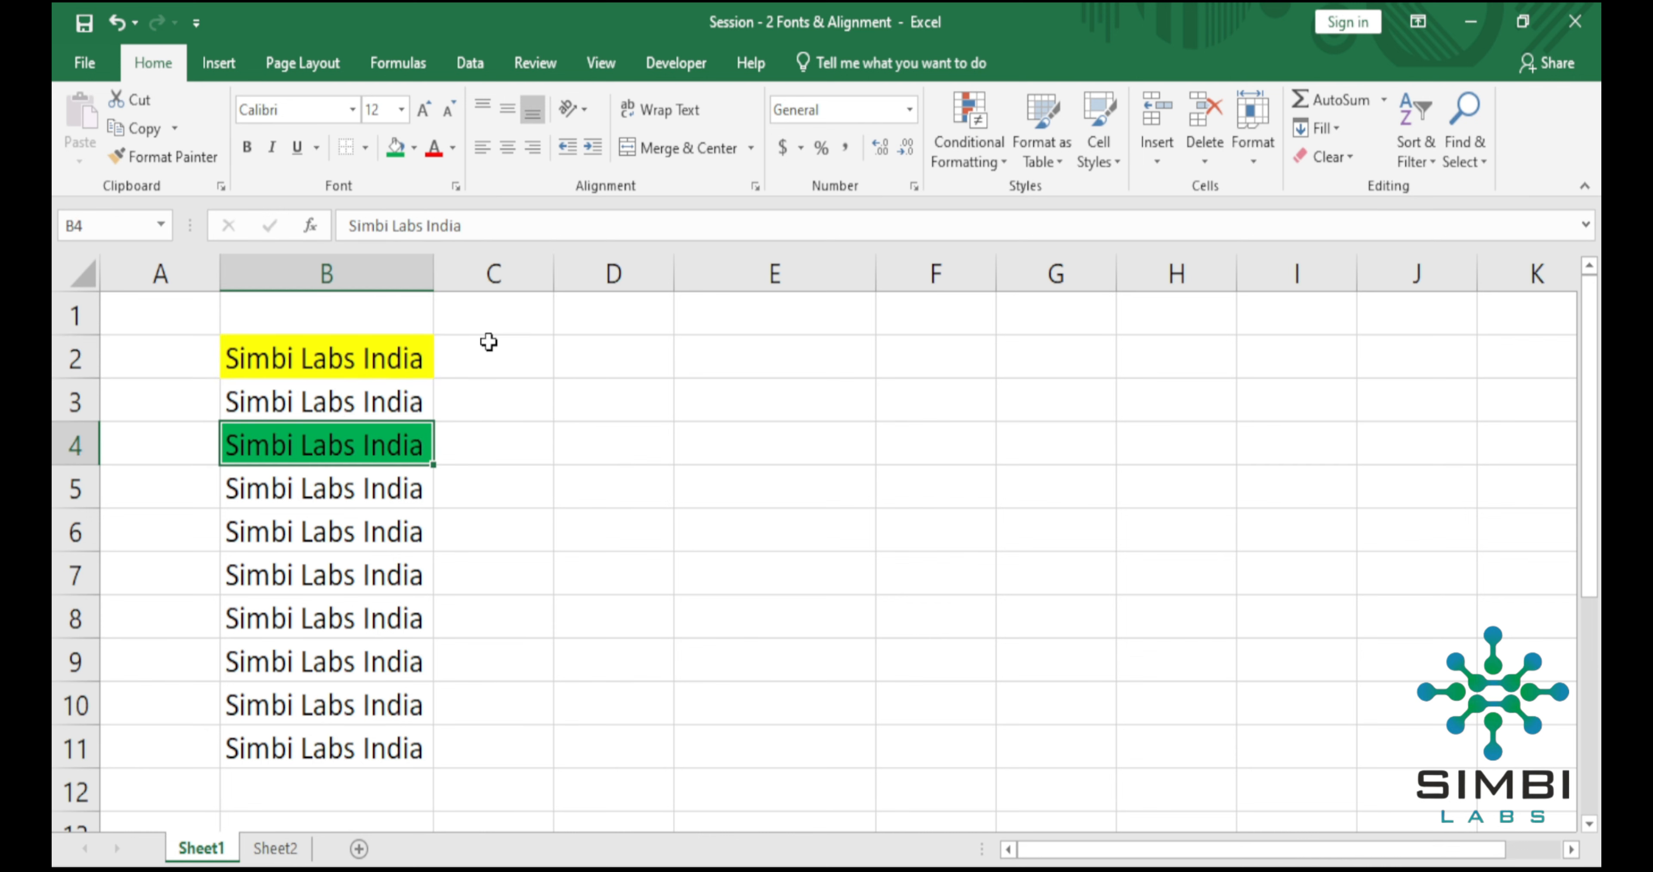
Fill cell B6 with the standard purple color.
click(351, 546)
click(413, 148)
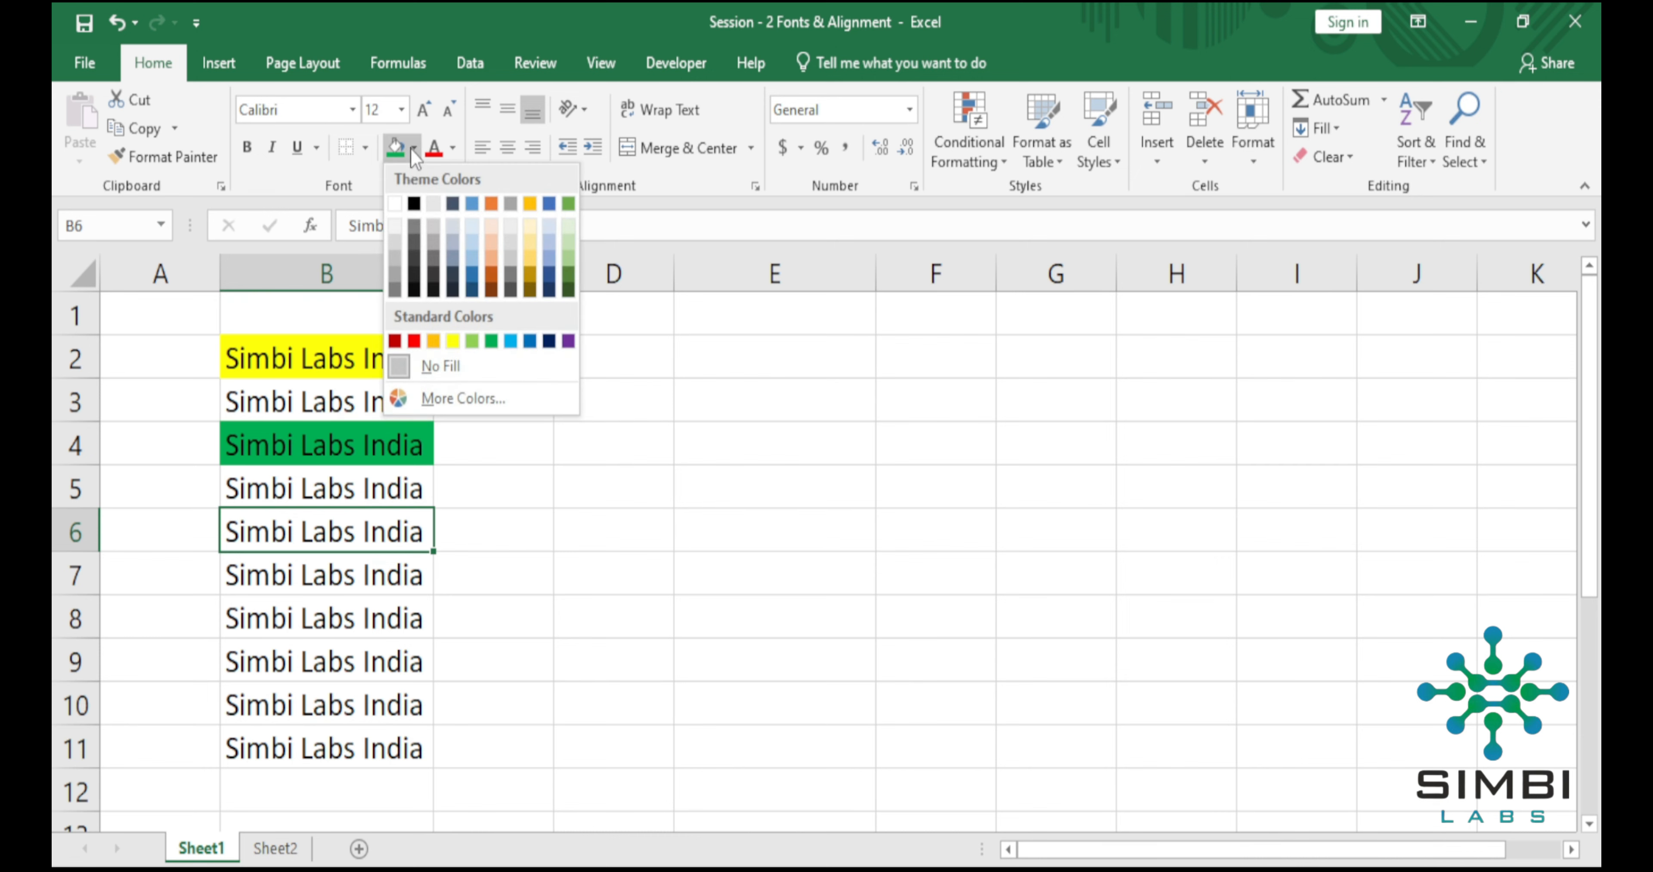
click(573, 342)
click(618, 560)
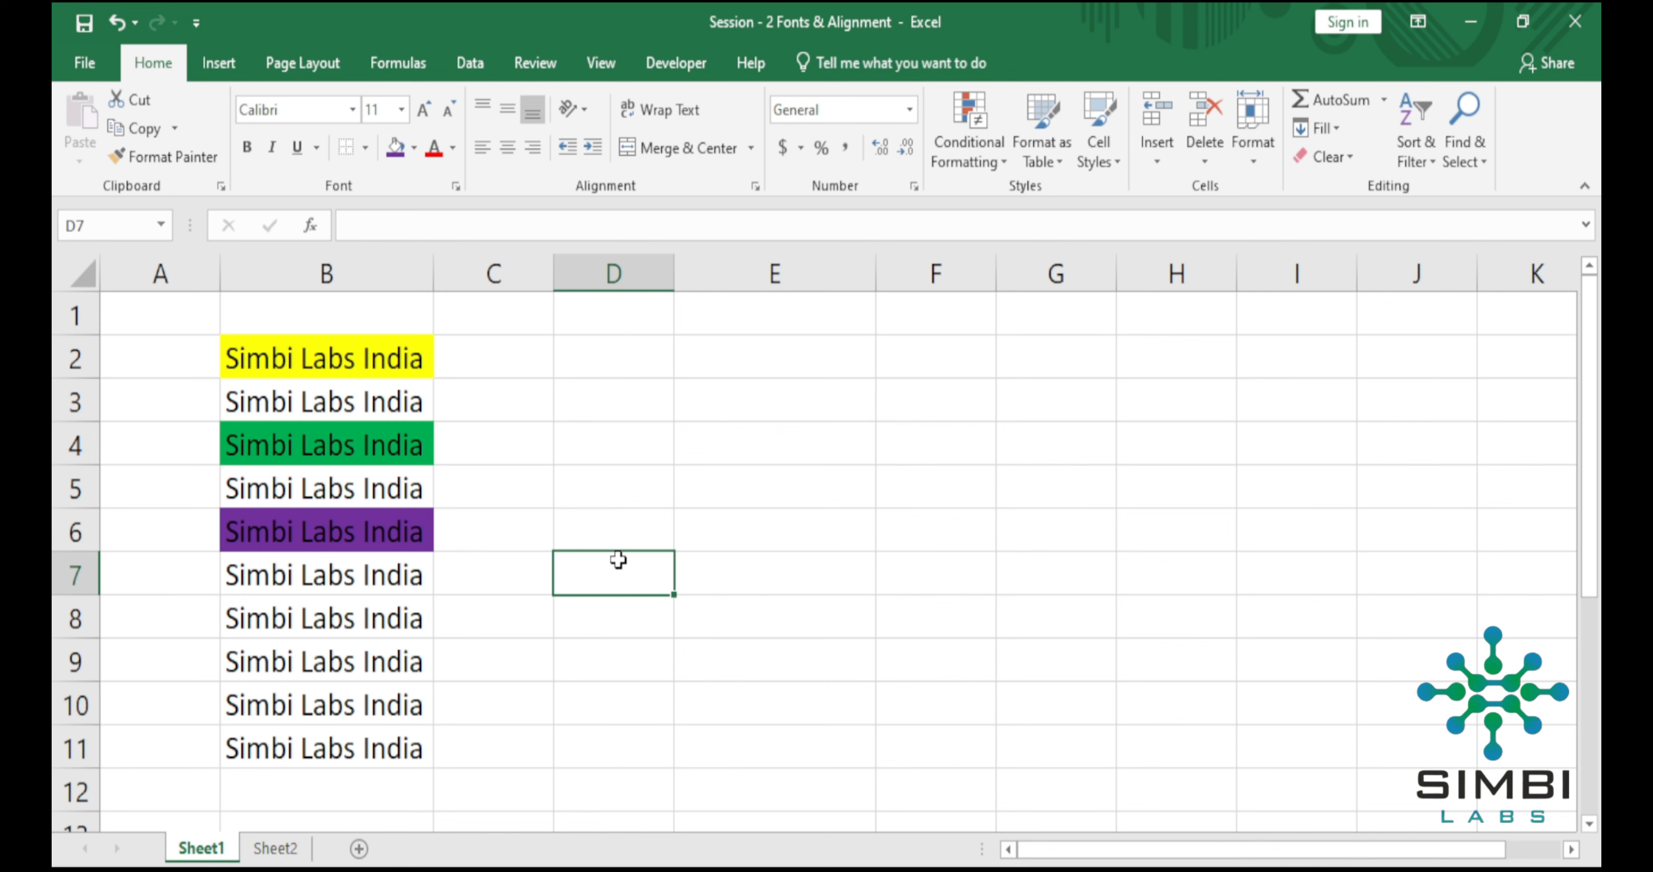
Undo the yellow, green and purple fills on cells B2, B4 and B6.
right_click(361, 270)
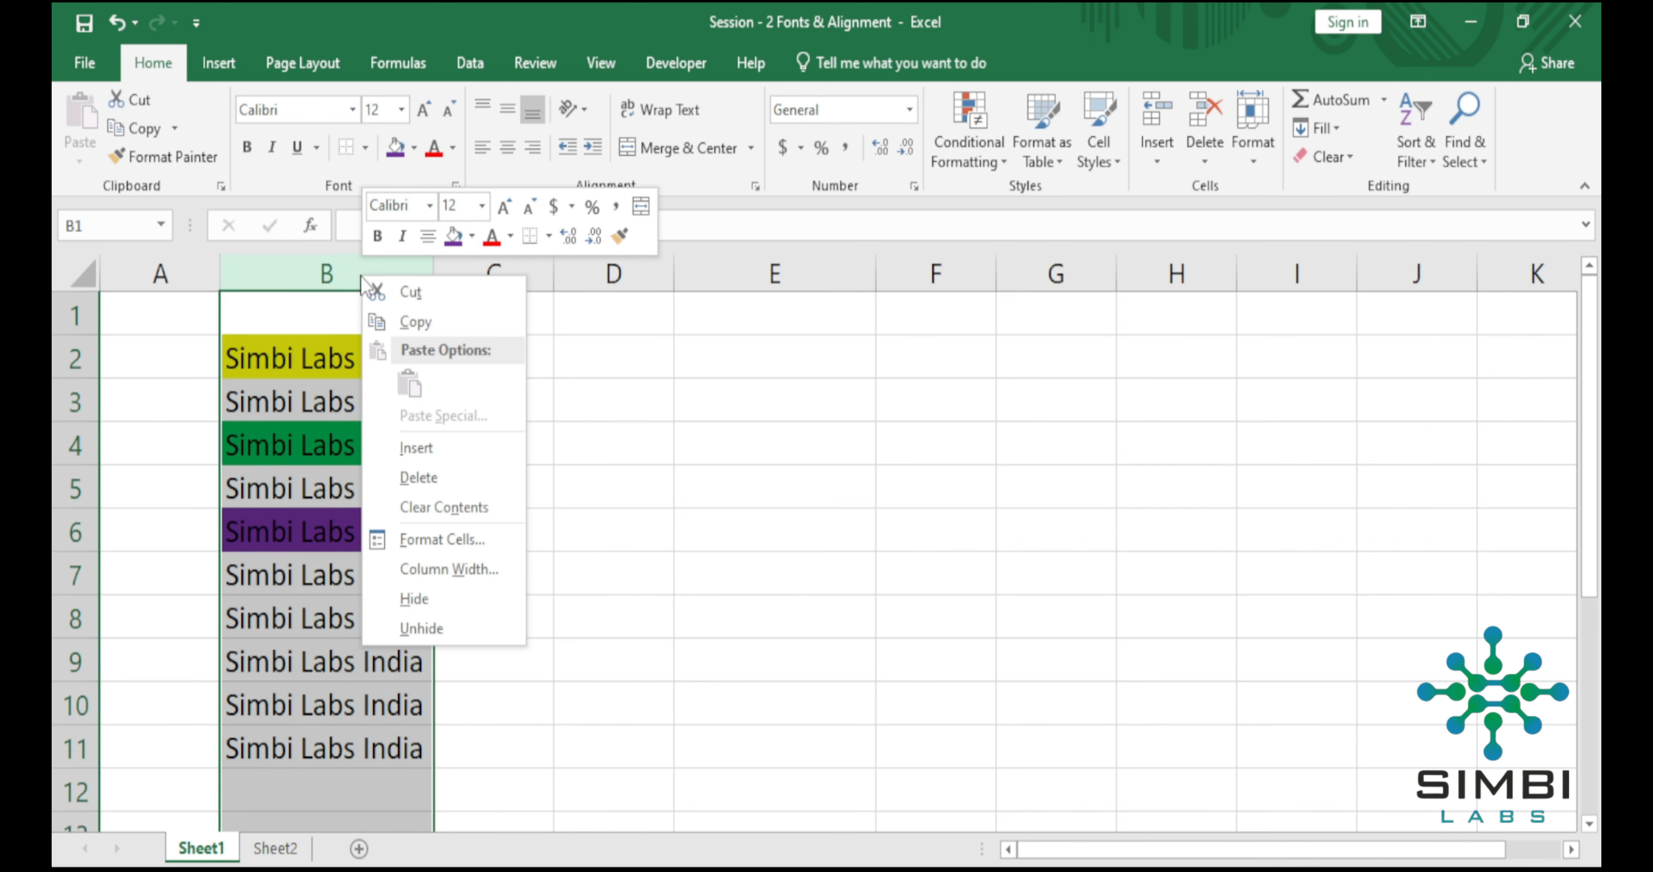
click(607, 533)
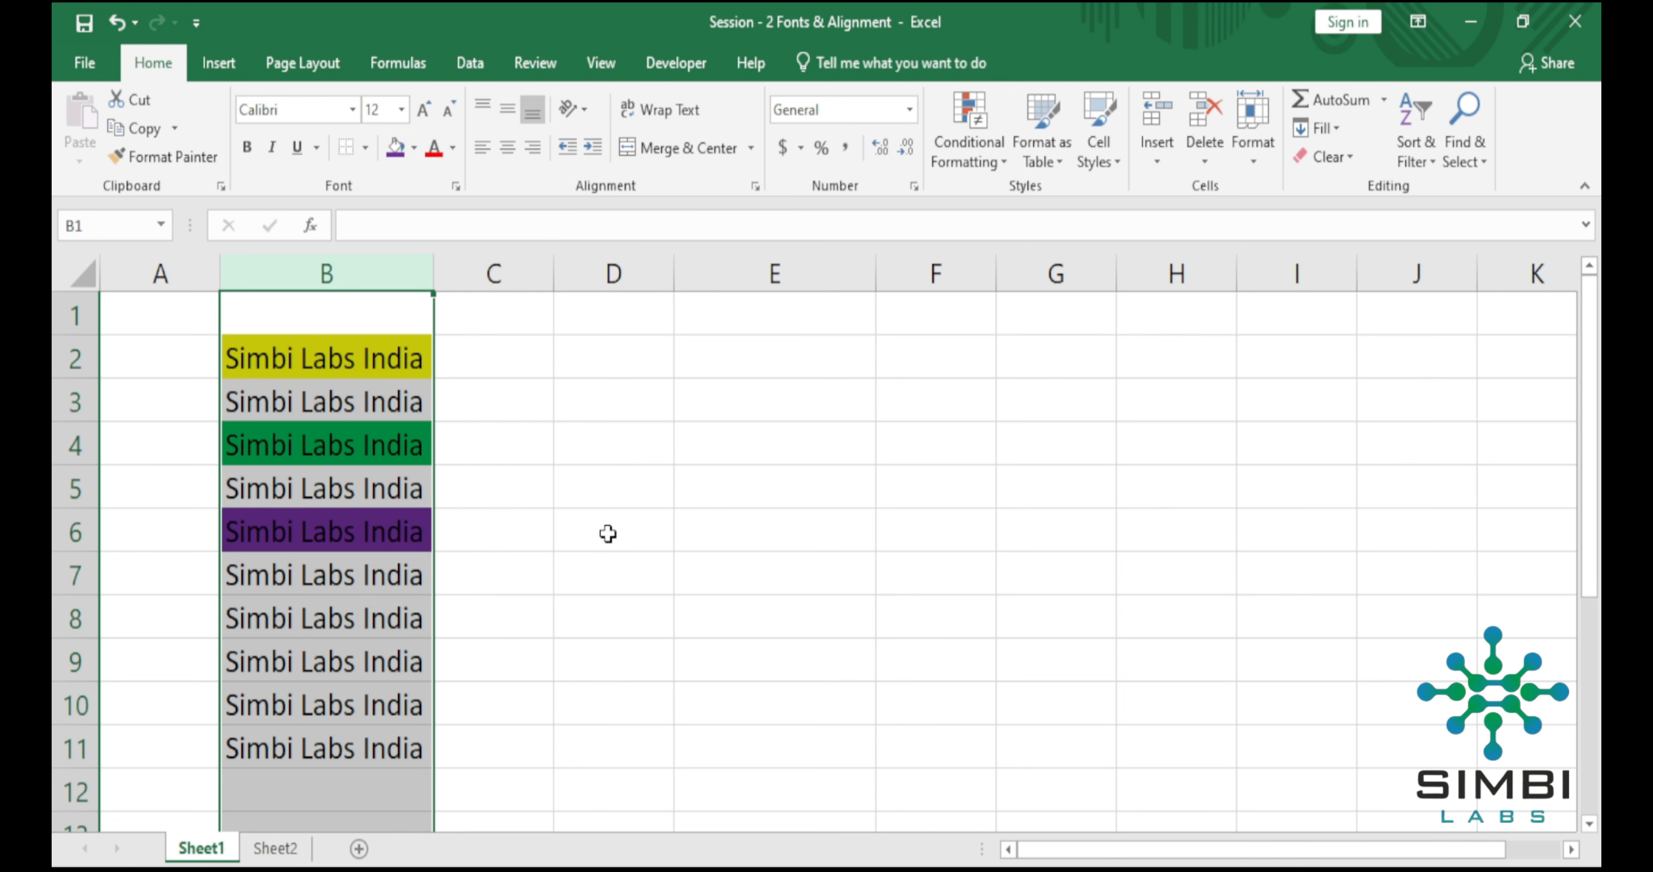
key(ctrl+z)
key(ctrl+z)
key(ctrl+z)
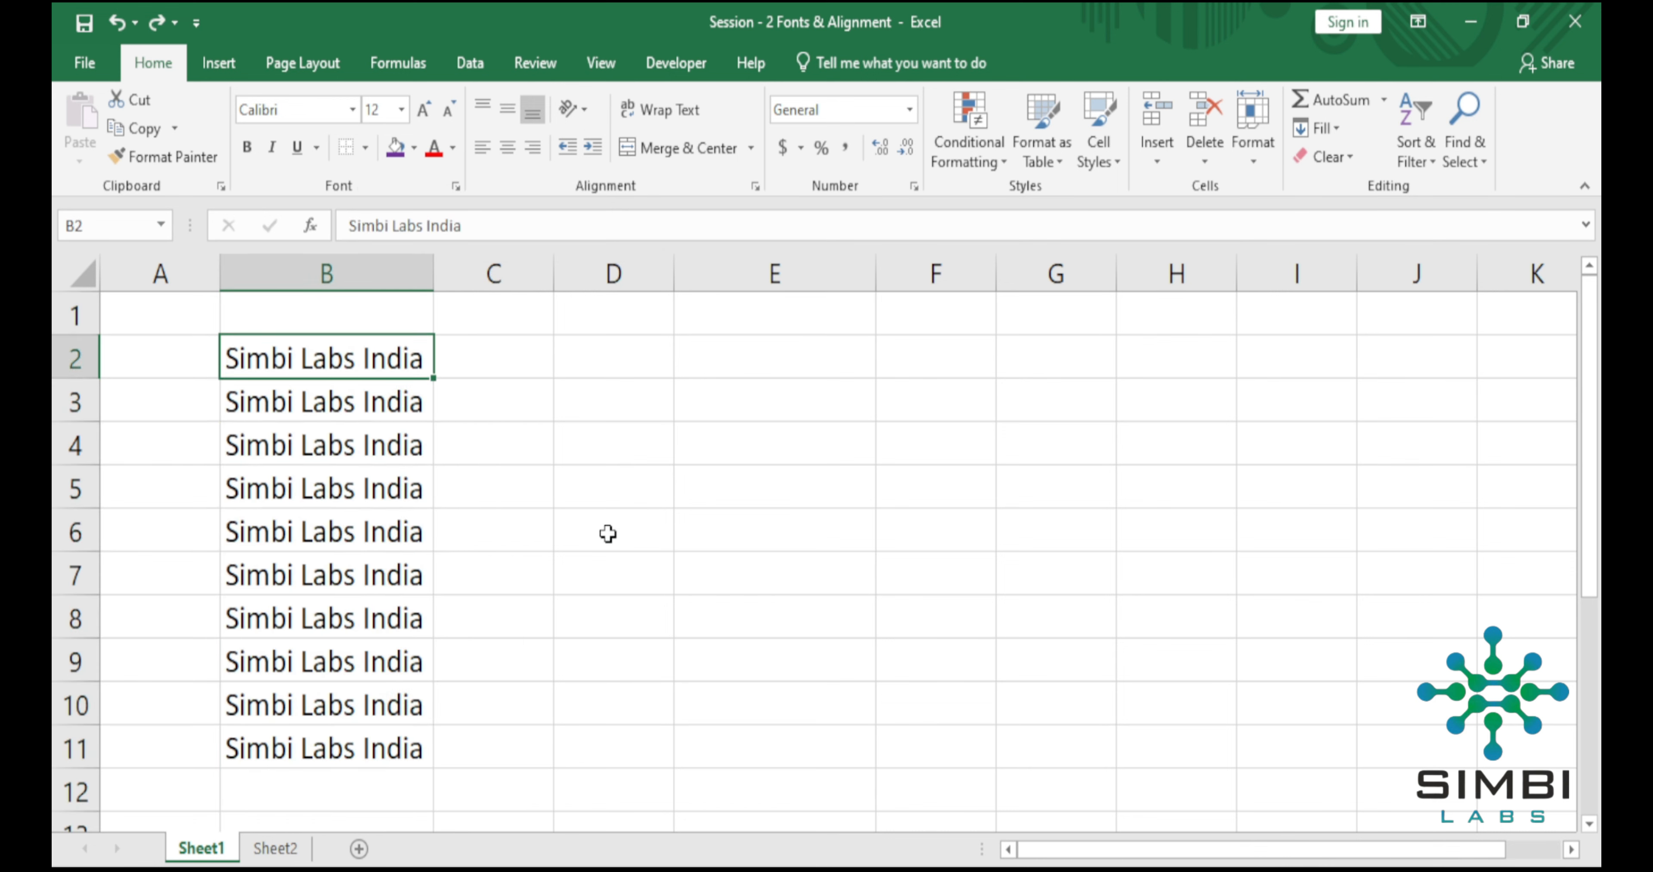
Change the font color of the text in cell B2 to standard red.
click(371, 264)
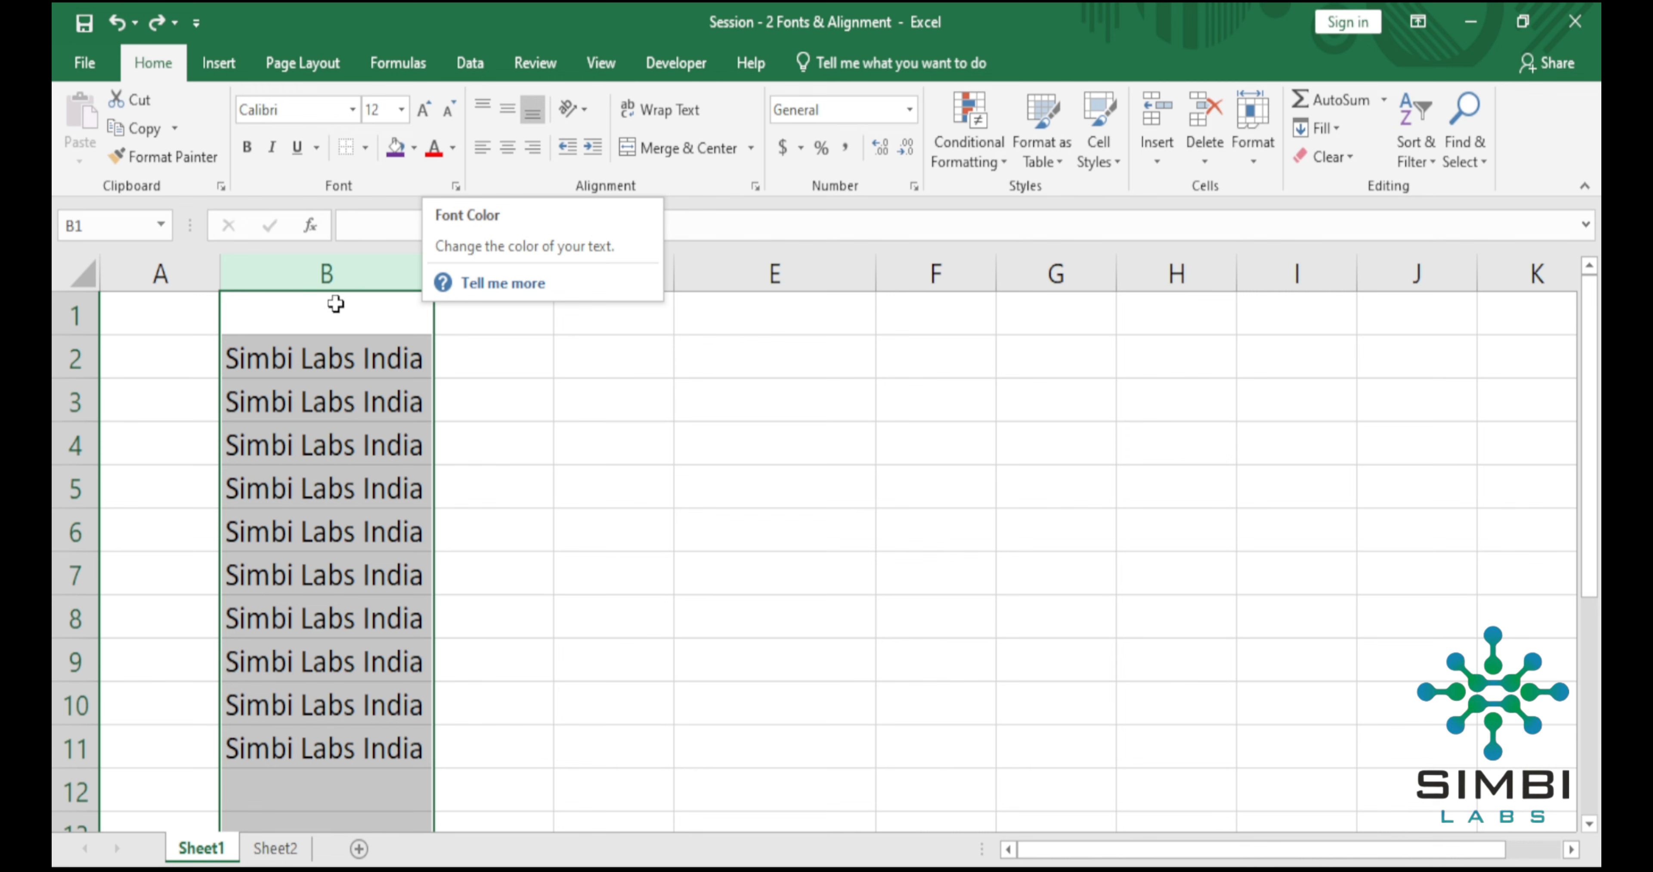
click(296, 360)
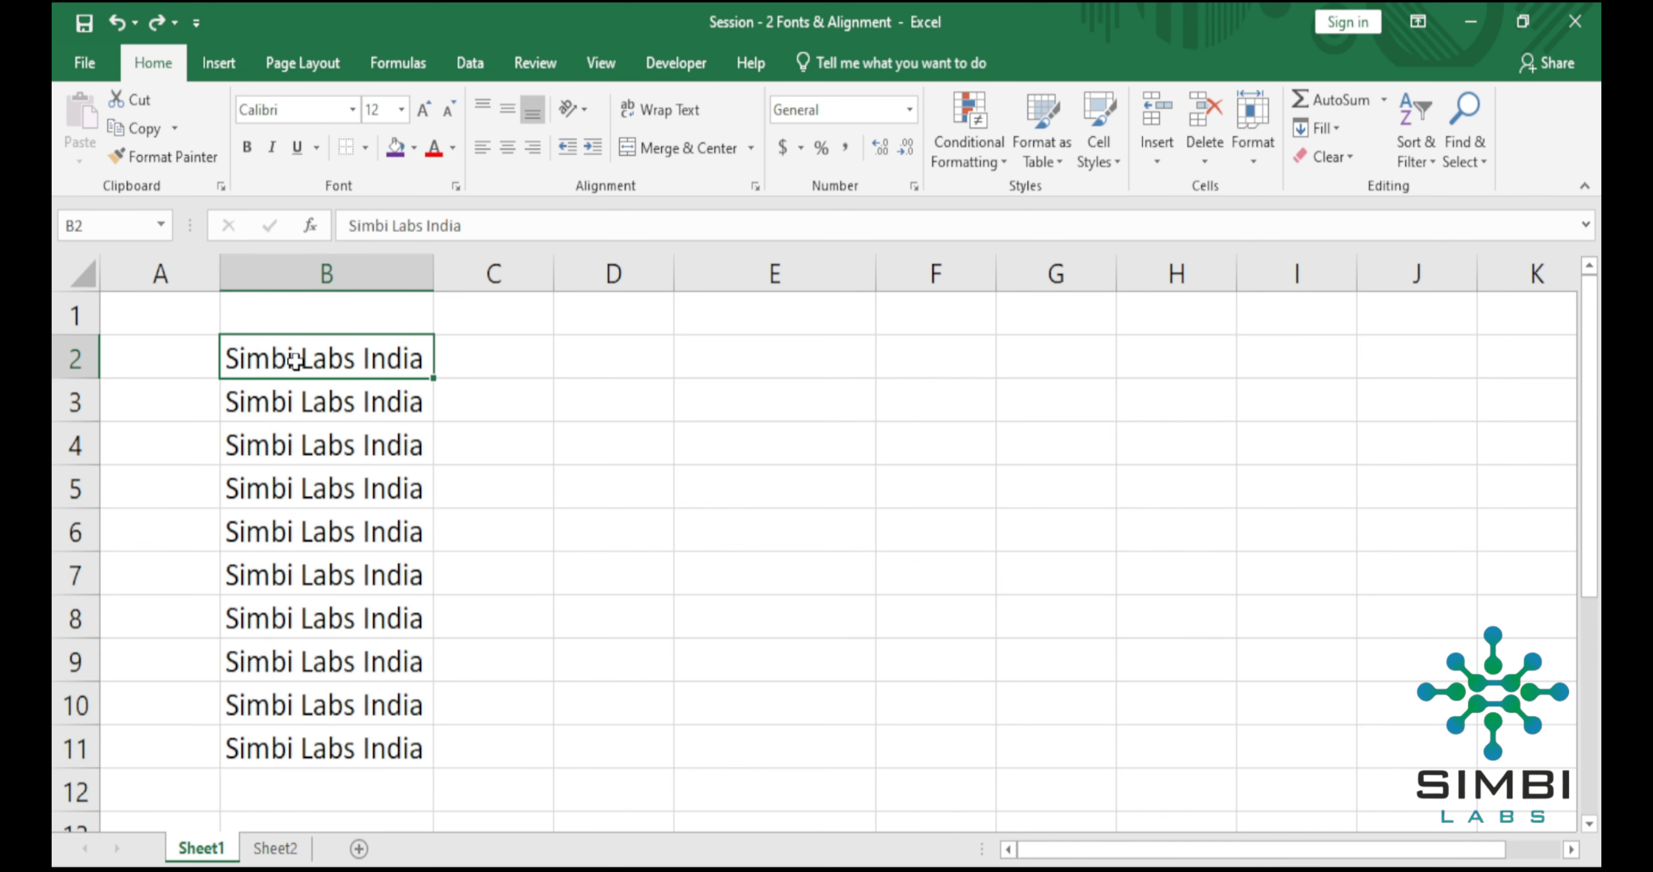
click(452, 148)
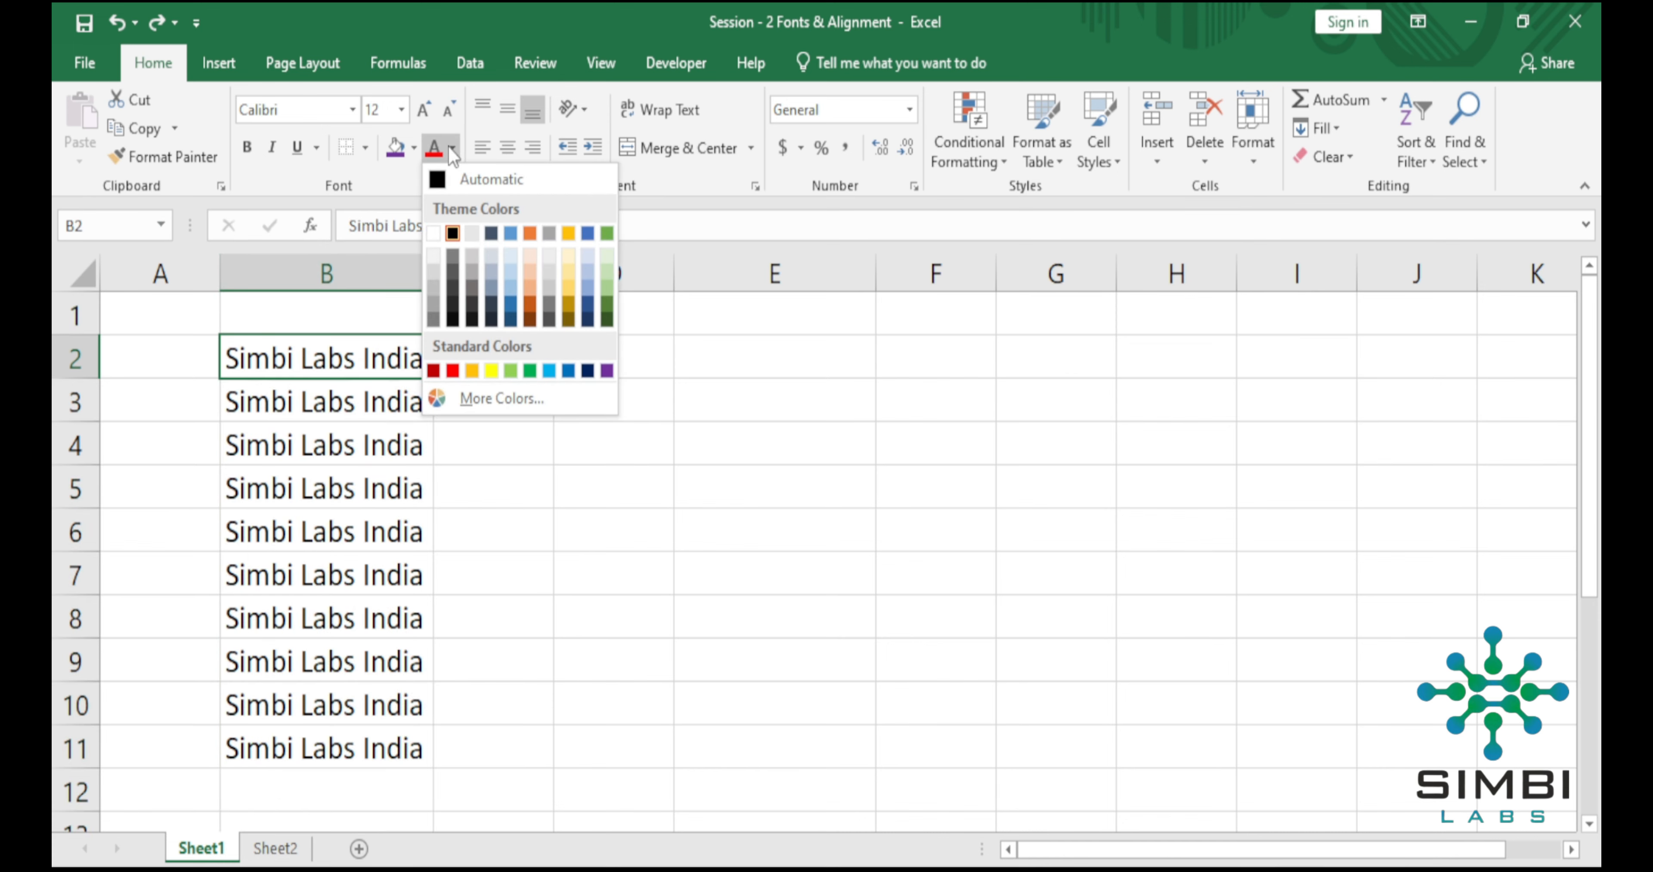
click(452, 371)
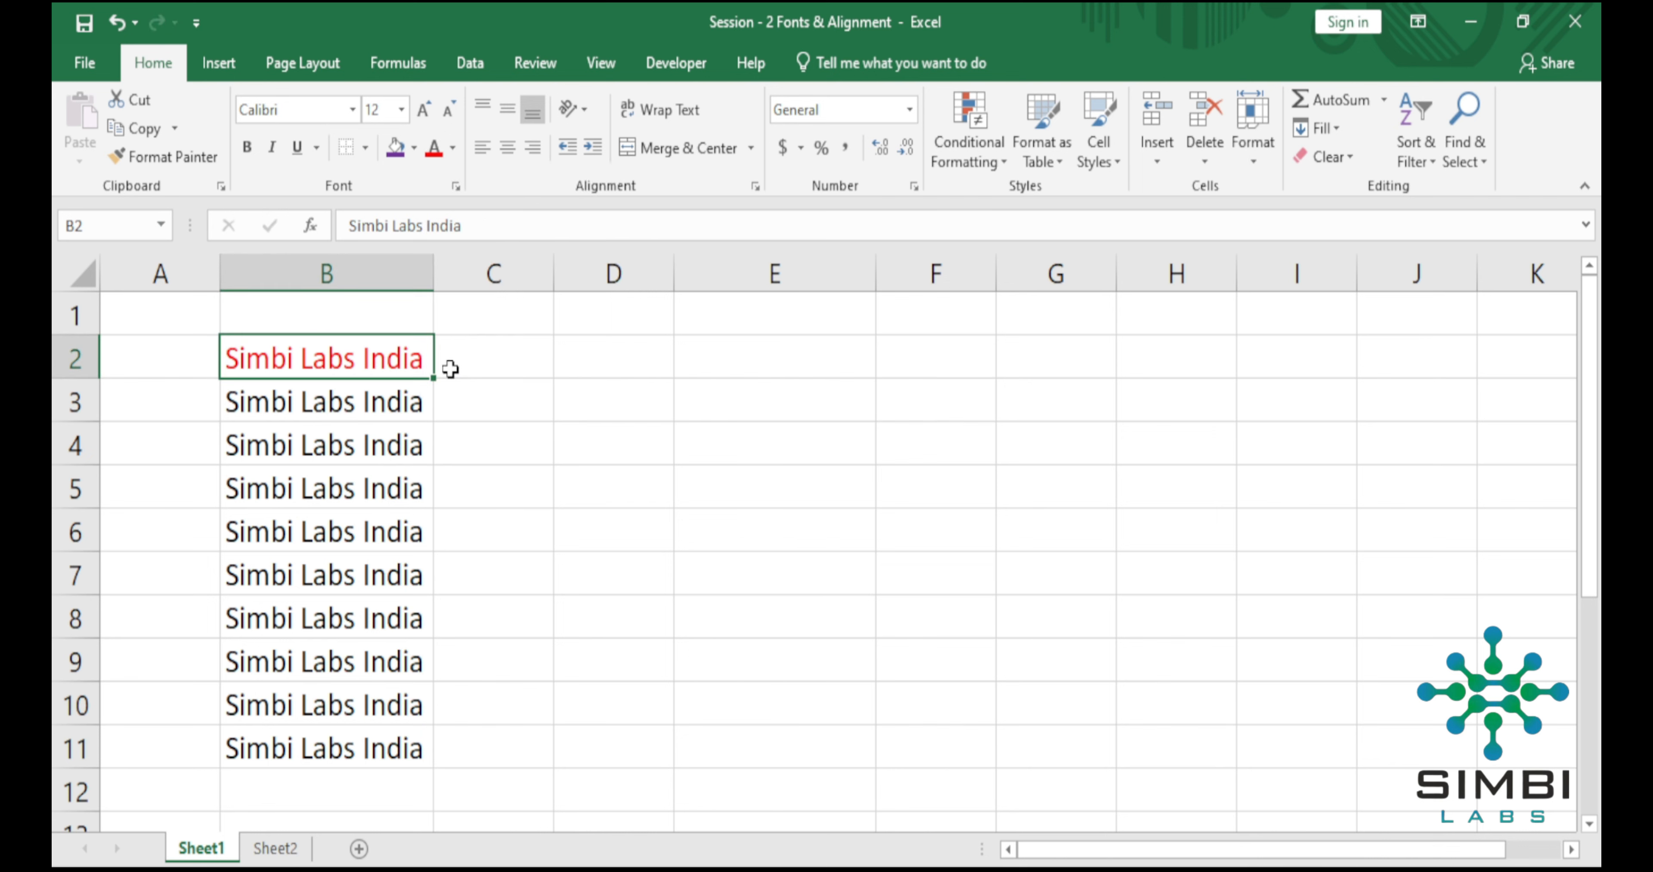
Change the font color of the text in cell B4 to standard yellow.
click(371, 448)
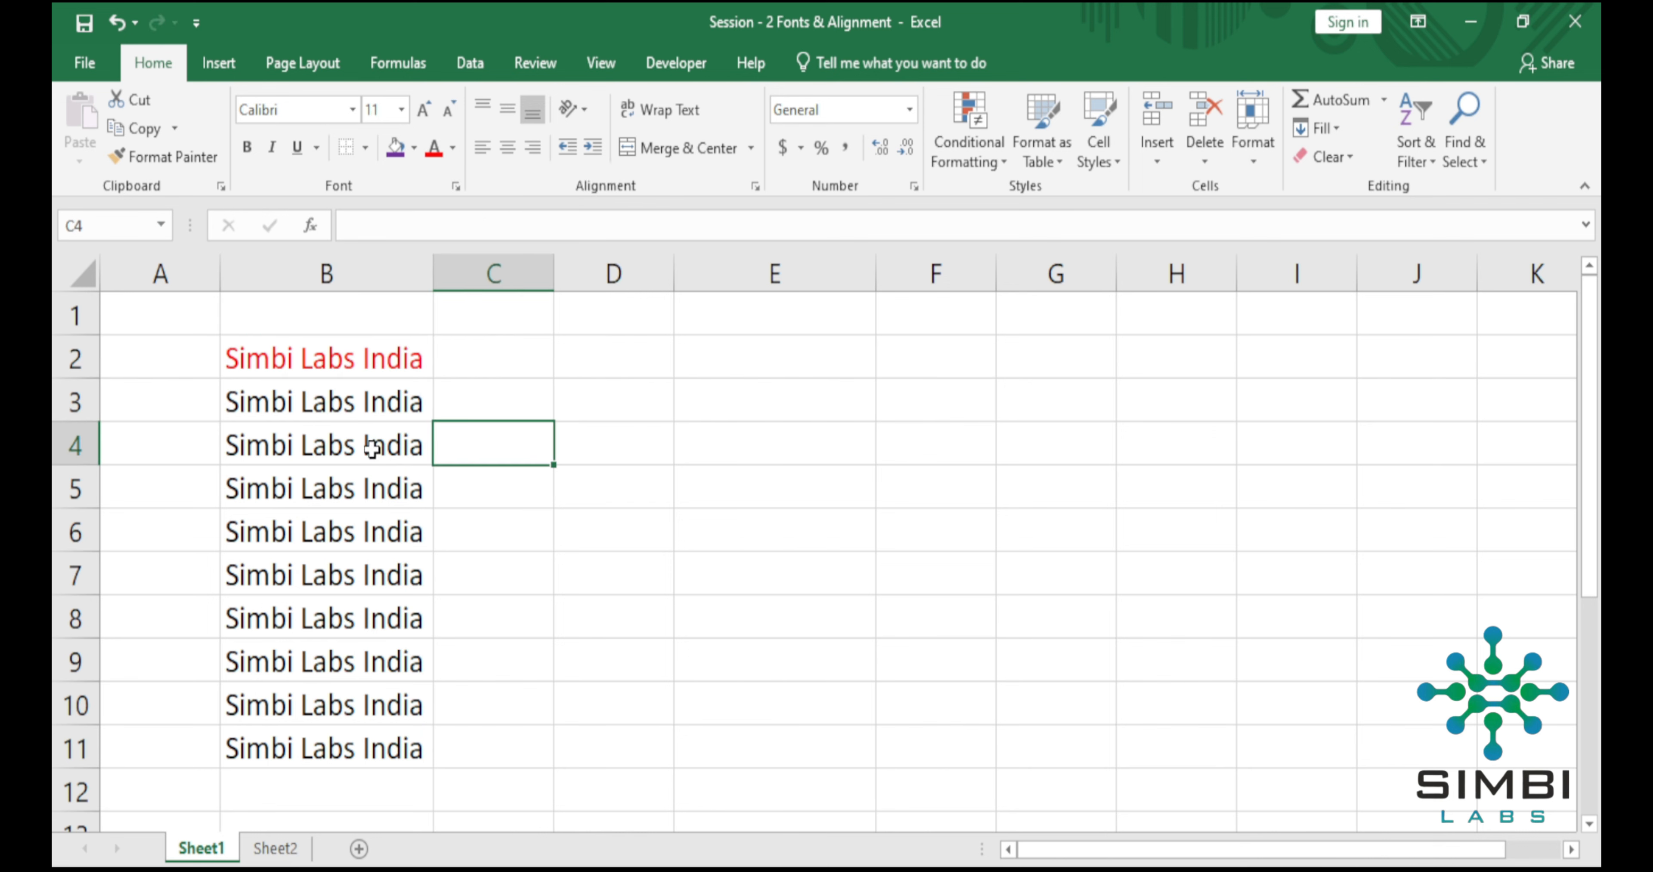
click(452, 148)
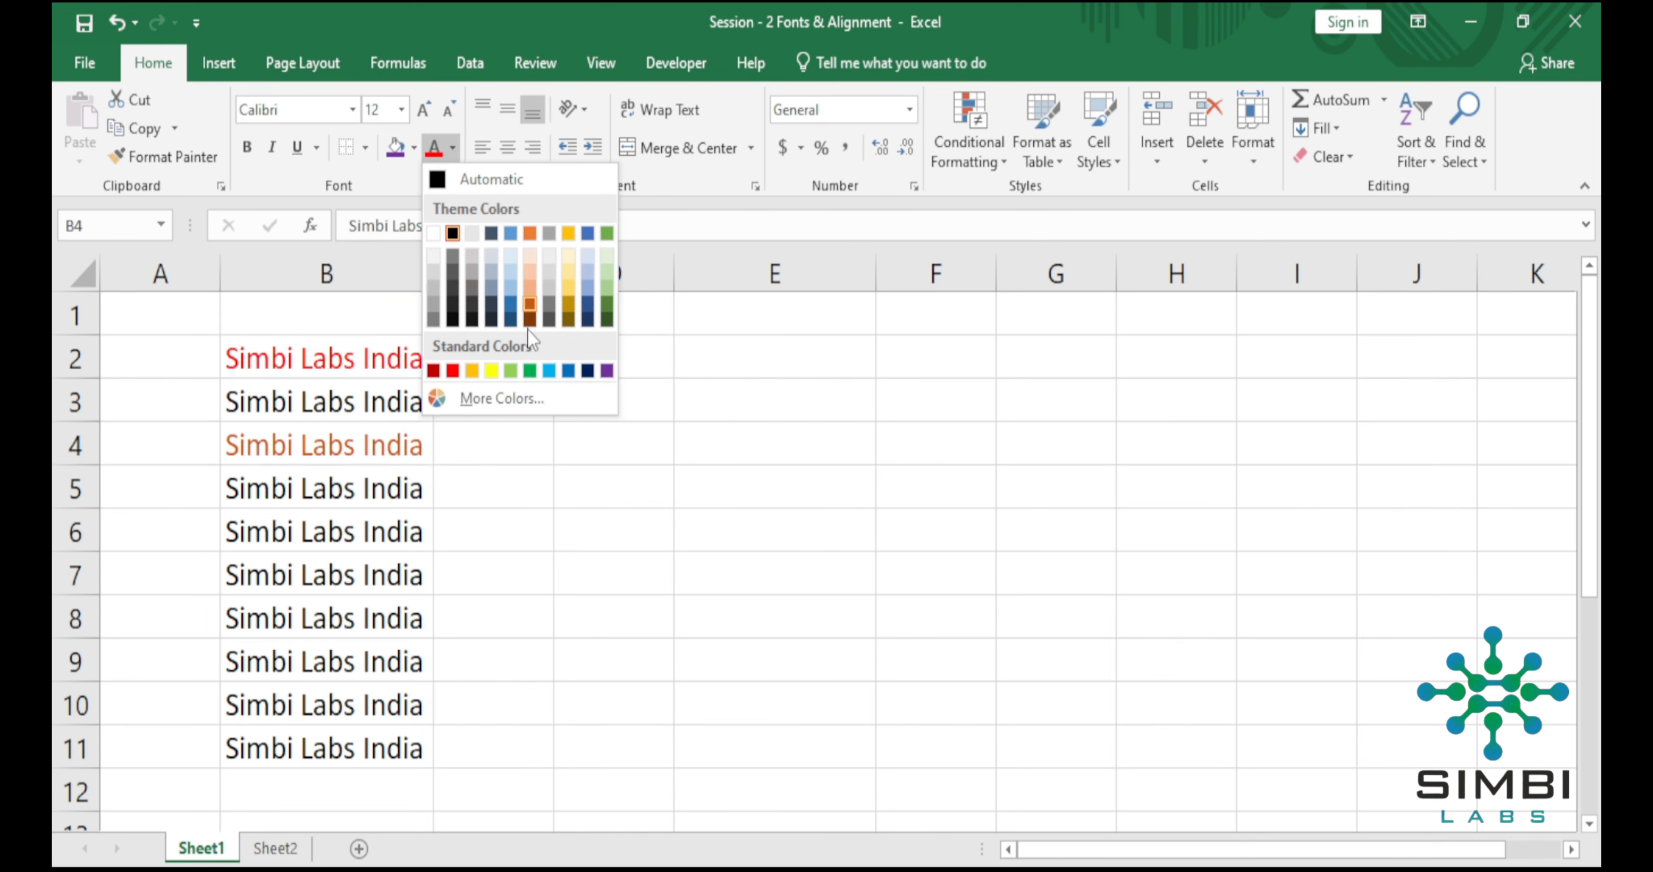
click(498, 371)
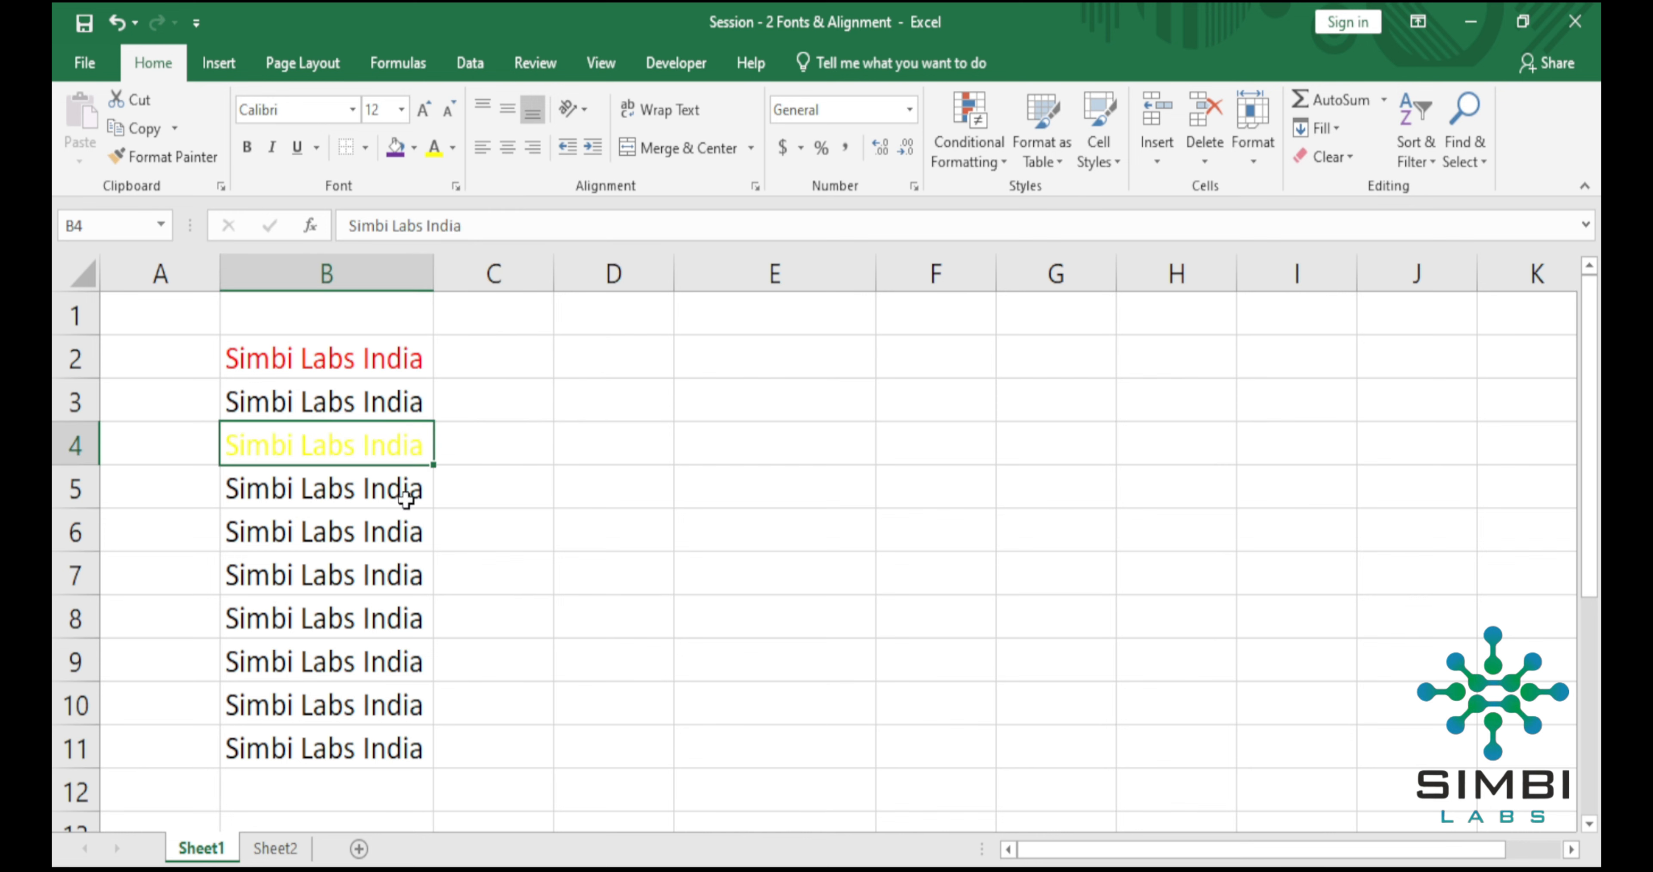
Change the font color of the text in cell B6 to dark blue.
click(367, 536)
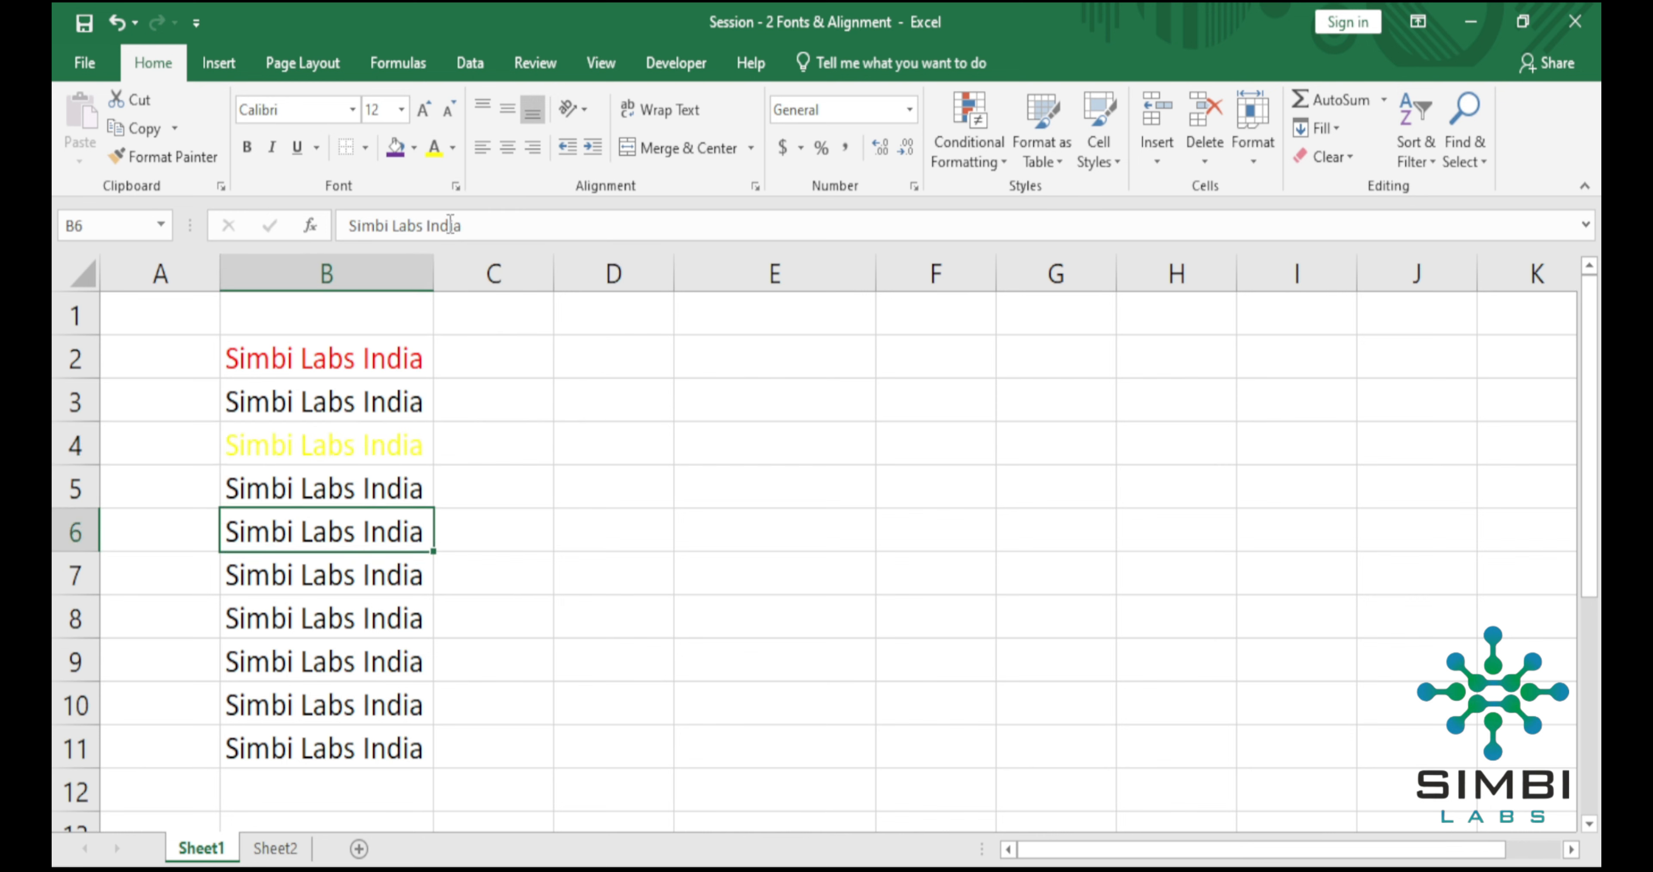
click(453, 148)
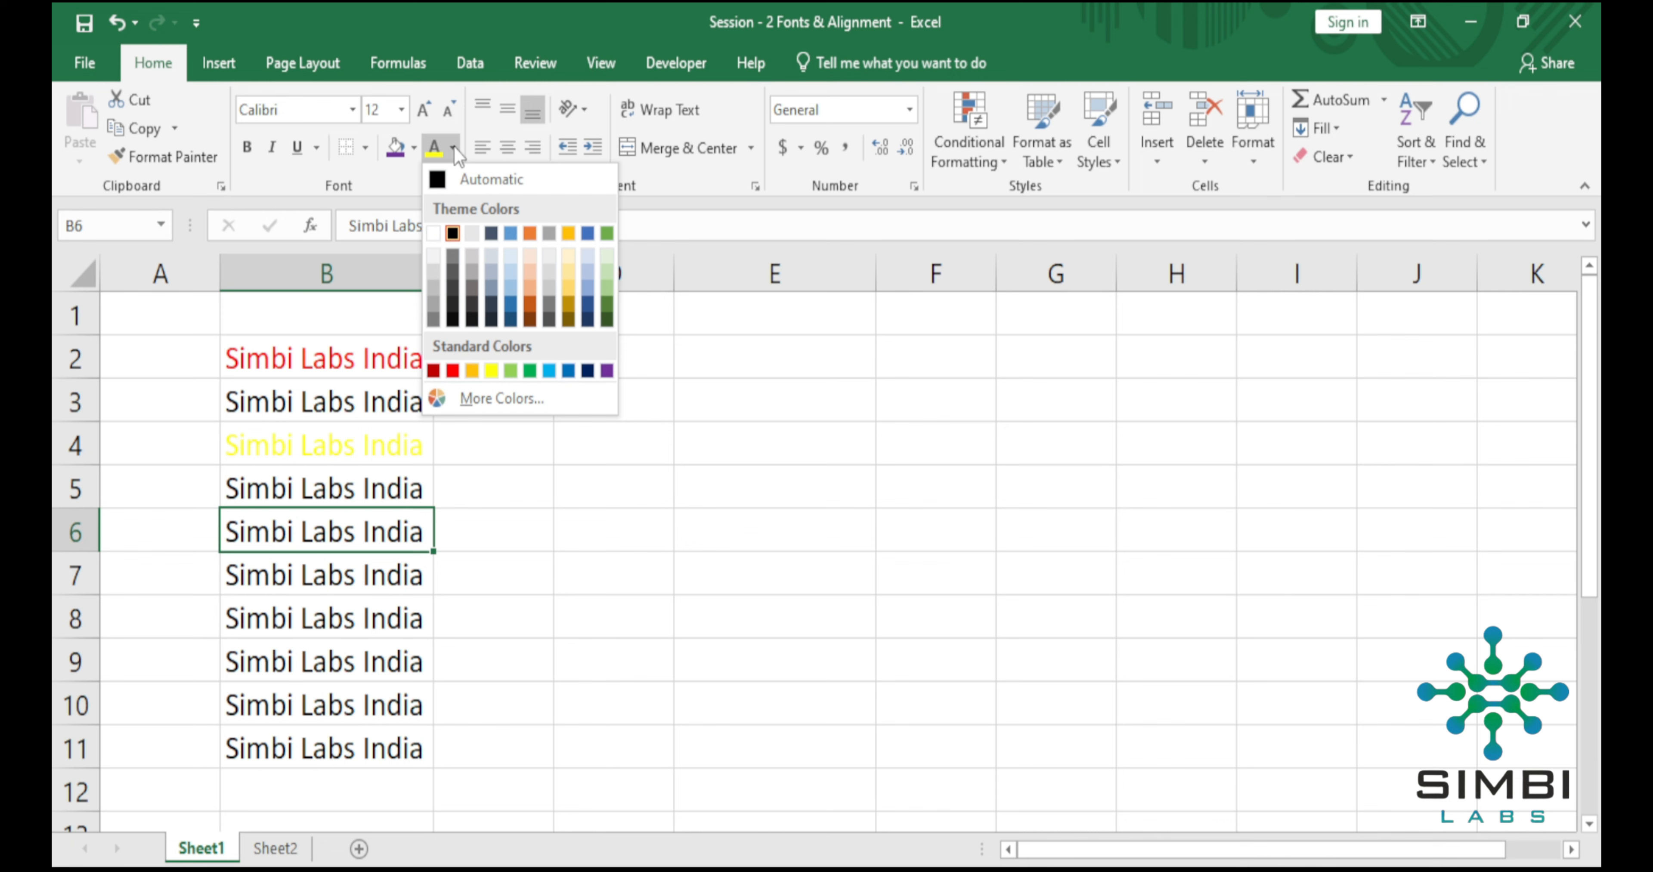
click(491, 233)
click(492, 486)
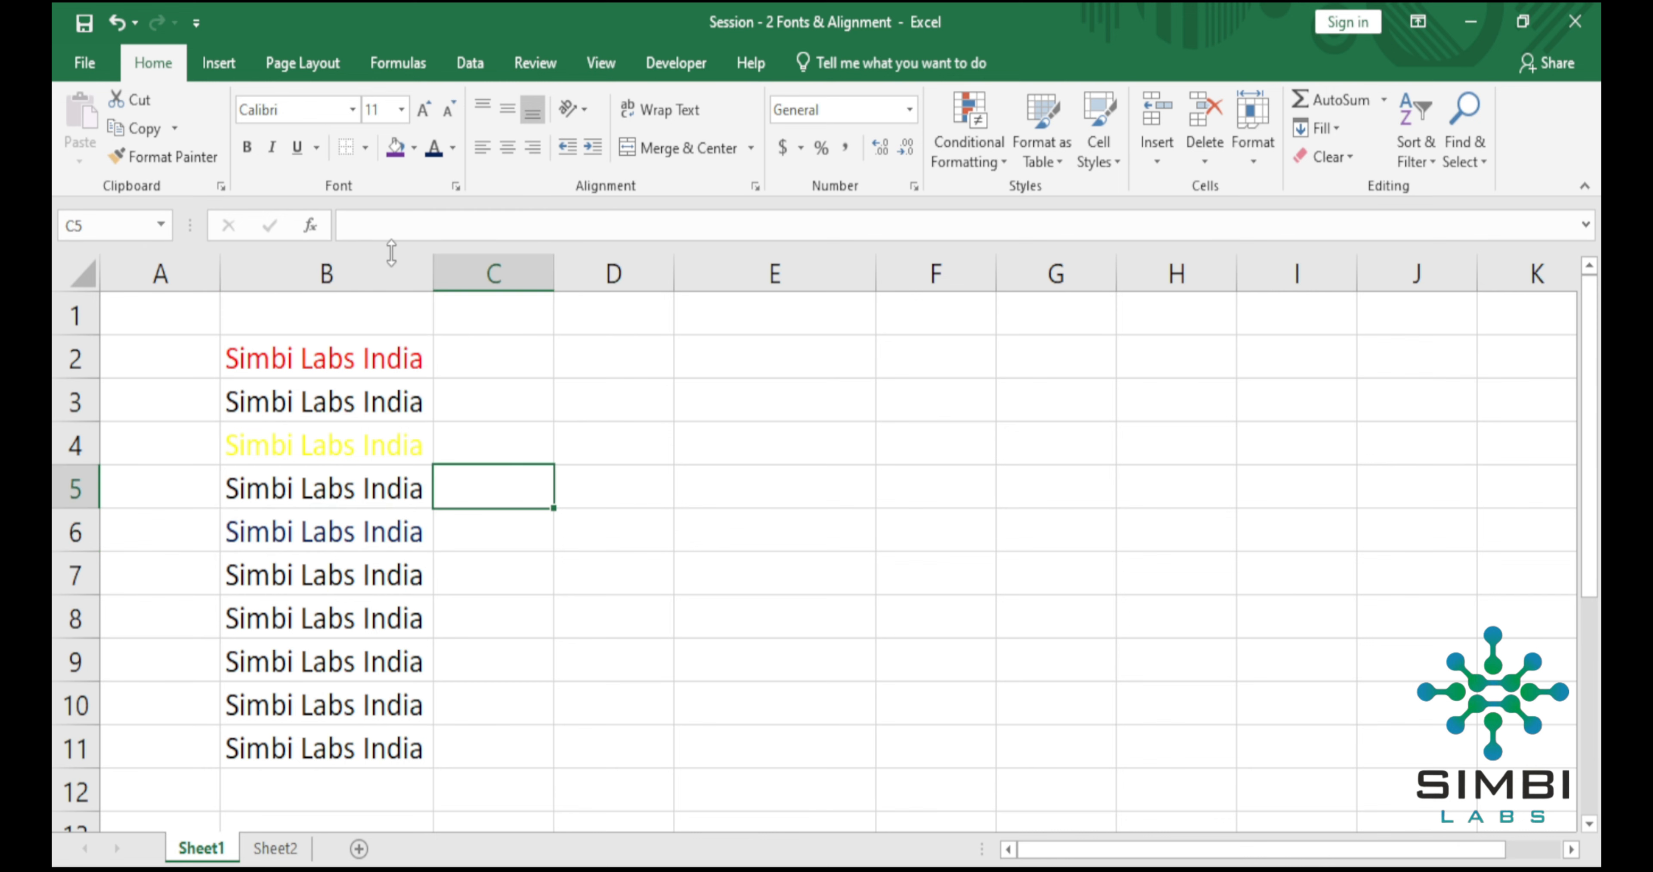